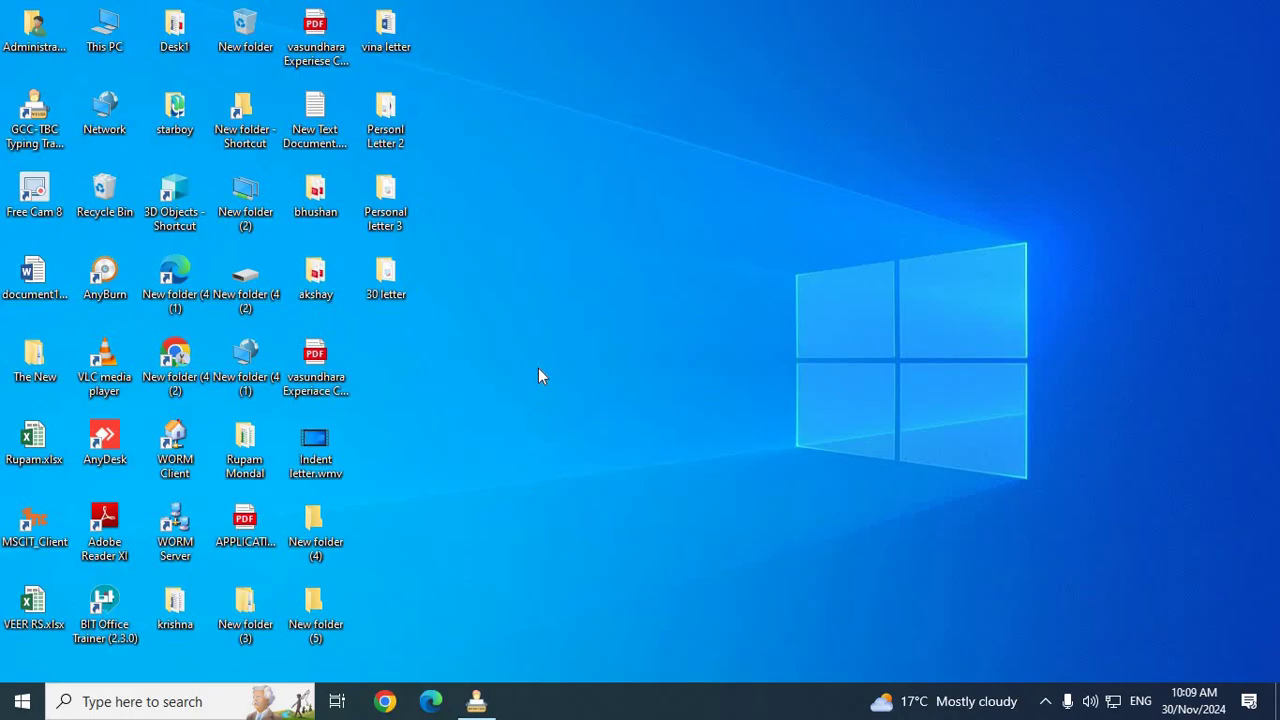
Switch to the GCC TBC Typing Trainer and start the letter practice "Regarding Order for Dell Laptops".
click(476, 701)
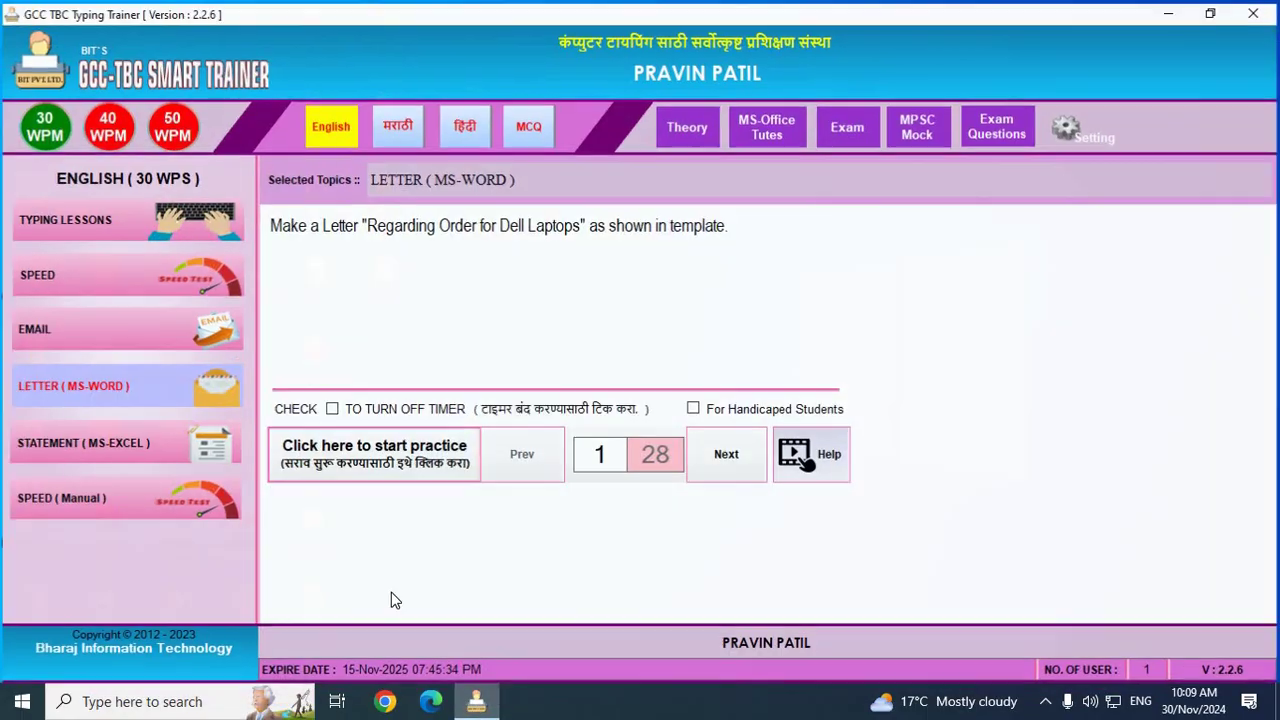
click(360, 476)
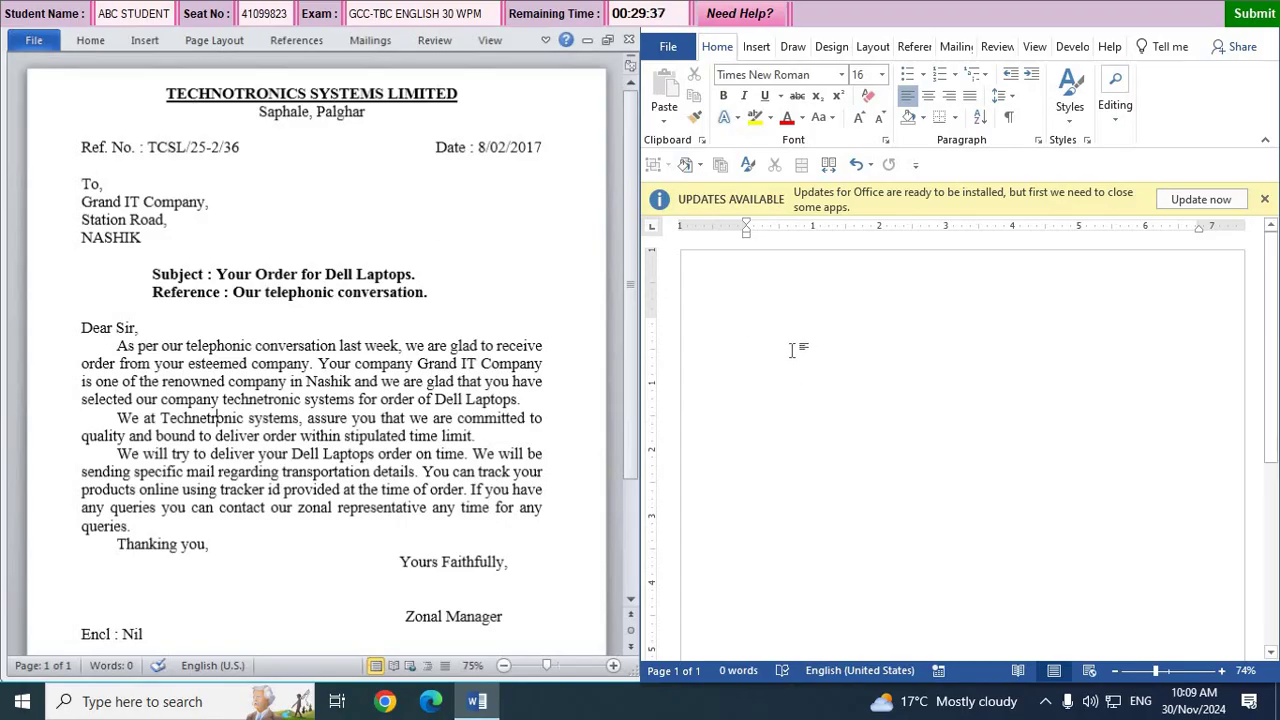
Write the letterhead lines "TECHNOTRONICS SYTEMS LIMITED" and "Saphale, Palghar" at the start of the blank document.
text(TEC)
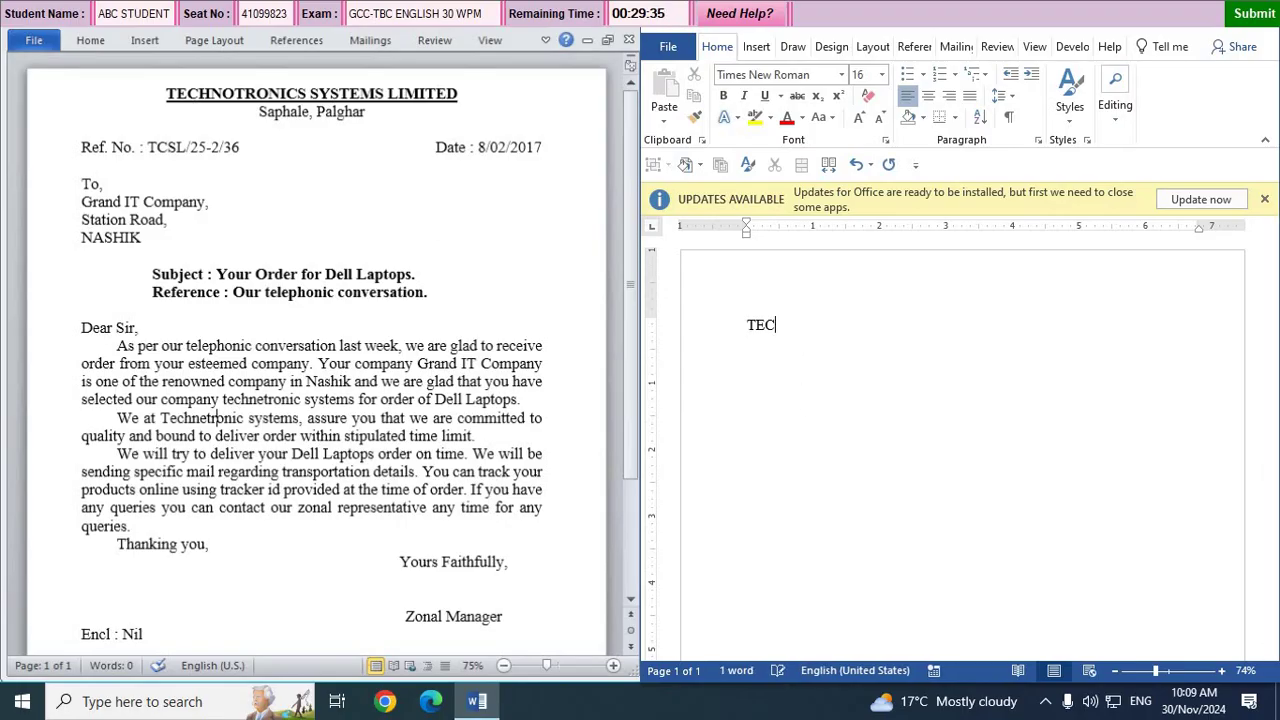
text(HNOTR)
text(ON)
key(BackSpace)
text(NICS )
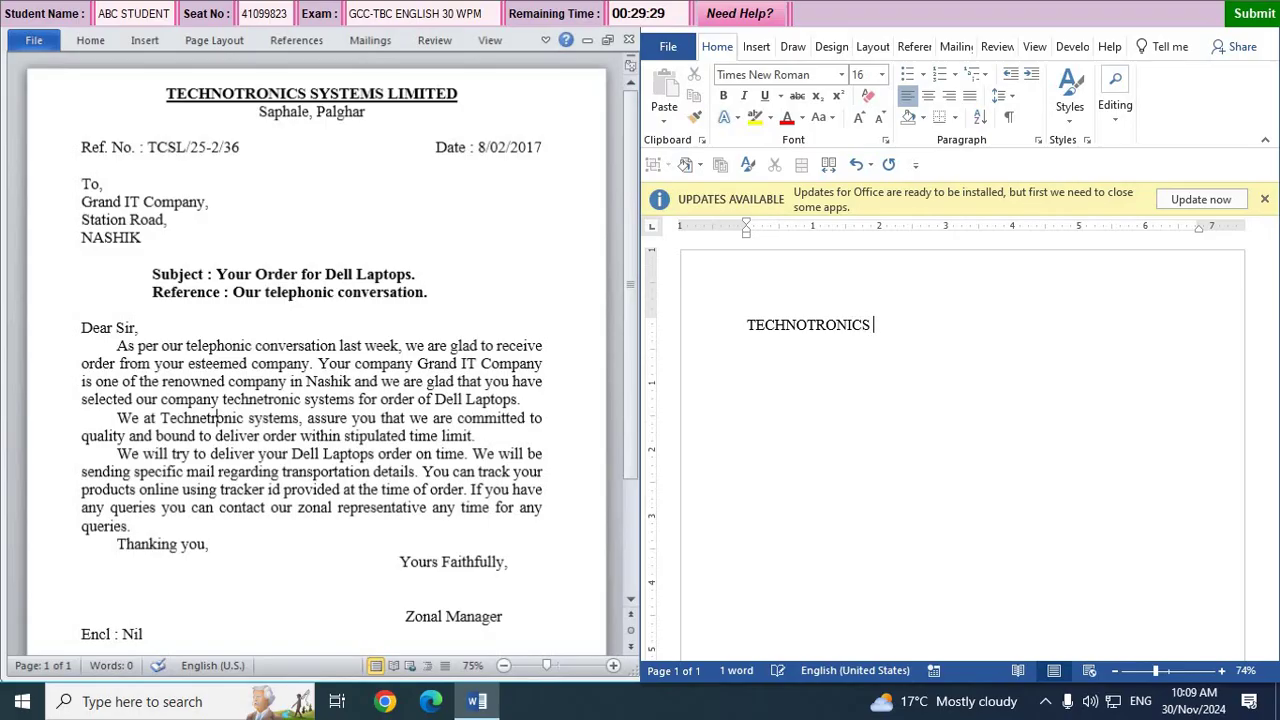
text(SYTE)
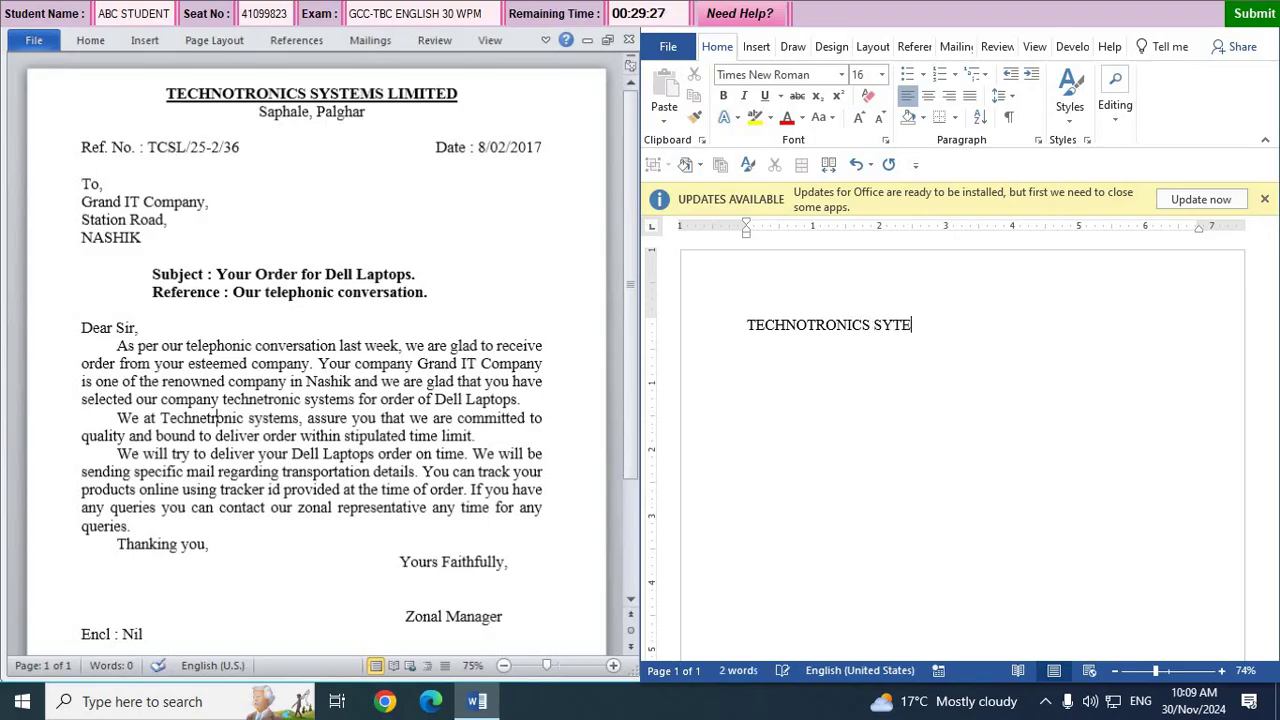
text(MS LIMITED)
key(Return)
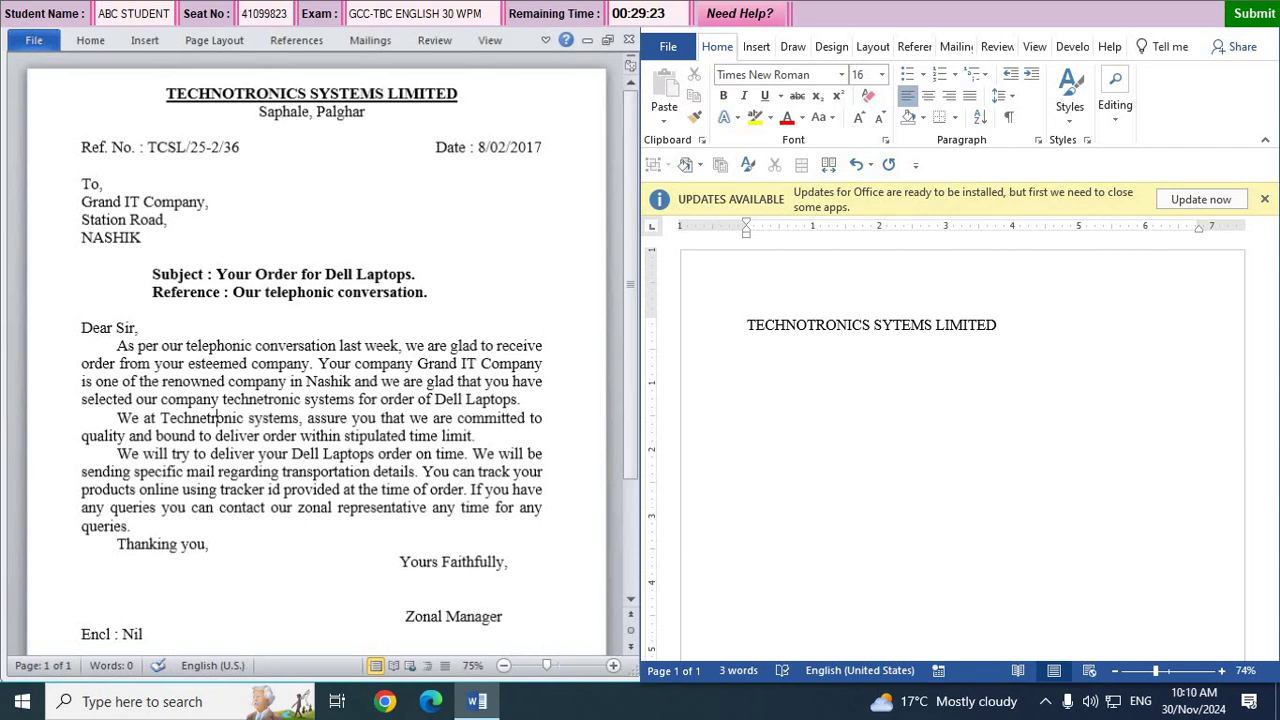
text(Saphale, Palghar)
key(Return)
Add the reference line "Ref. No. TCSL/25-2/36" with "Date : 8/02/2017" directly after it on the same line.
text(Ref)
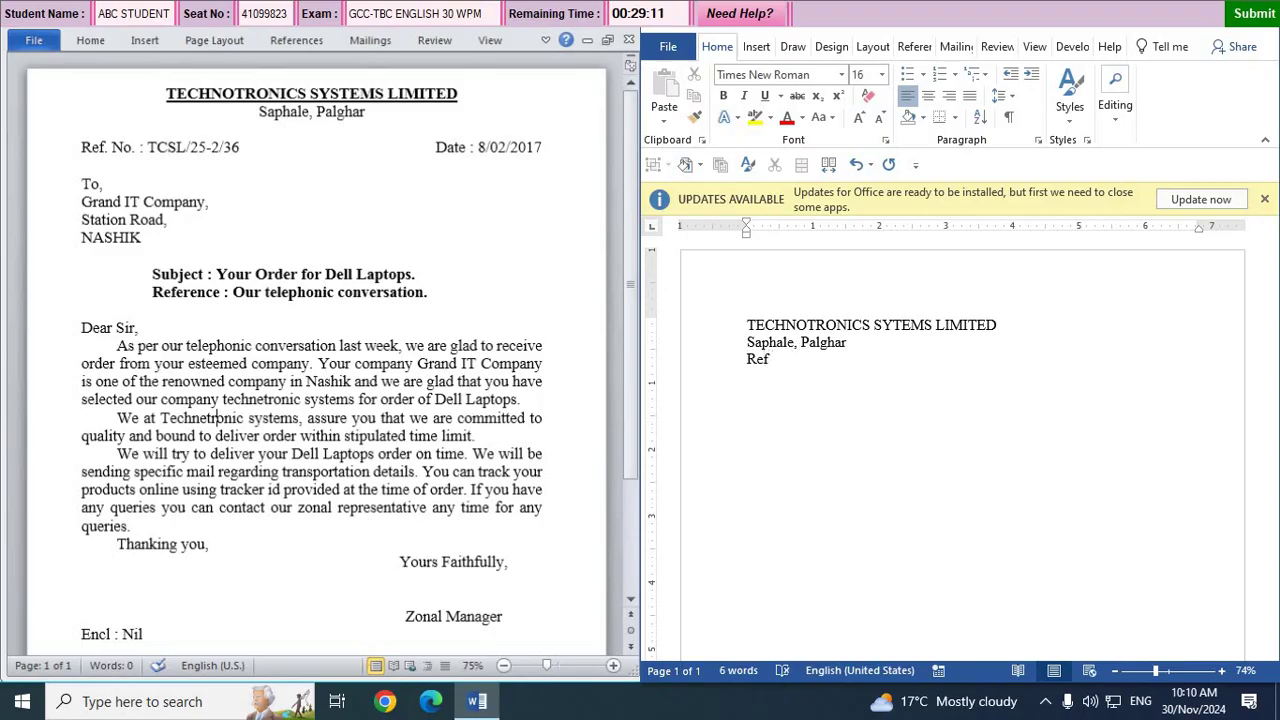
text(. No. TCSL/25-2/36)
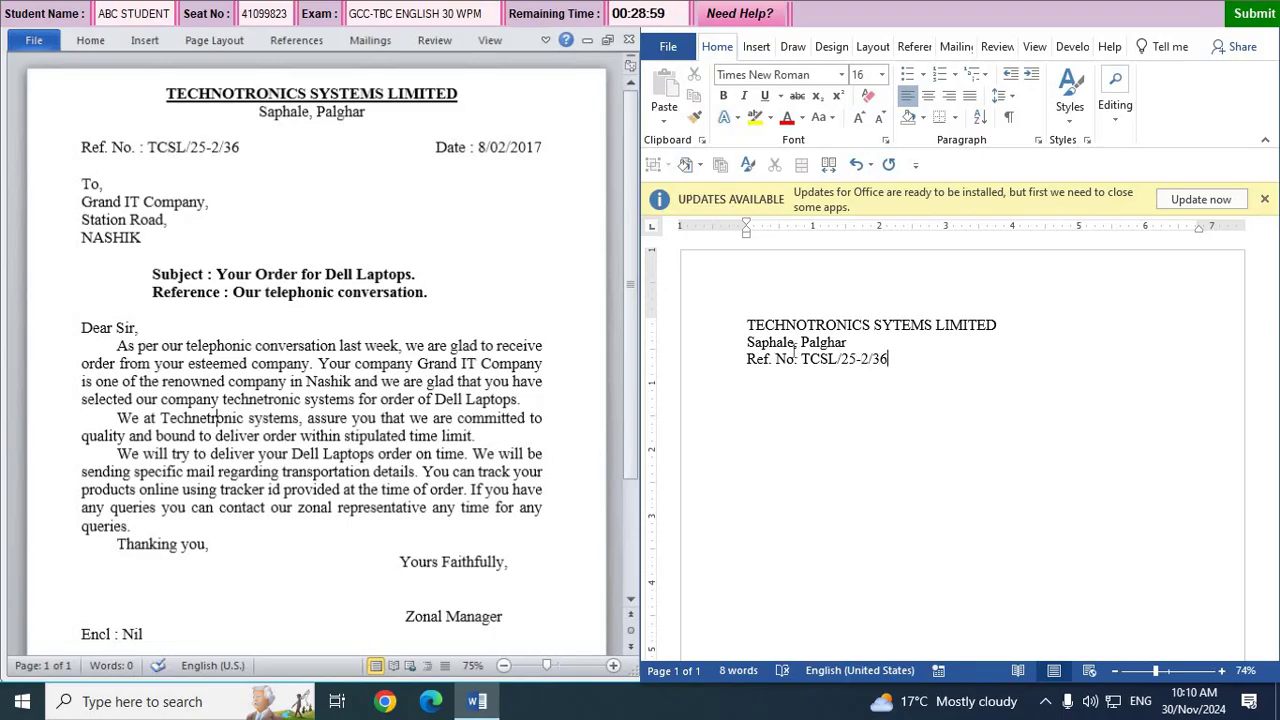
text(Date : 8/)
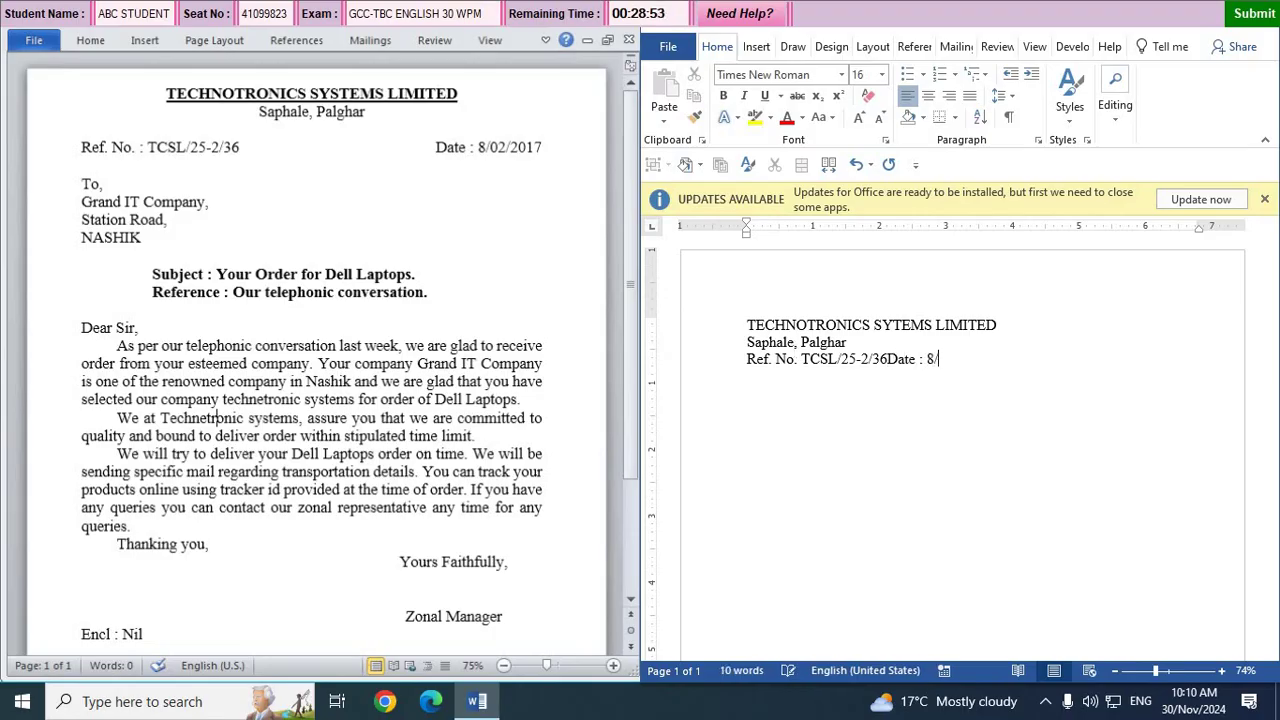
text(02/)
text(2017 )
Enter the recipient block with "To,", "Grand IT Company," and the company's postal address on separate lines.
text(To)
text(,)
key(Return)
text(Gran)
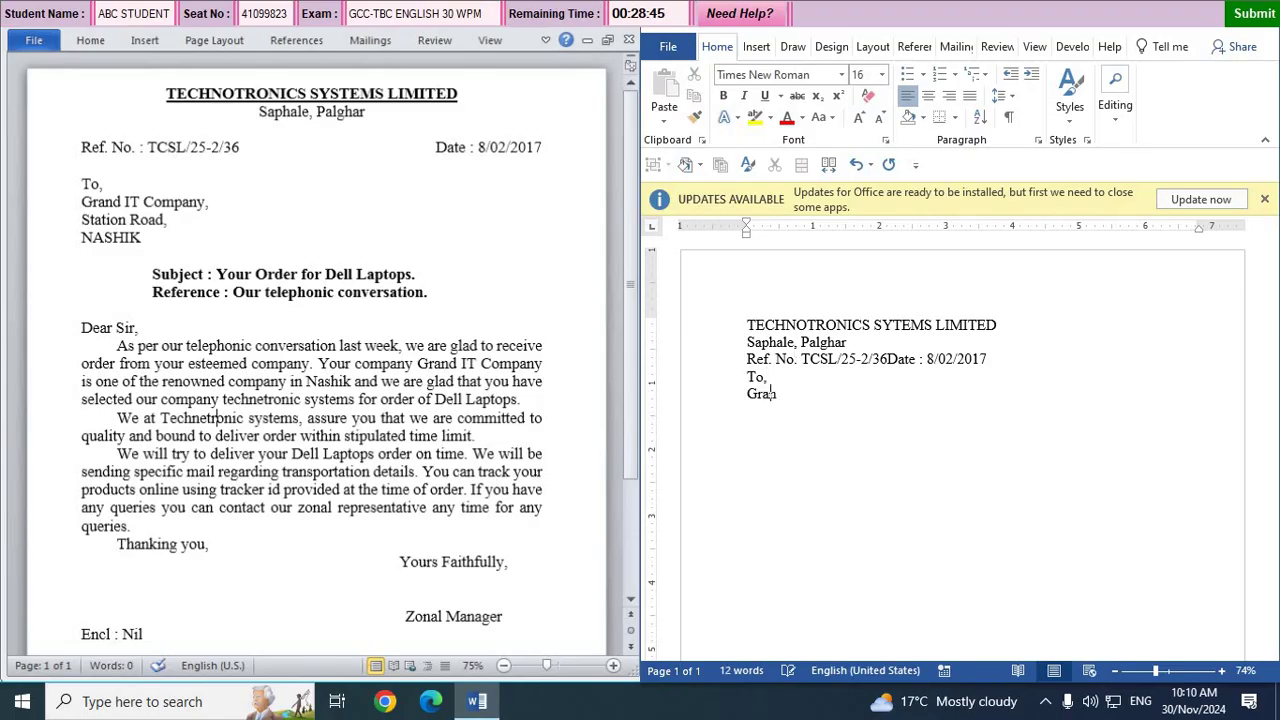
text(d IT Company)
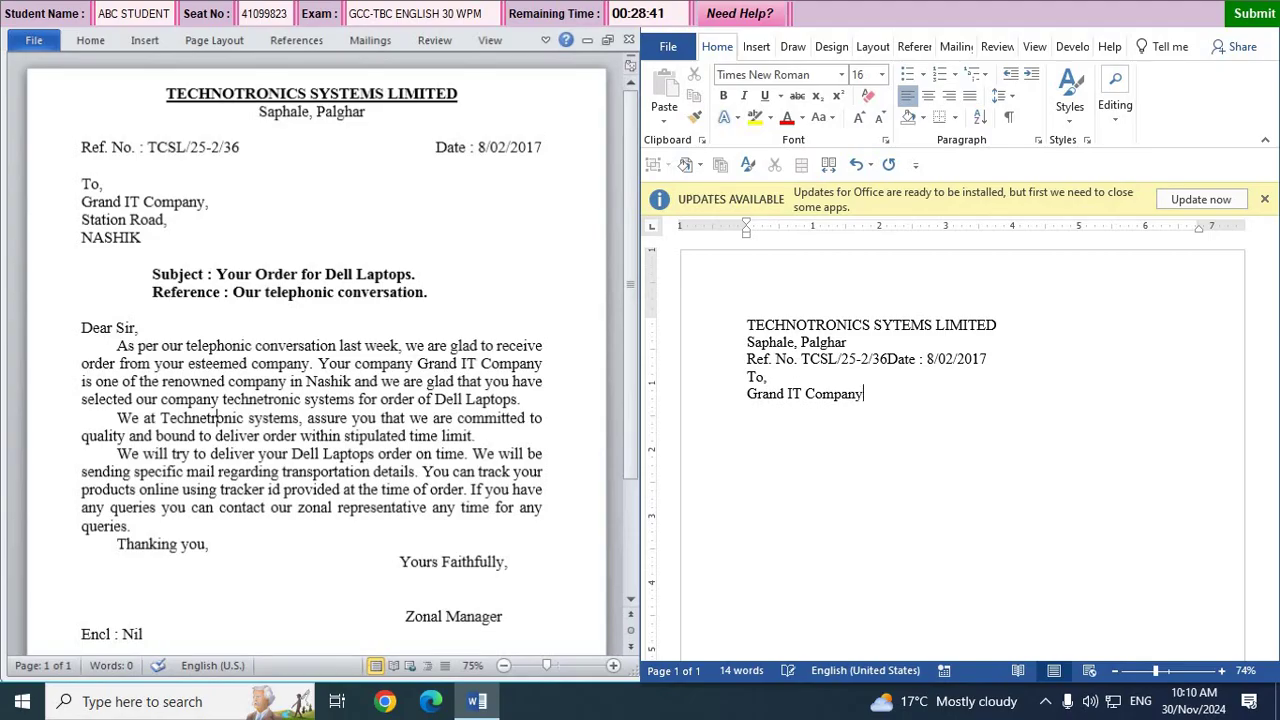
text(, Station Road,)
key(Return)
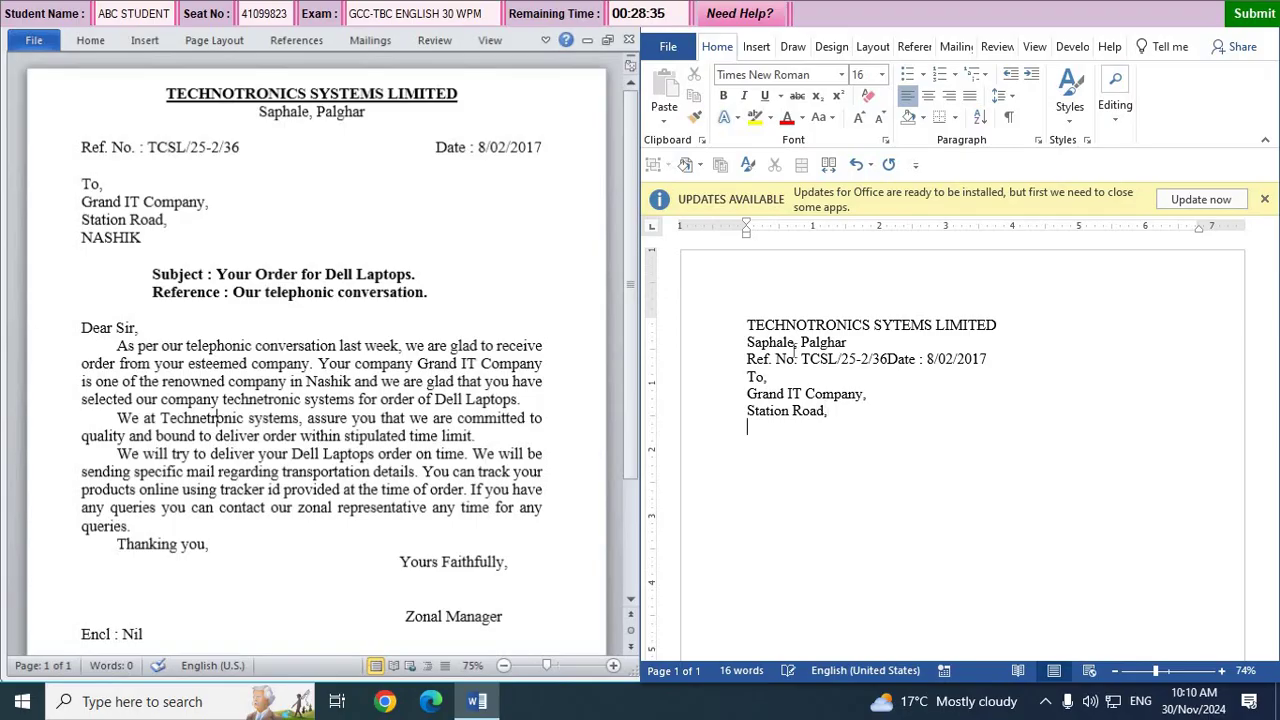
text(NASHIK S)
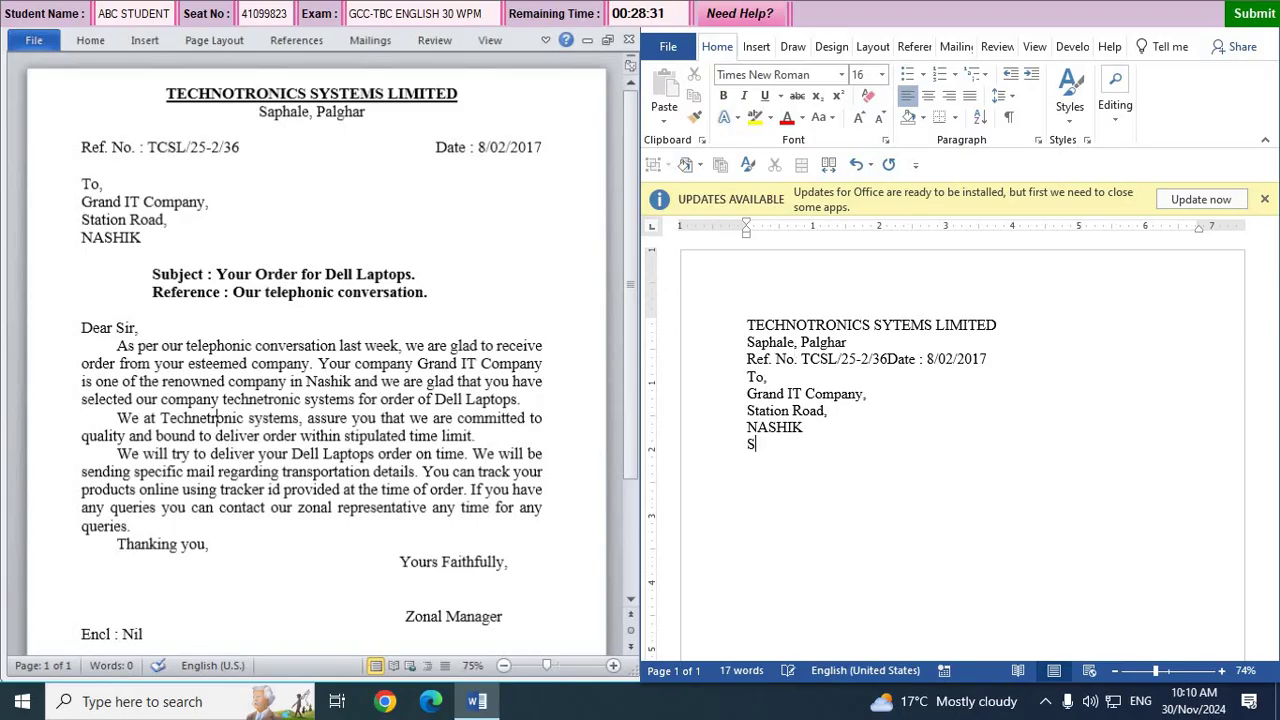
Write the subject line "Subject : Your Order for Dell Laptops." below the recipient block.
text(ubject : Your O)
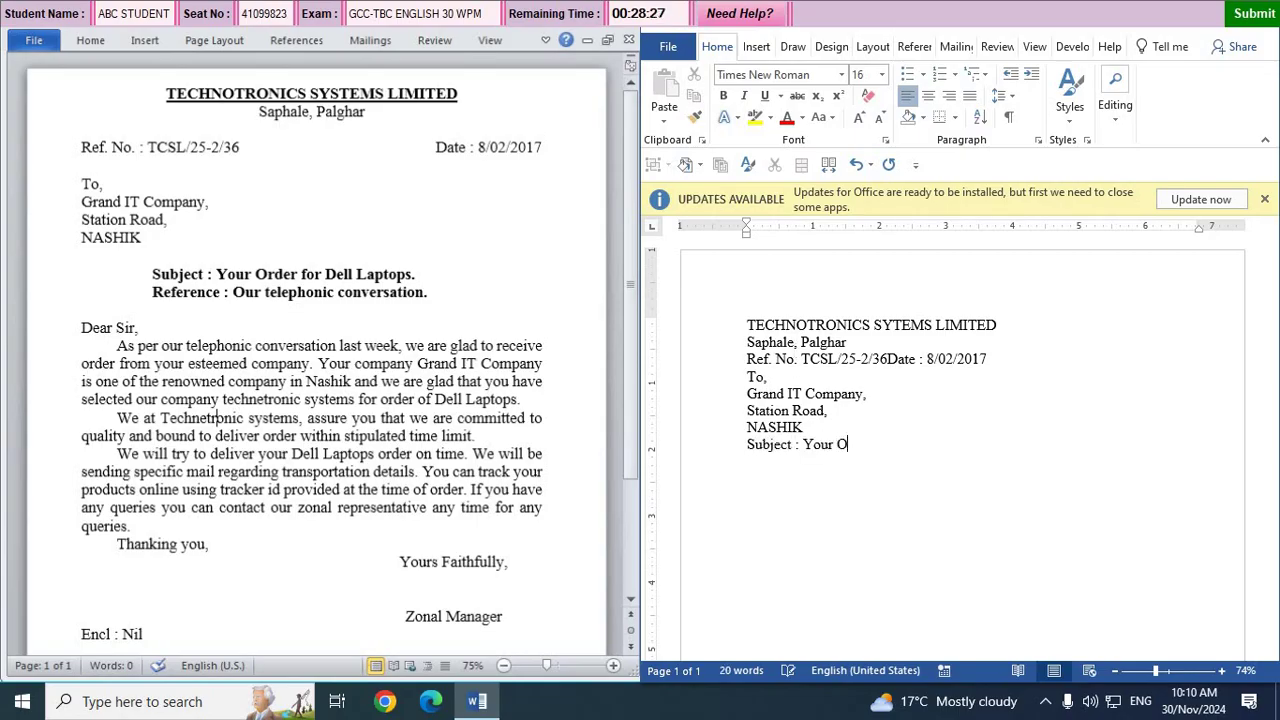
text(rder for Dell Lapto)
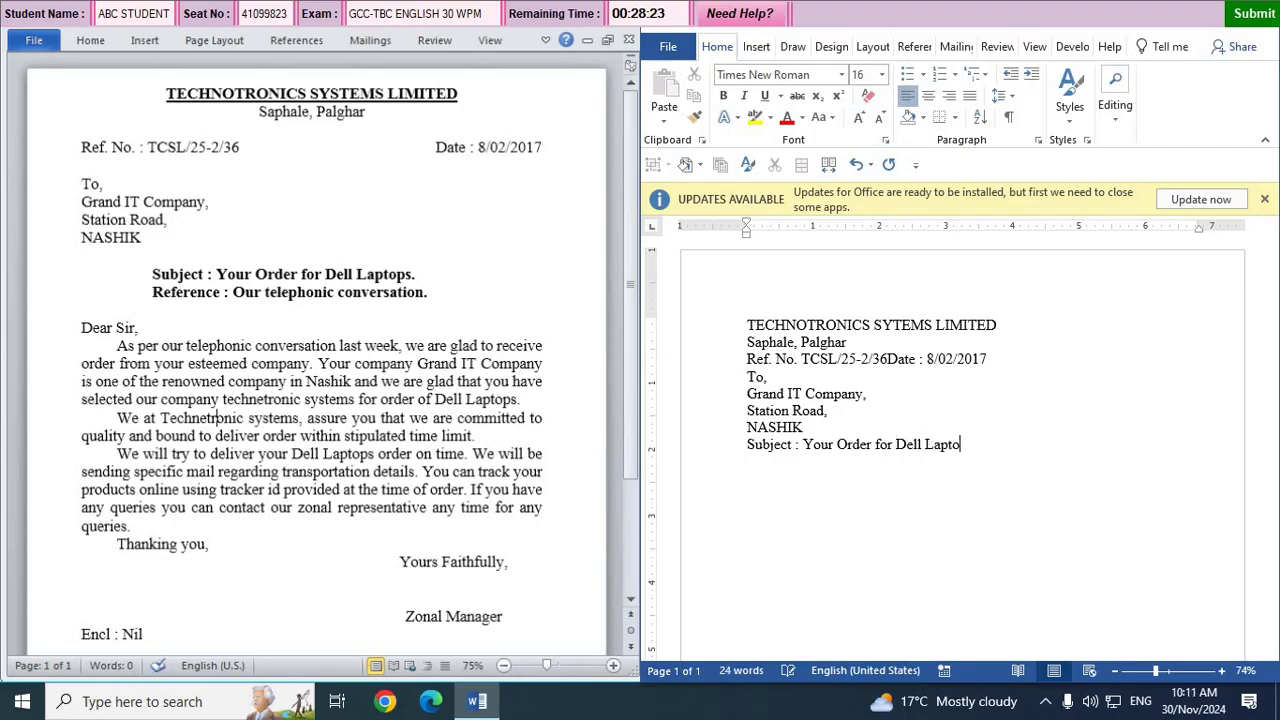
text(ps)
key(BackSpace)
Add the line "Reference : Our telephonic conversation." below the subject line.
text(Reference : our)
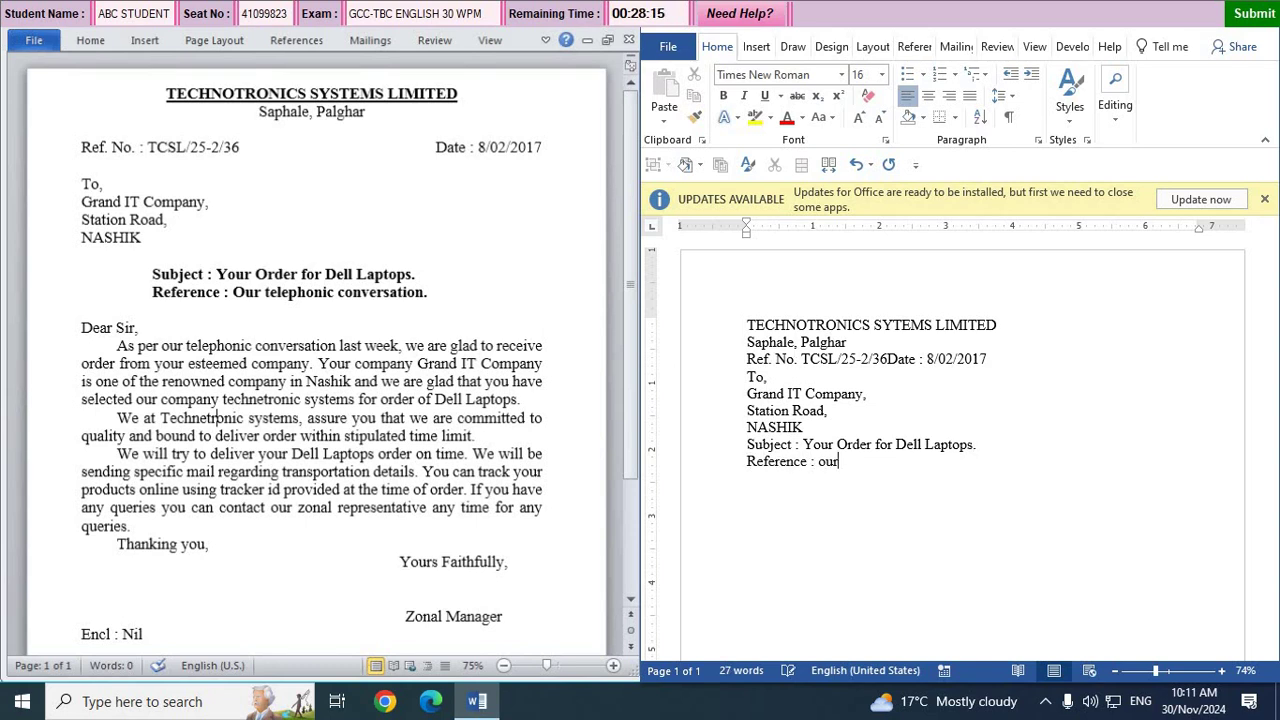
key(BackSpace)
key(BackSpace)
key(BackSpace)
text(Our T)
key(BackSpace)
text(telephoni)
text(c)
key(BackSpace)
text(ni)
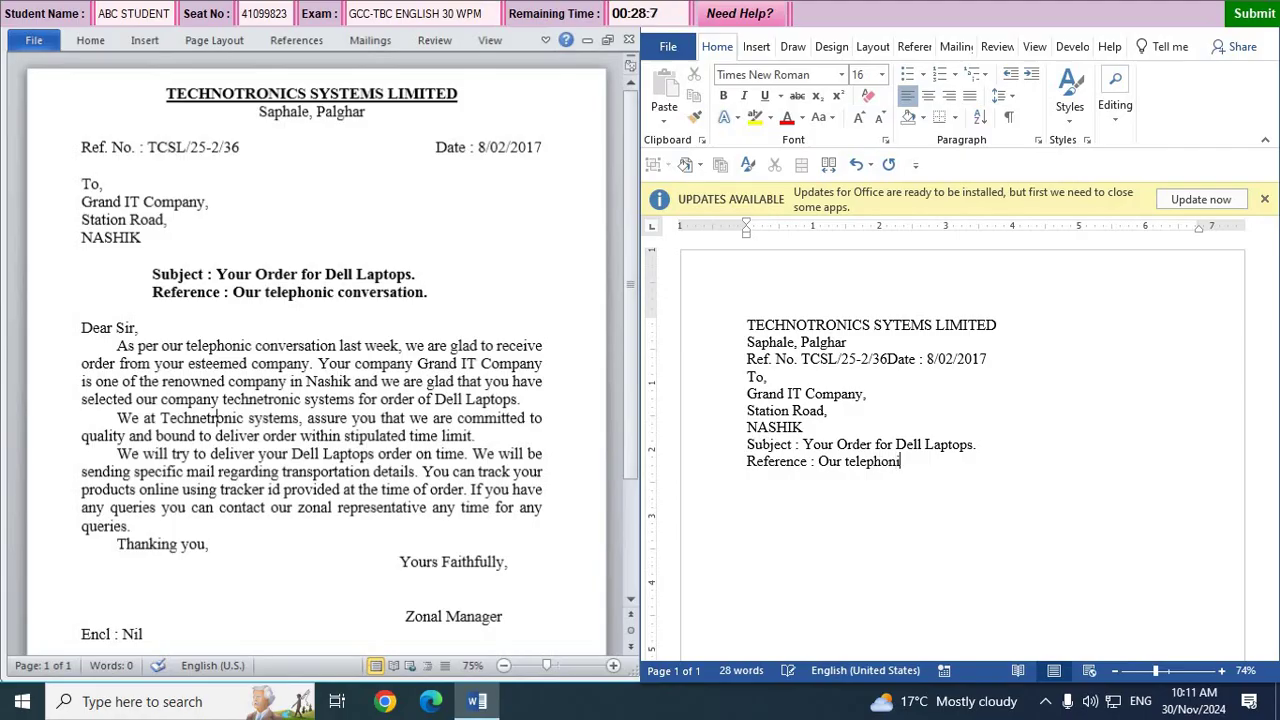
text(c conversation.)
key(Return)
Add the salutation "Dear Sir," below the reference line and start a new line.
text(Dear Sr)
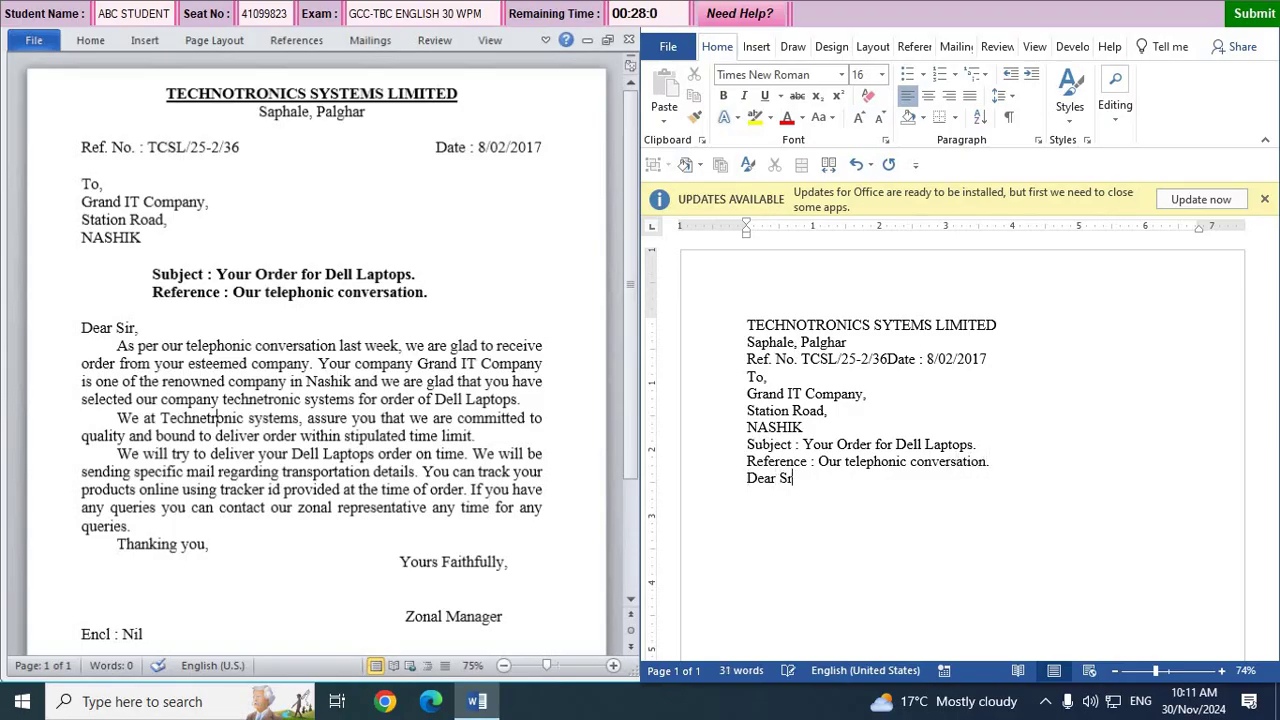
key(BackSpace)
text(ir,)
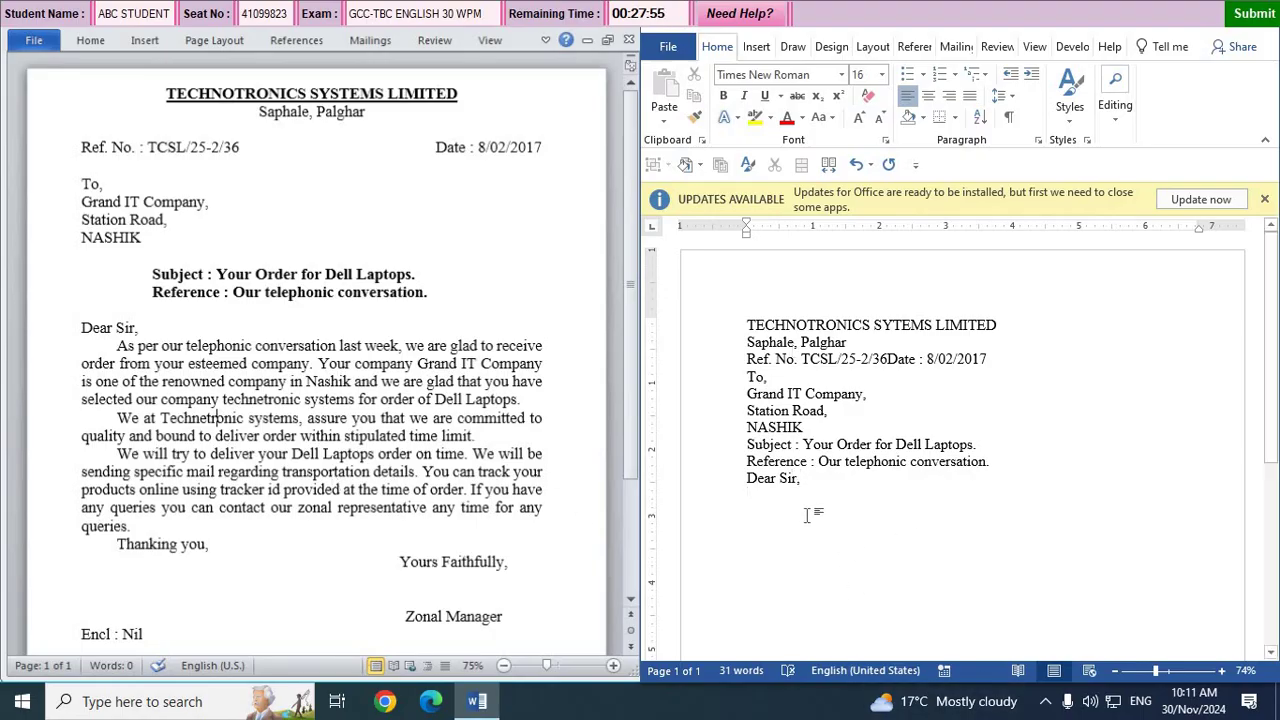
scroll(797, 498, down, 1)
scroll(797, 498, down, 1)
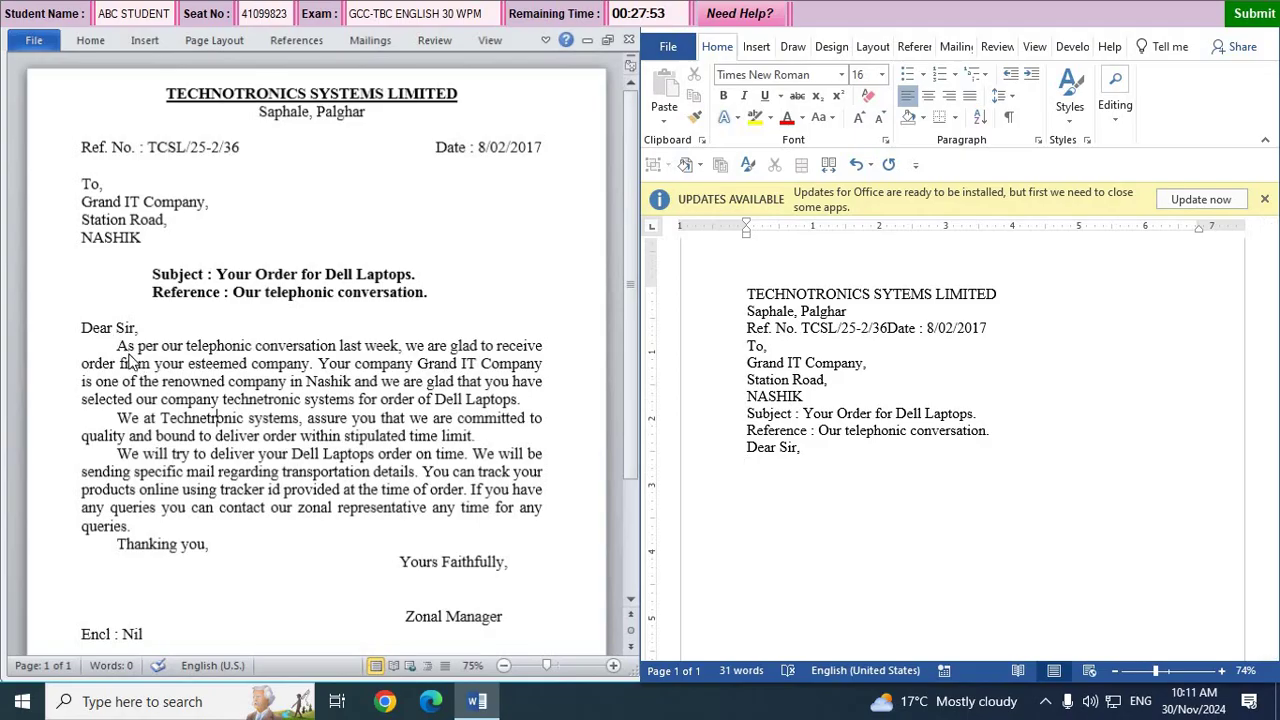
key(Return)
Write the indented opening sentence "As per our telephonic conversation last week, we are glad to receive order from your esteemed company.".
click(120, 357)
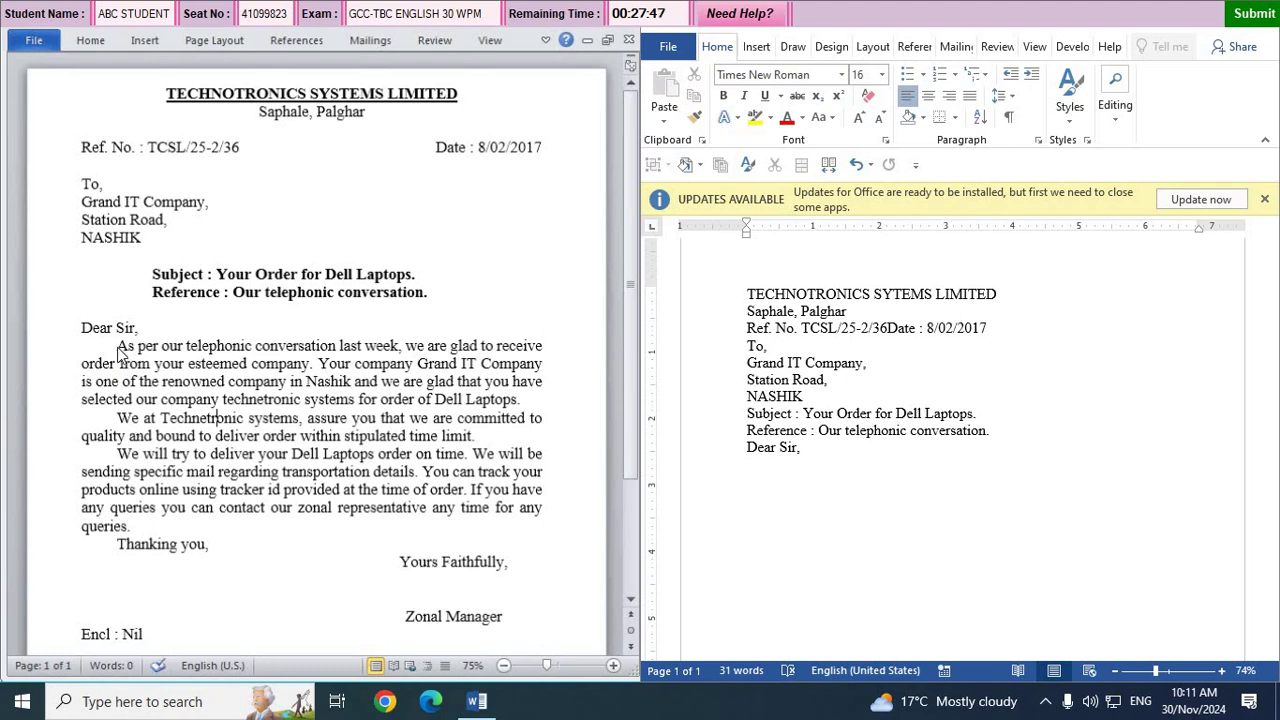
click(779, 470)
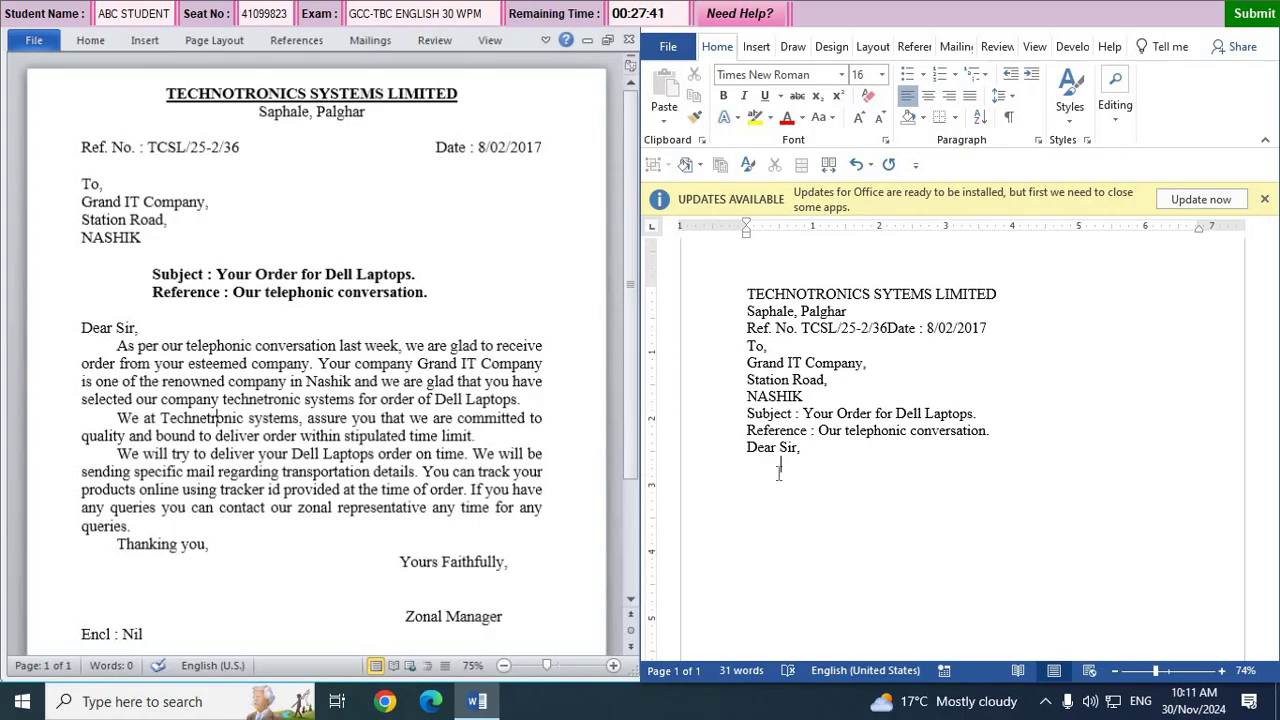
text(As per our telepho)
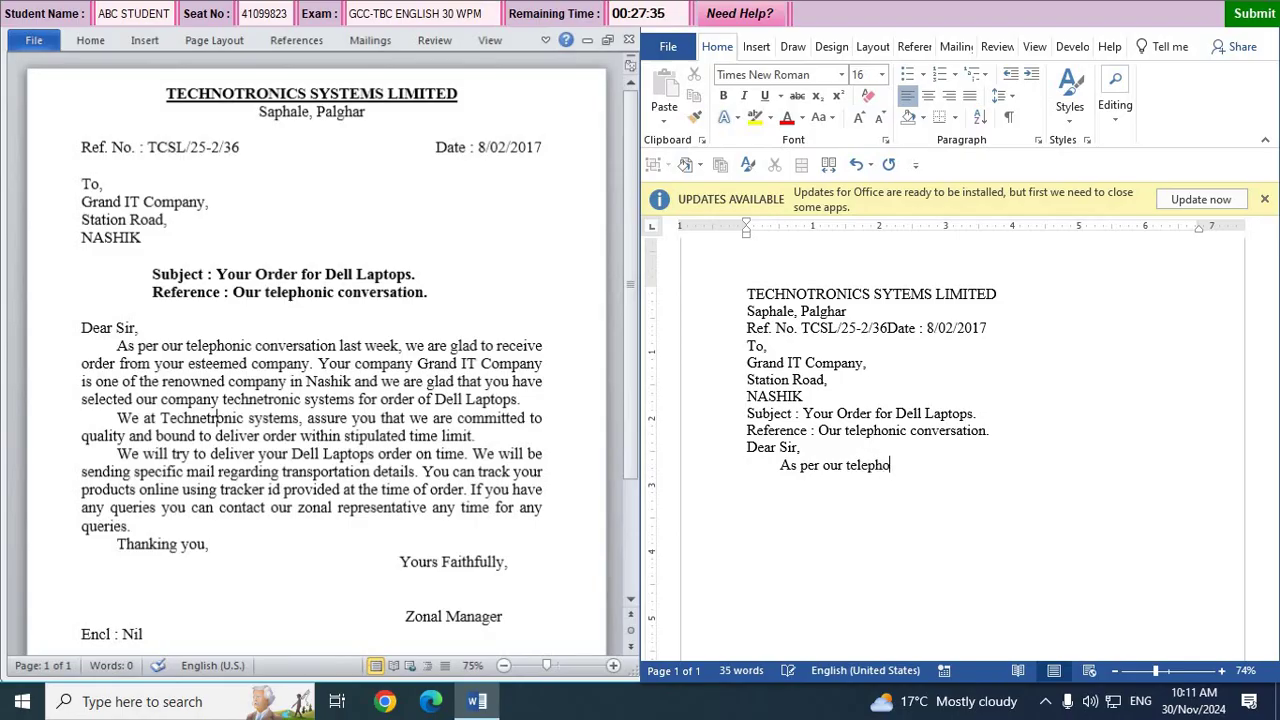
text(nic conversation last )
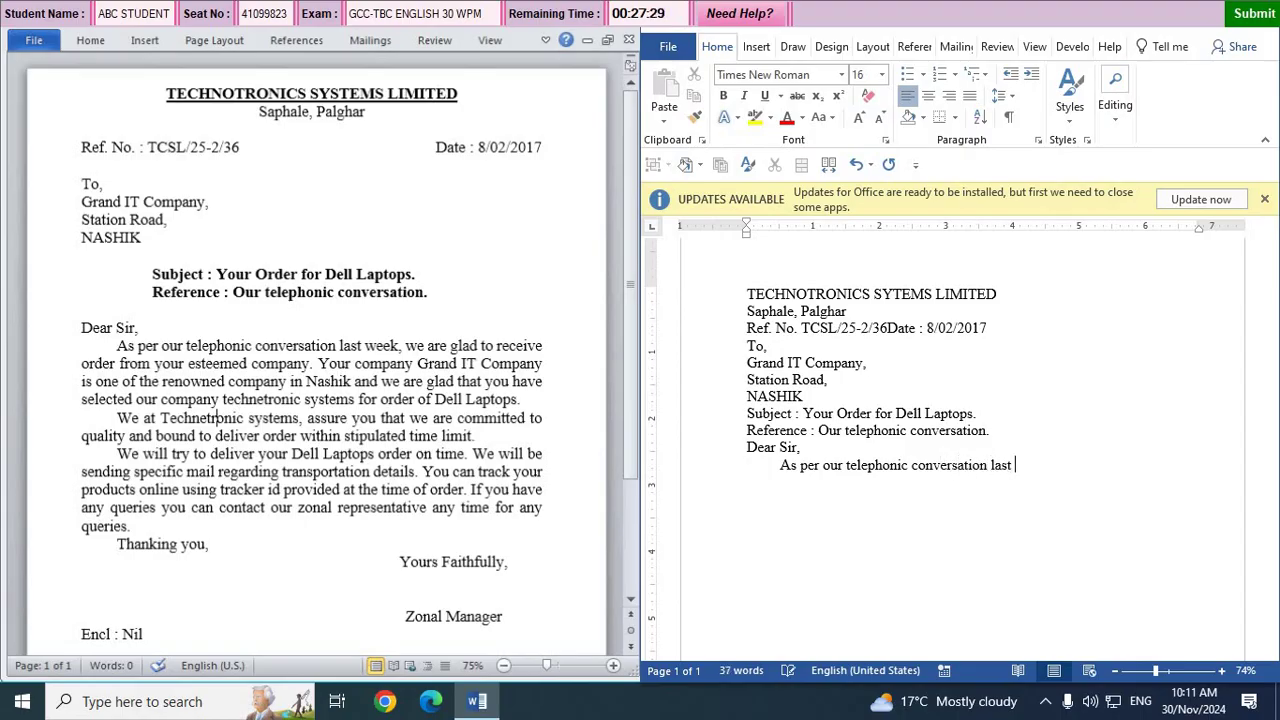
text(week, we are glad t)
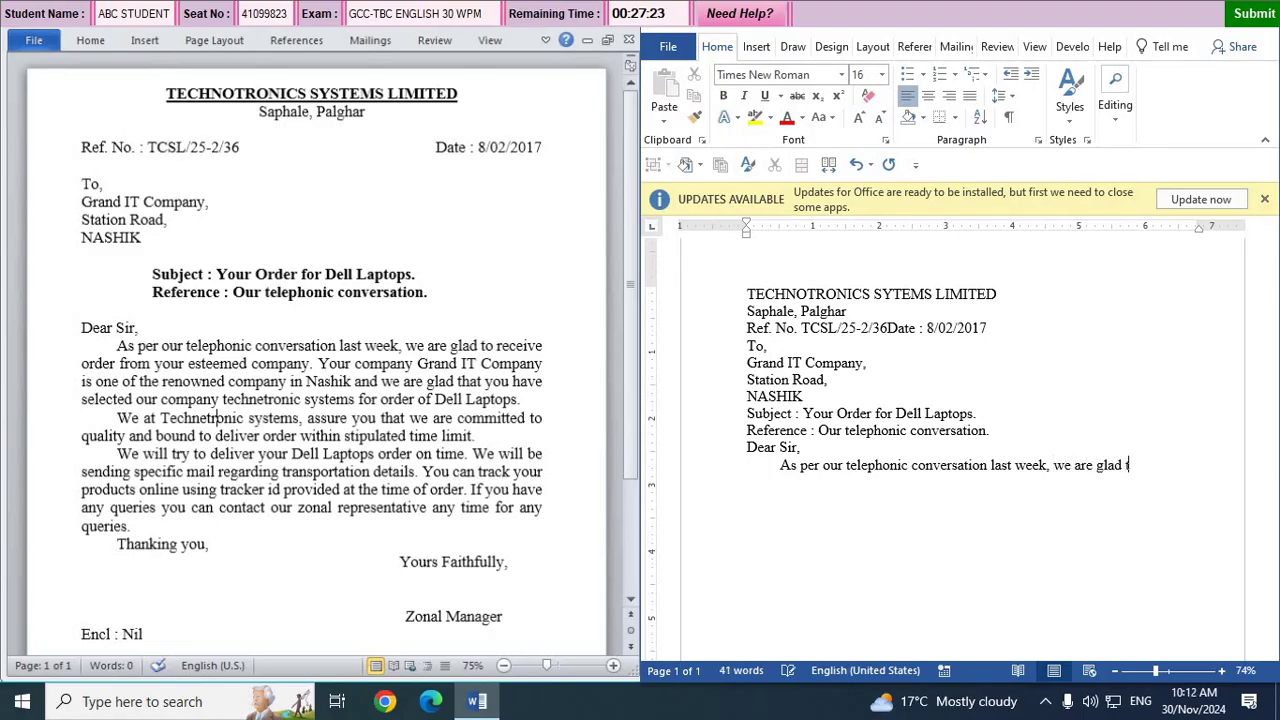
text(o receive ord)
text(er fro)
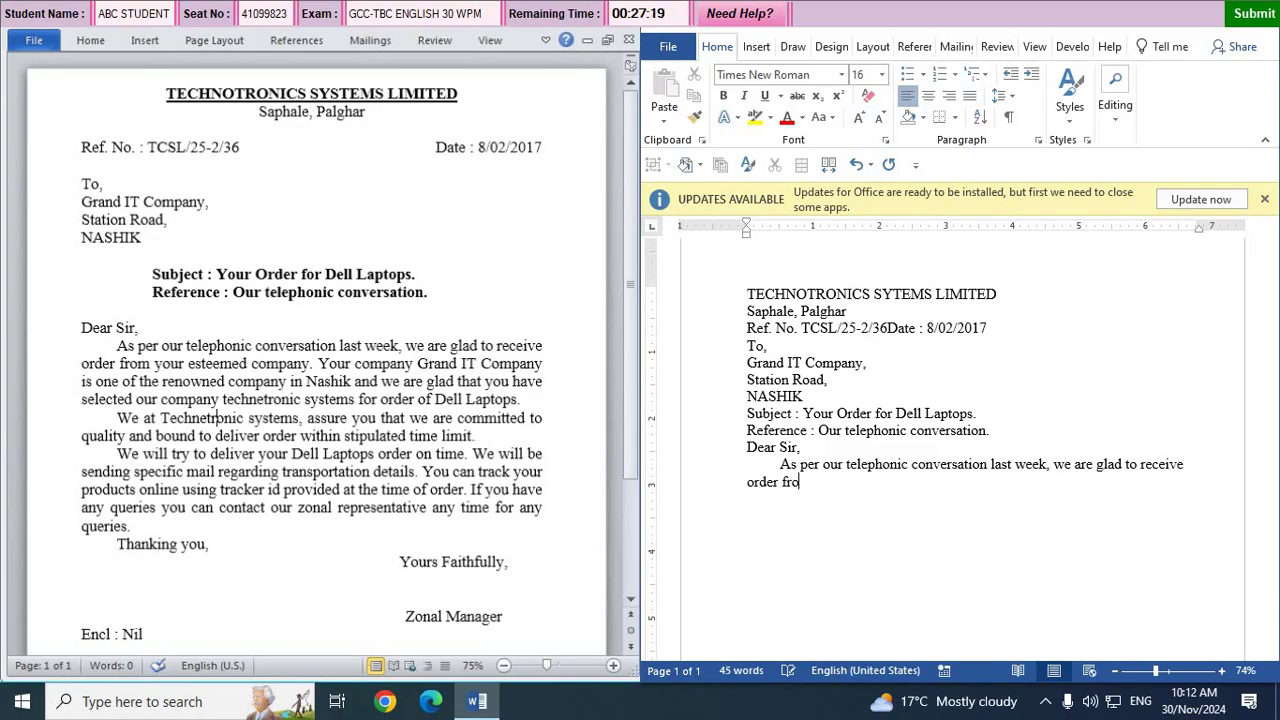
text(m your esteemed com)
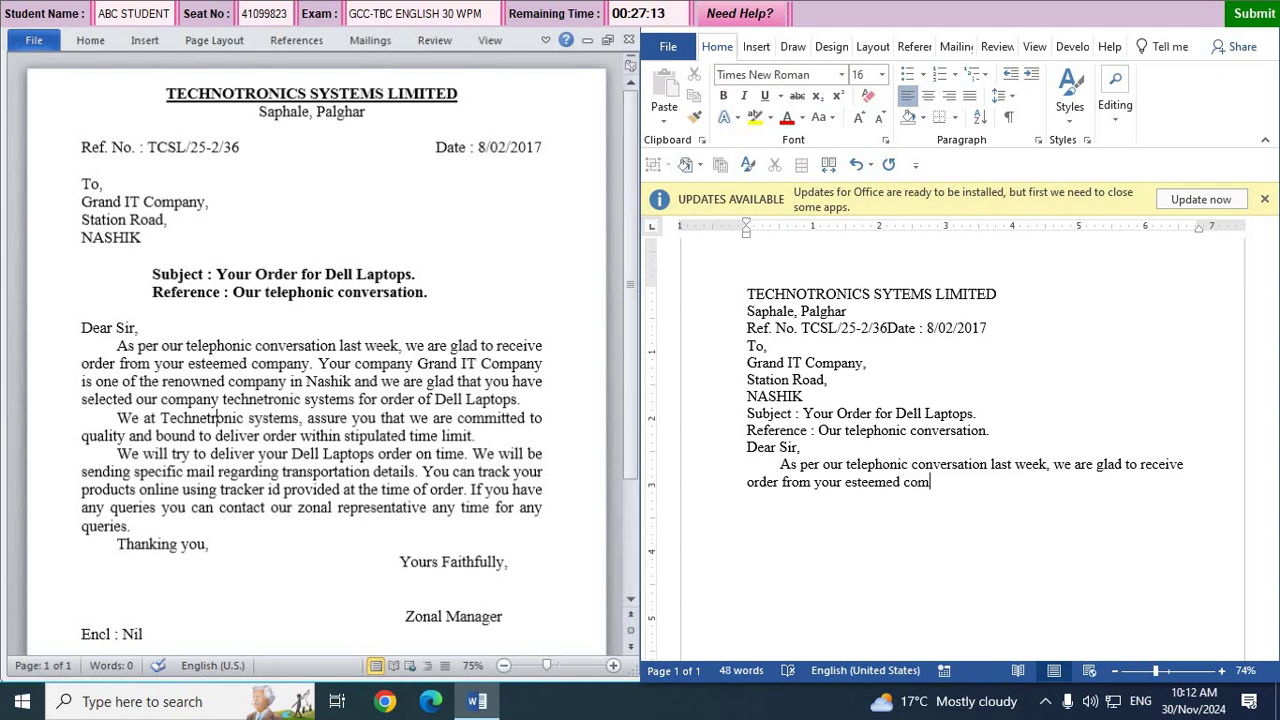
text(pany. Your compan)
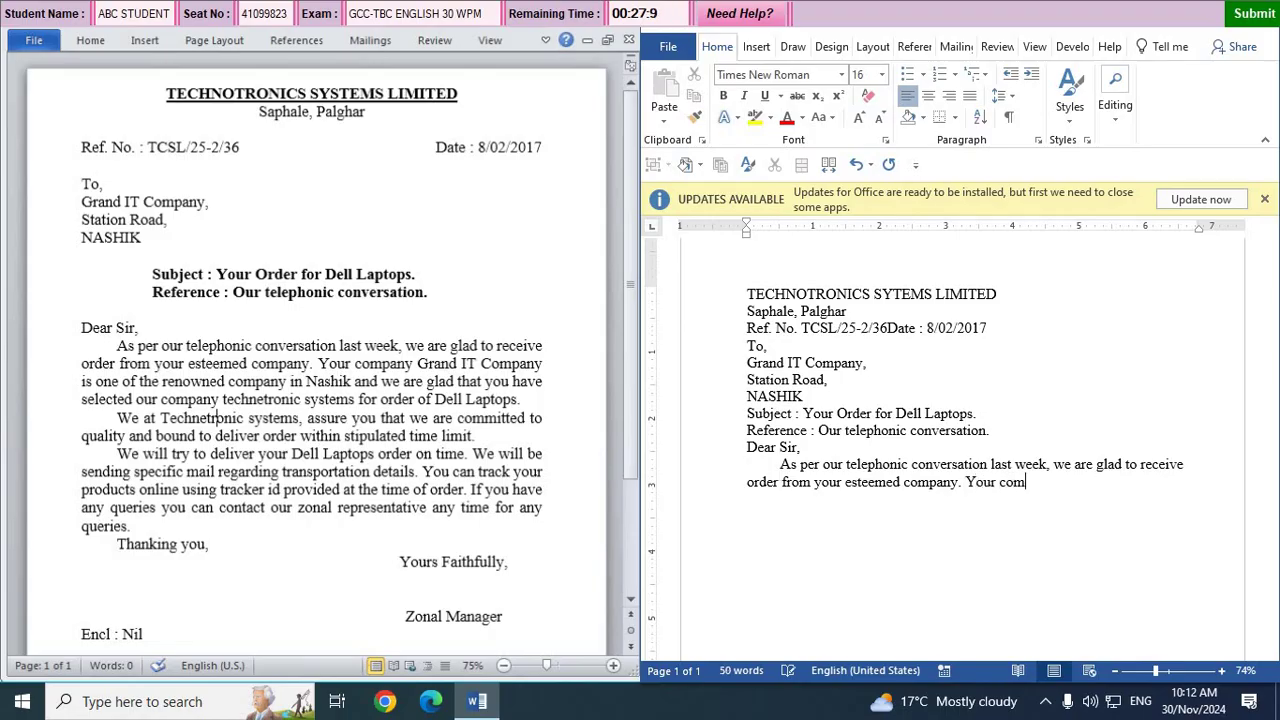
Continue the first paragraph with "Your company Grand IT Company is one of the renowned".
text(y Gradn)
key(BackSpace)
key(BackSpace)
text(nd IT)
text( Com)
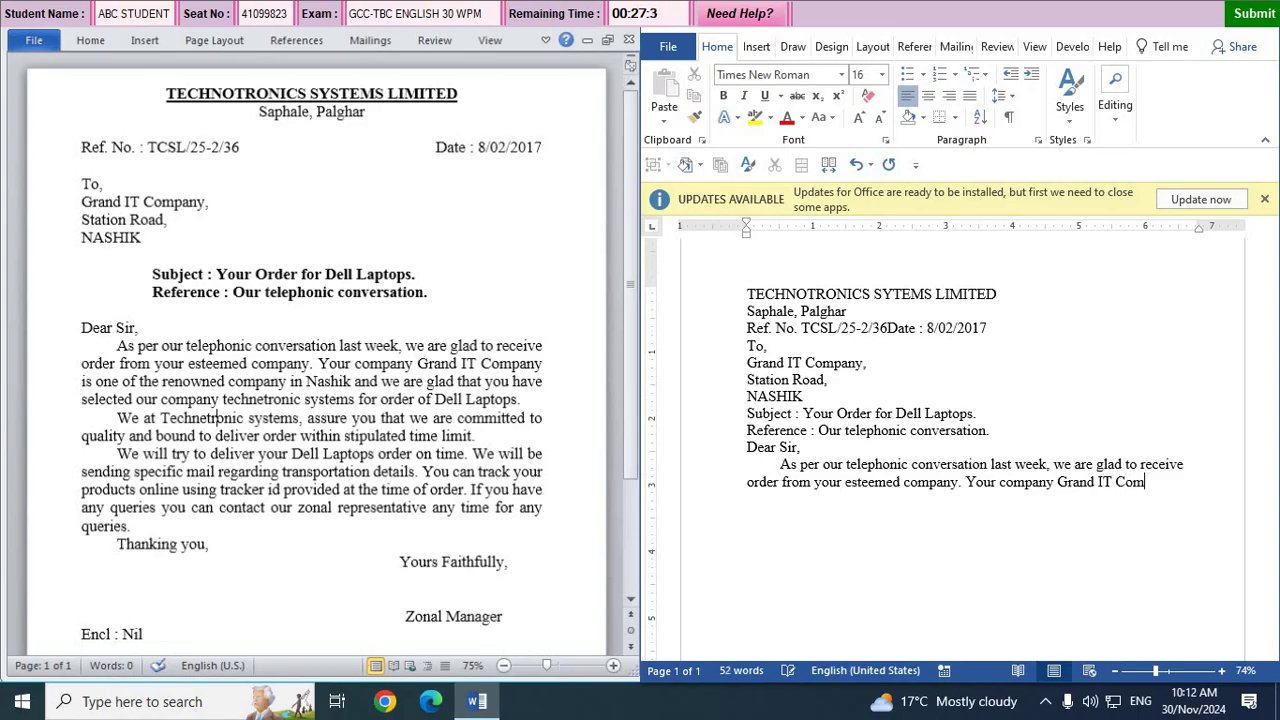
text(pany is one )
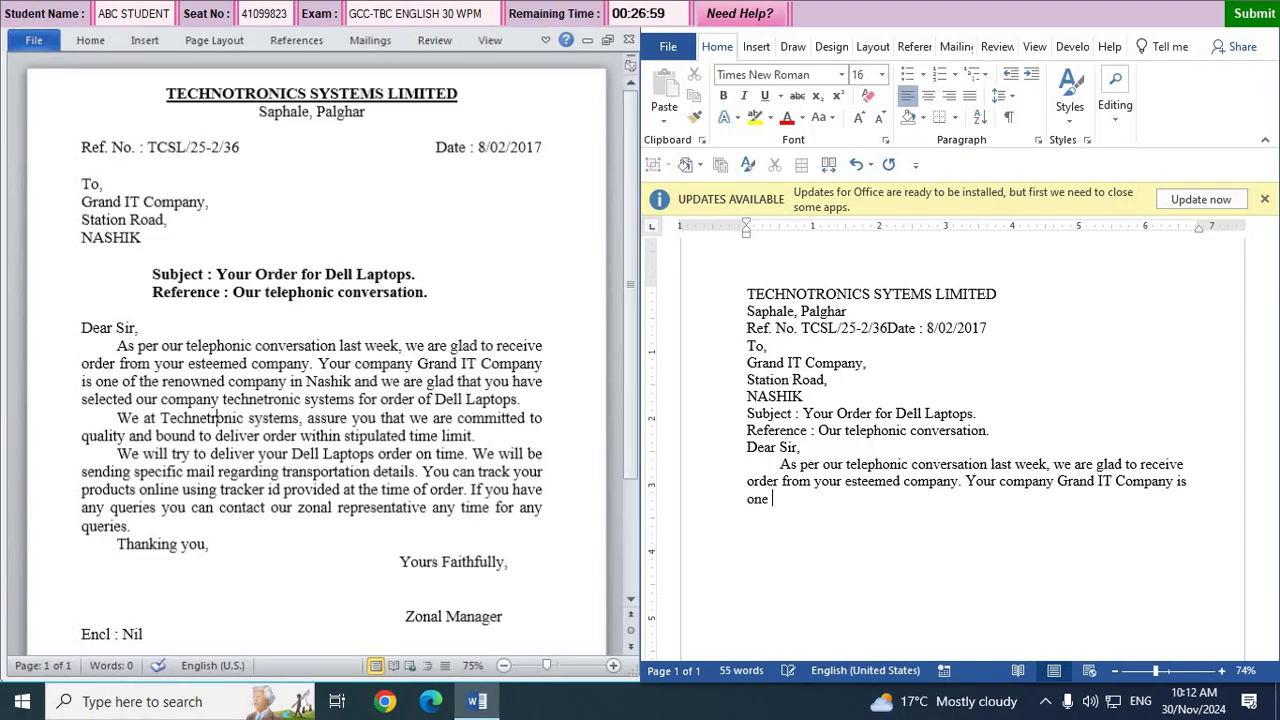
text(of the)
text(renowned co)
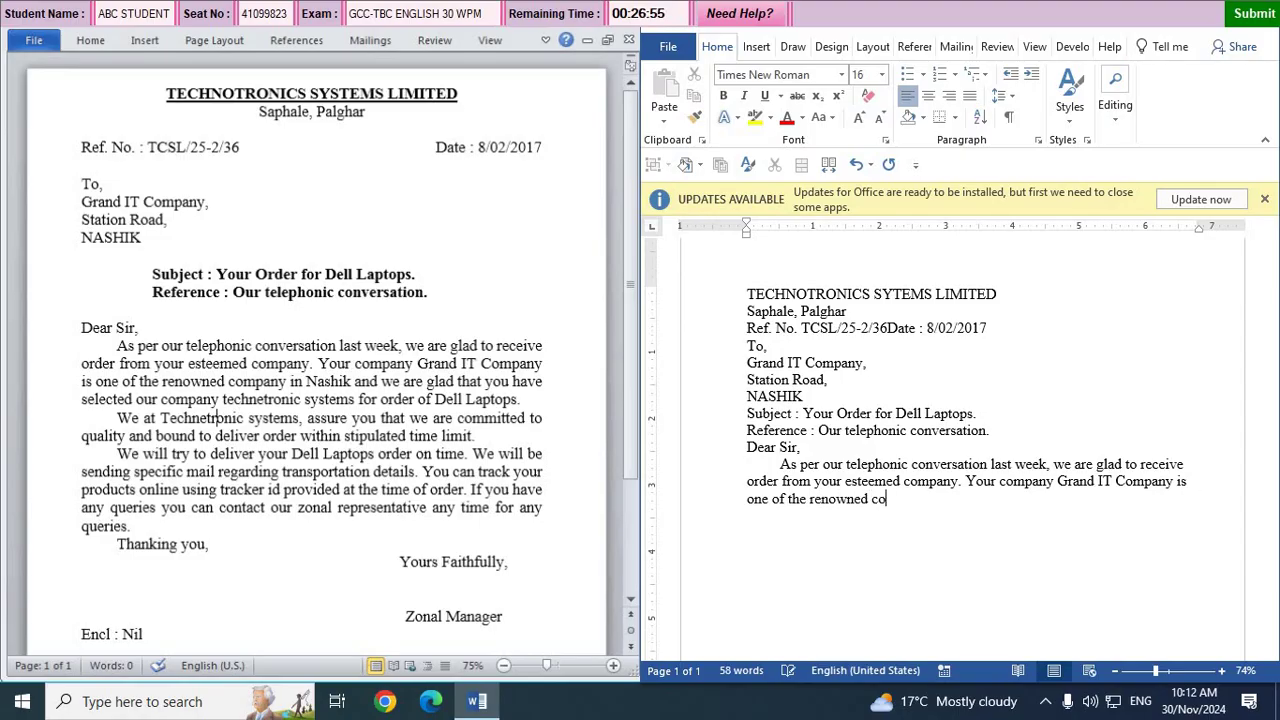
Continue the first paragraph's unfinished sentence with "company in Nashik and we are glad".
text(mpany in Bash)
key(BackSpace)
key(BackSpace)
key(BackSpace)
key(BackSpace)
text(Nahs)
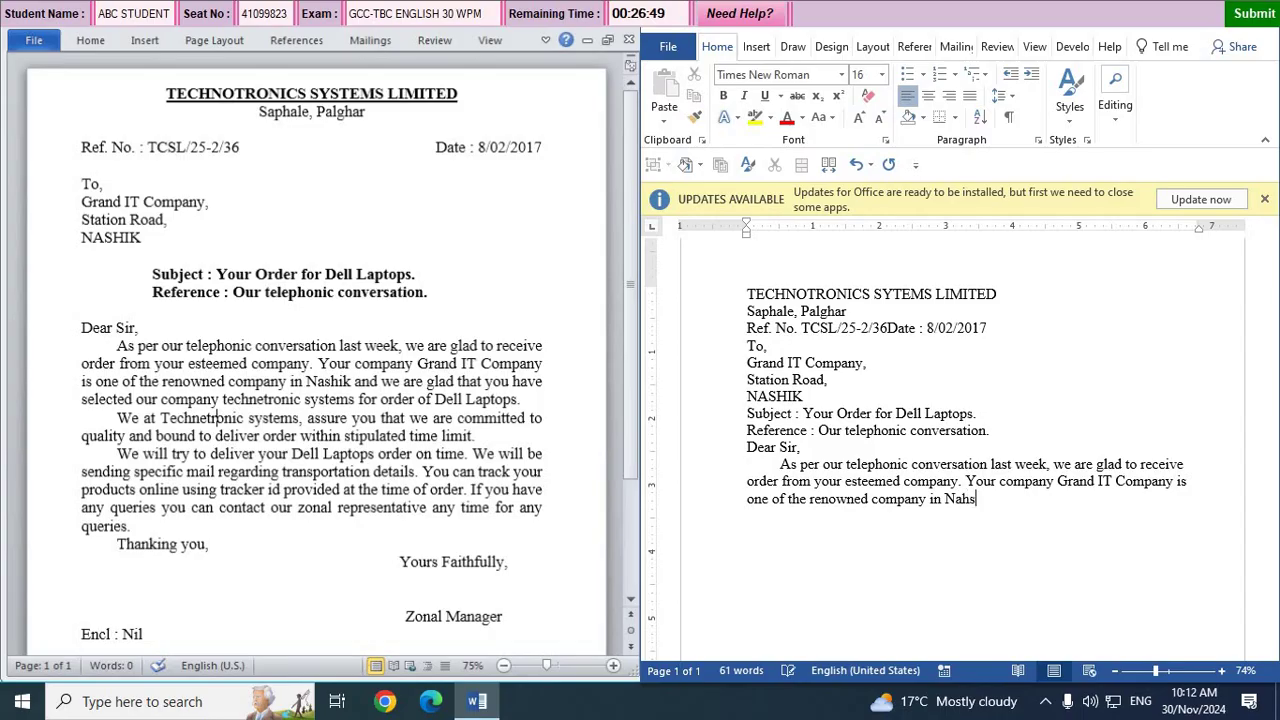
key(BackSpace)
key(BackSpace)
text(shik and we are glad )
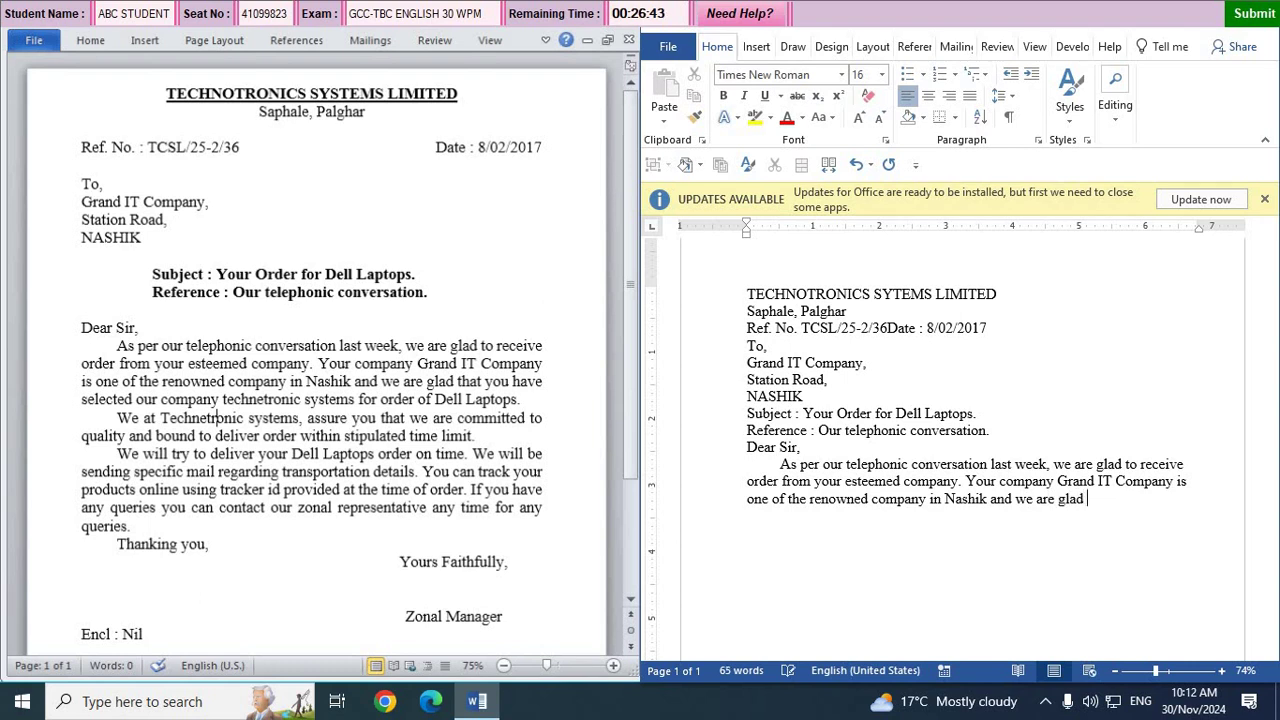
Finish the first paragraph with "that you have selected our company technetronic systems for order of Dell Laptops.".
text(that you have sele)
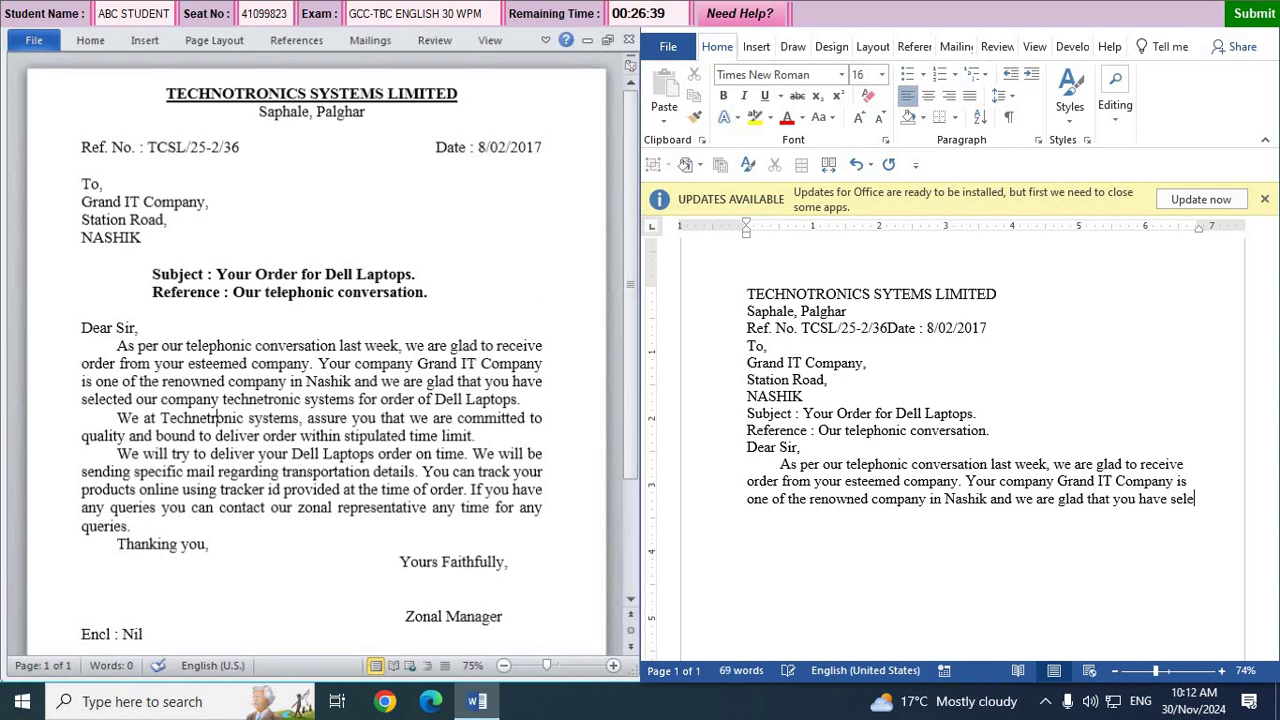
text(cted our)
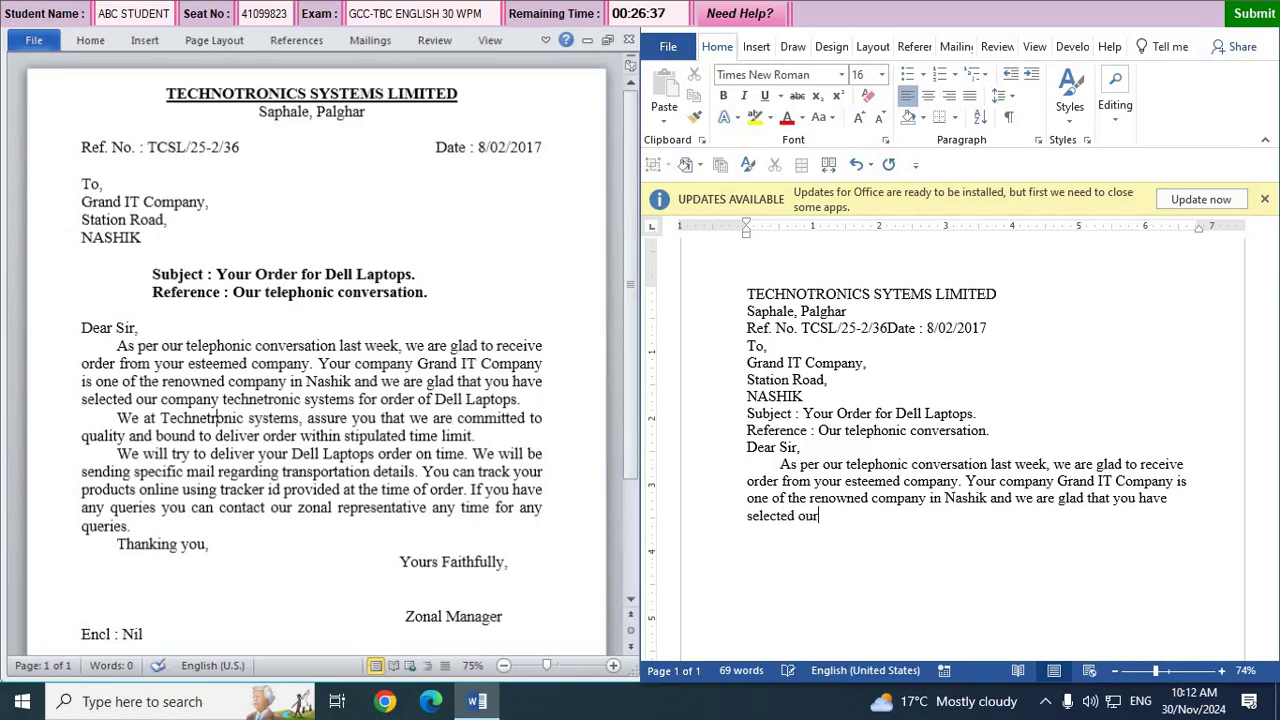
text( company technet)
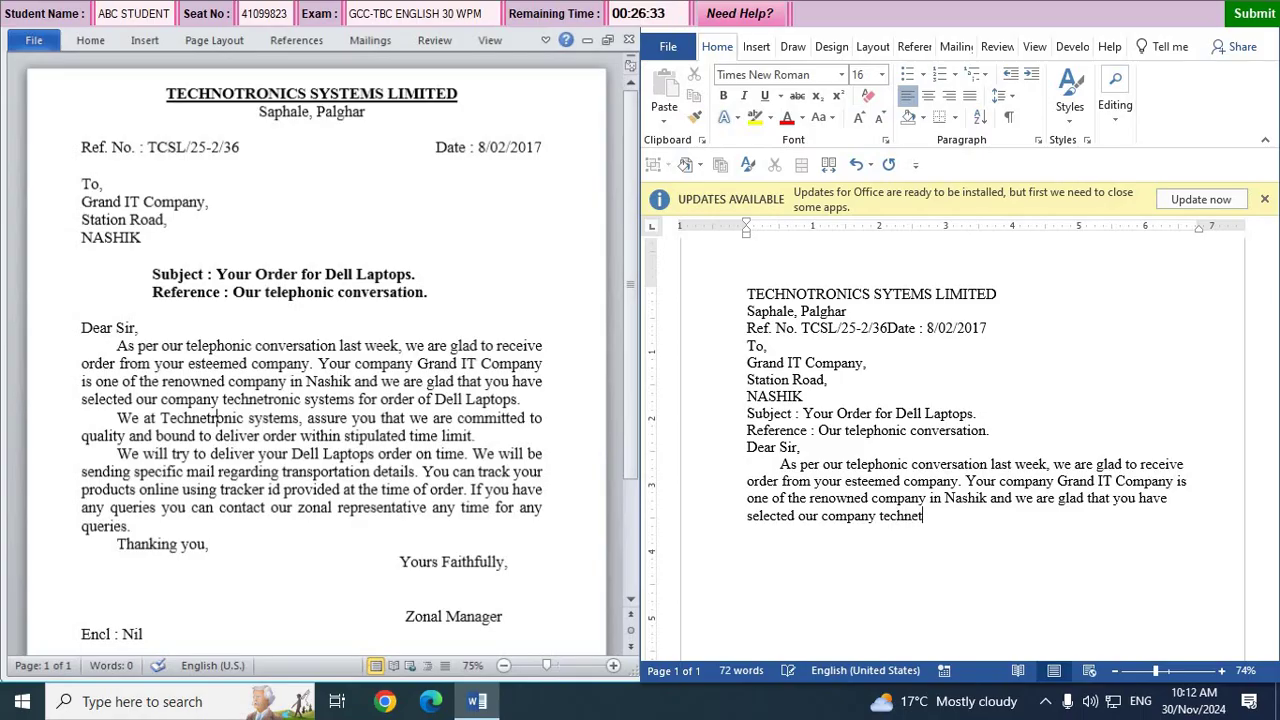
text(ronic systems for)
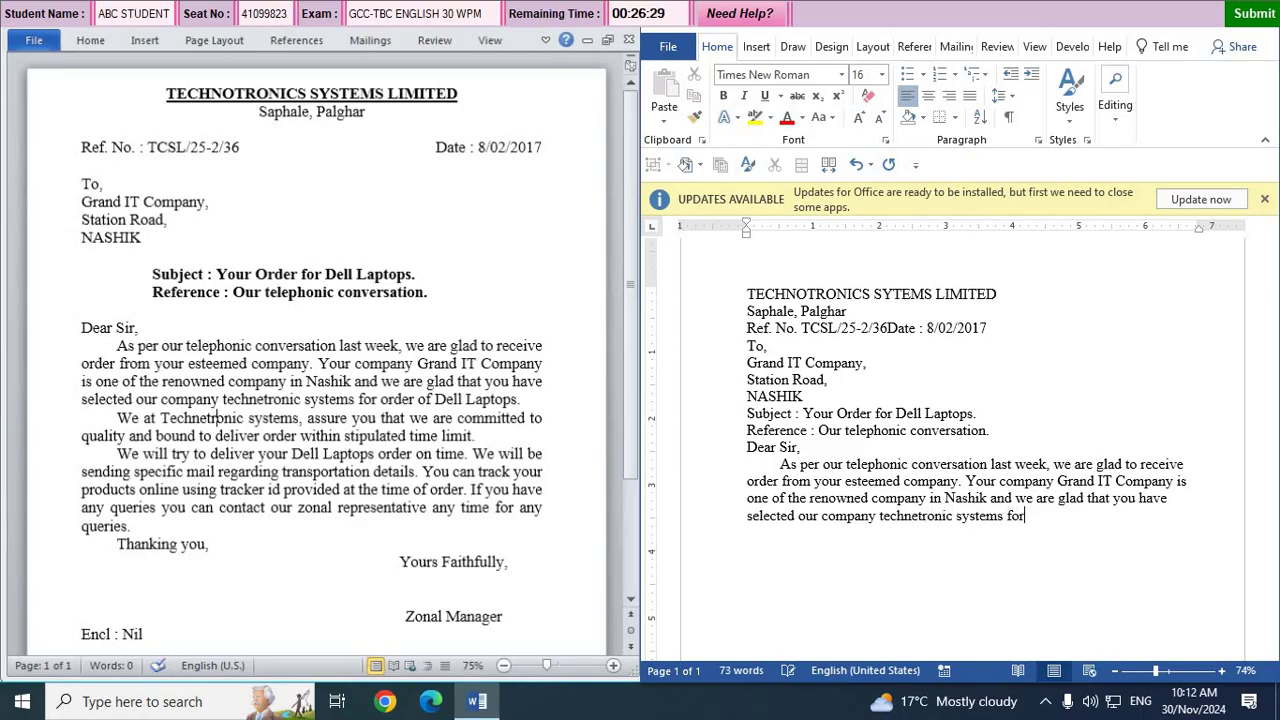
text( of)
text(der)
text(of Dell )
text(Lap)
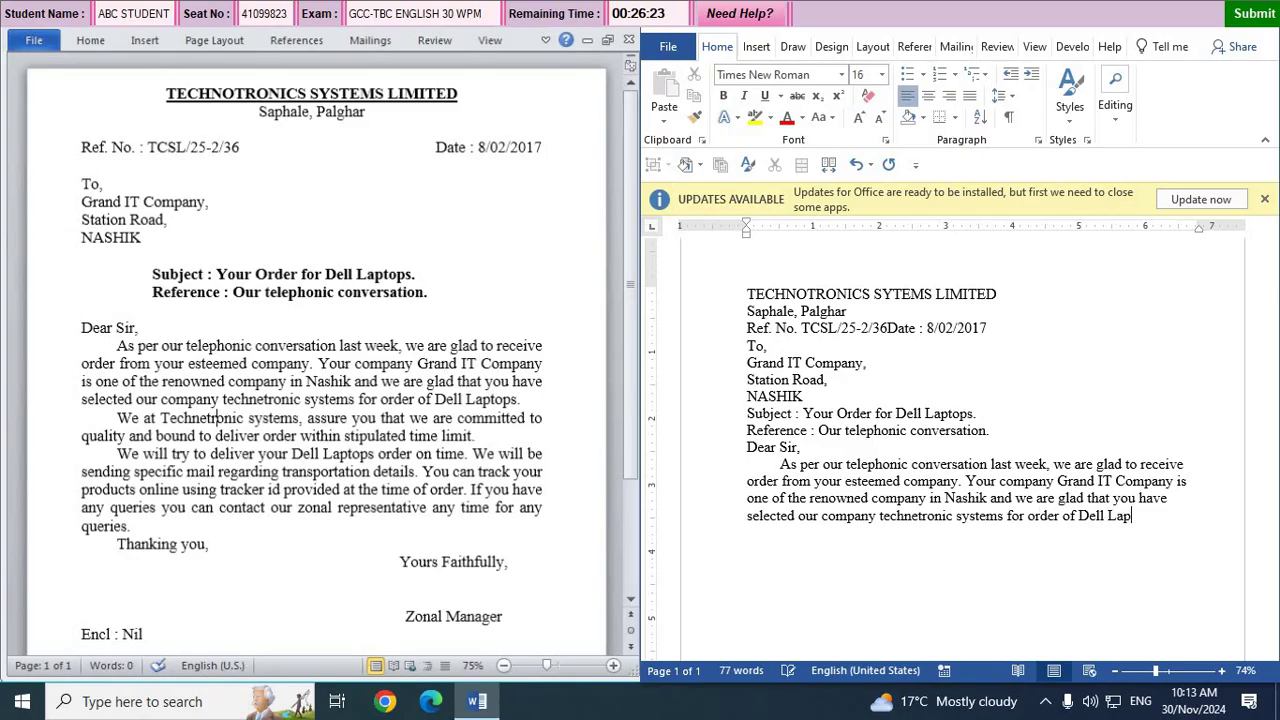
text(tops.\)
key(BackSpace)
Add the indented paragraph "We at Technetronic systems, assure you that we are committed to quality and bound to deliver order within stipulated time limit.".
key(Return)
key(Tab)
text(We at Technetr)
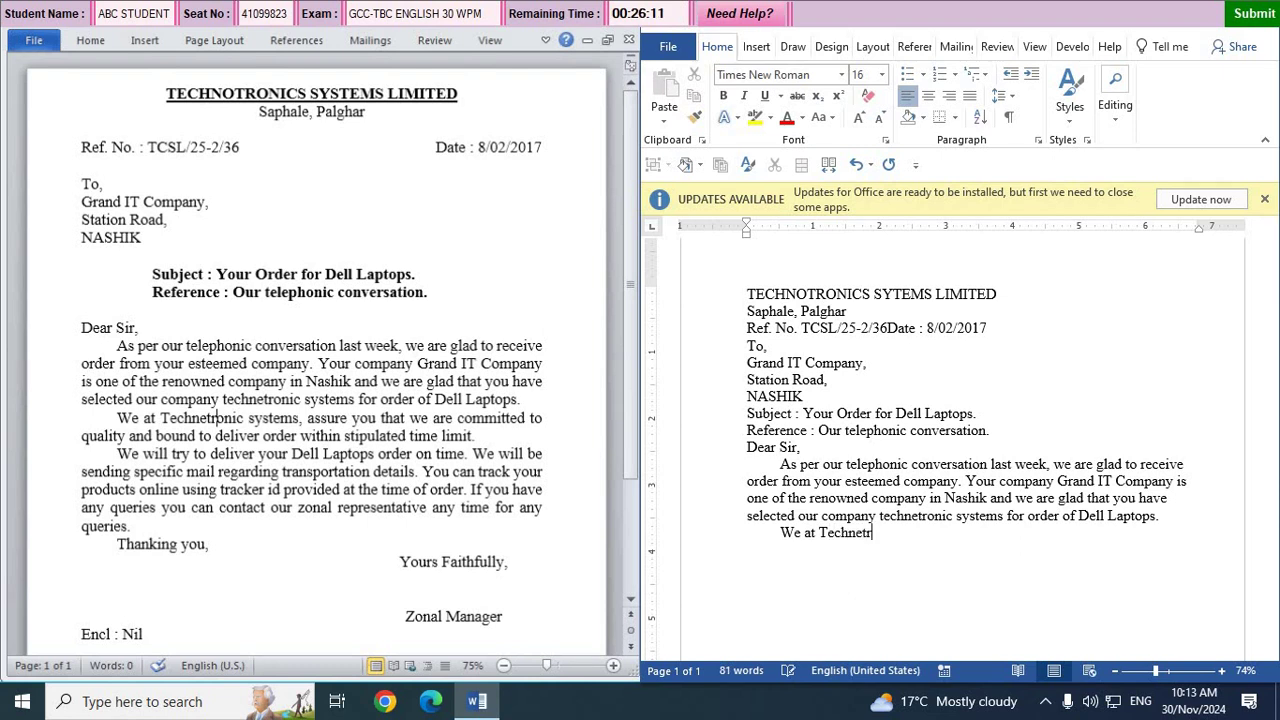
text(onic systems, assure you )
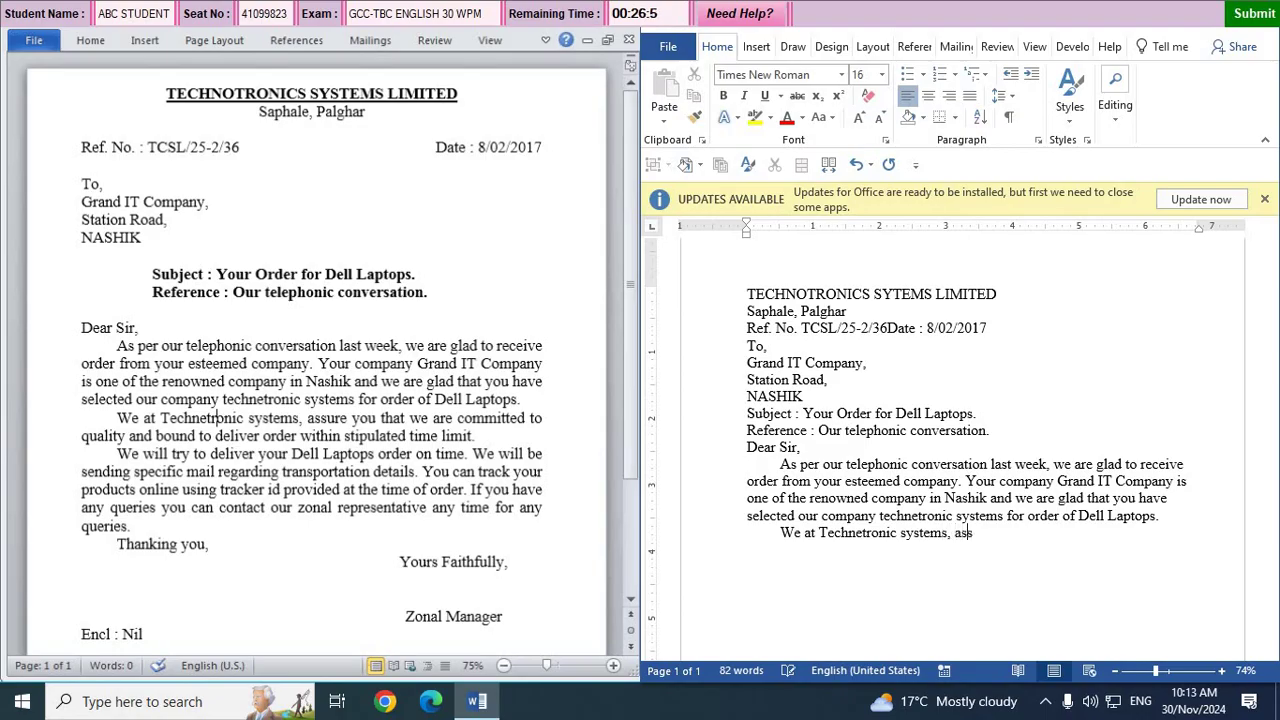
text(that we are co)
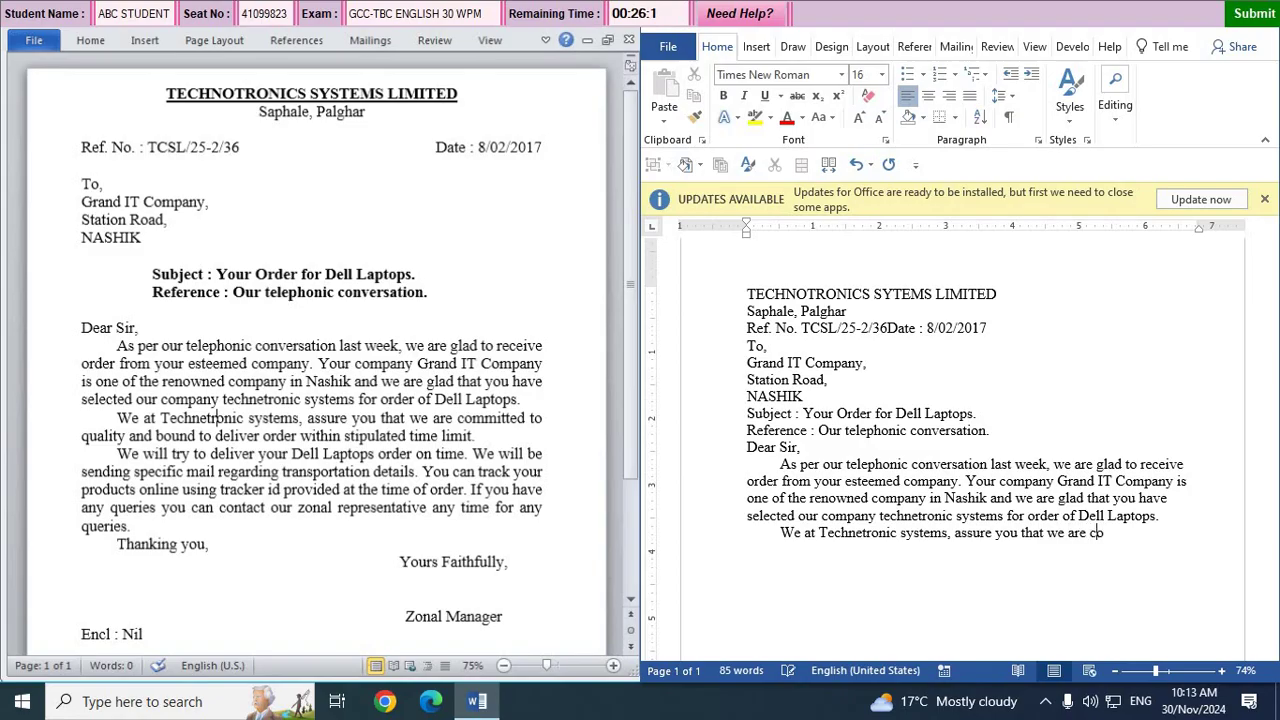
text(mmitted to qual)
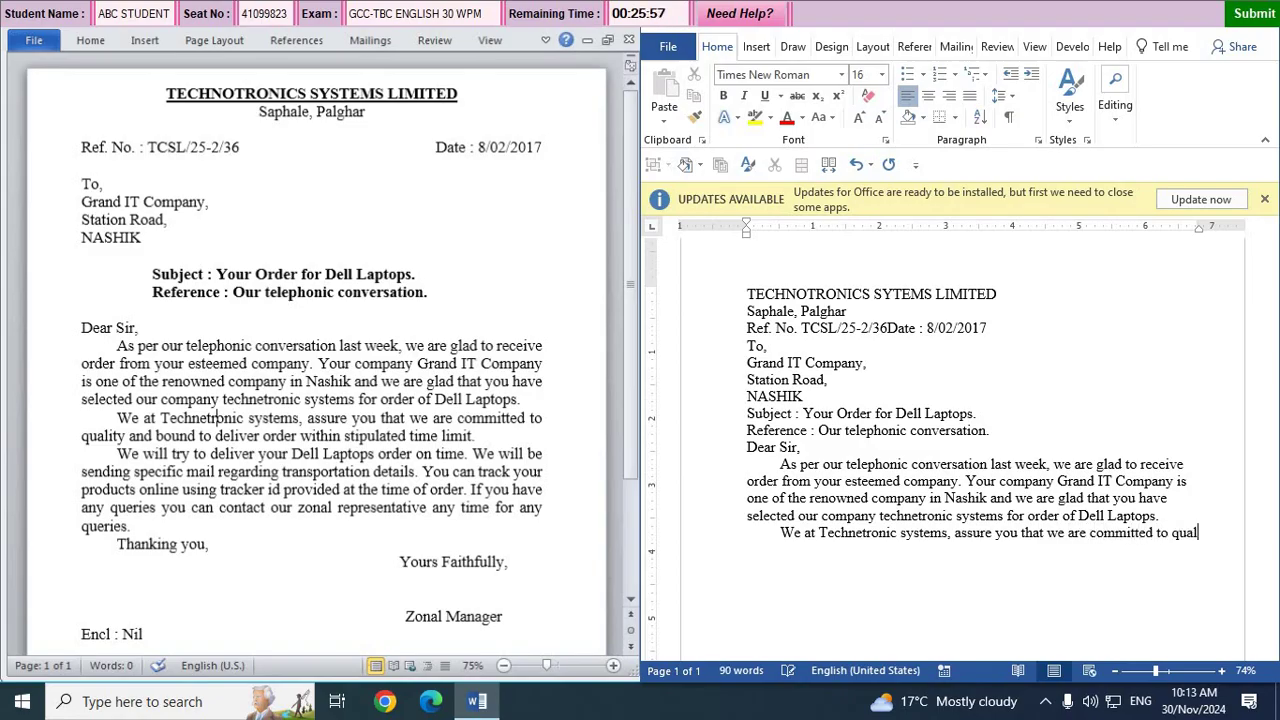
text(ity and bound t)
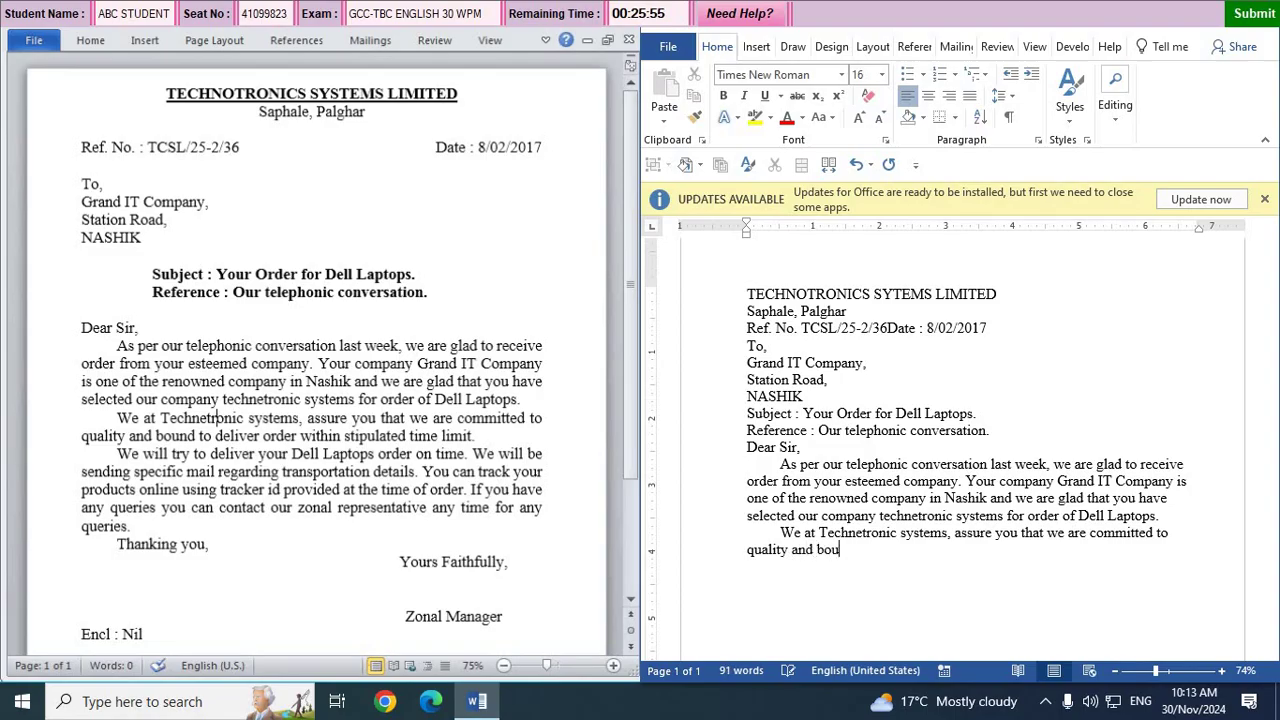
text(o deliver)
text(order)
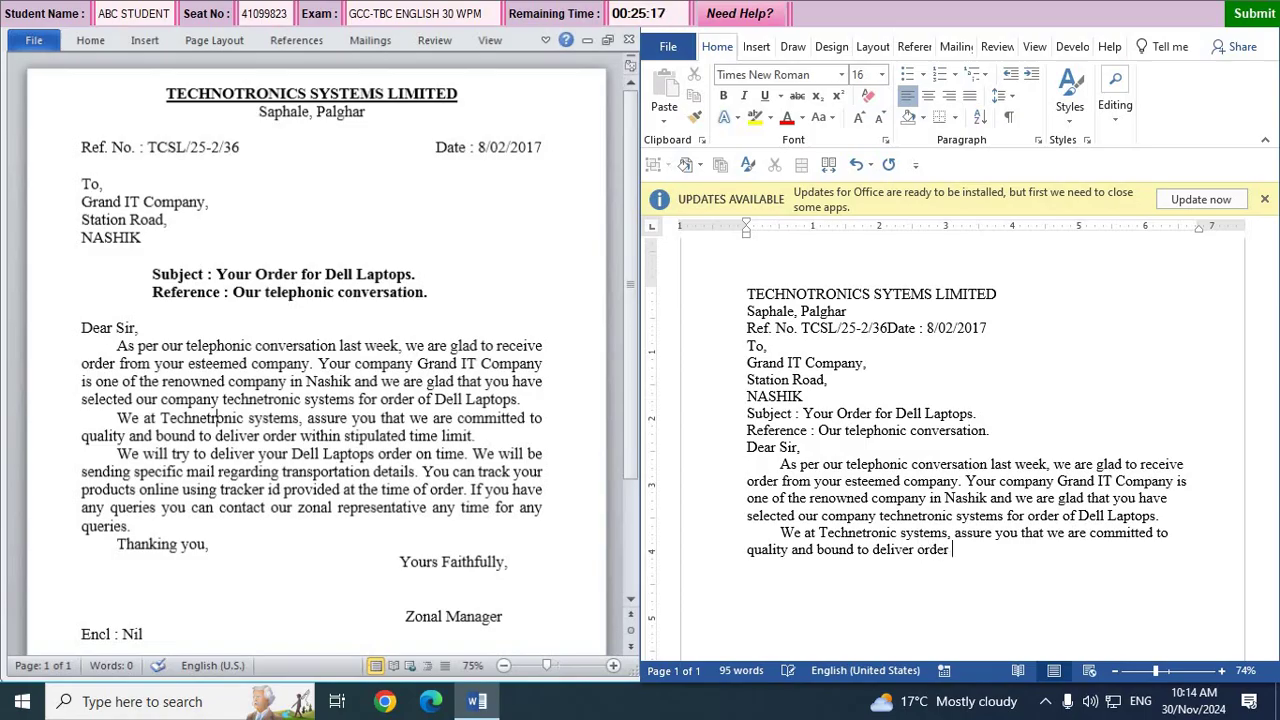
text( within stipulated)
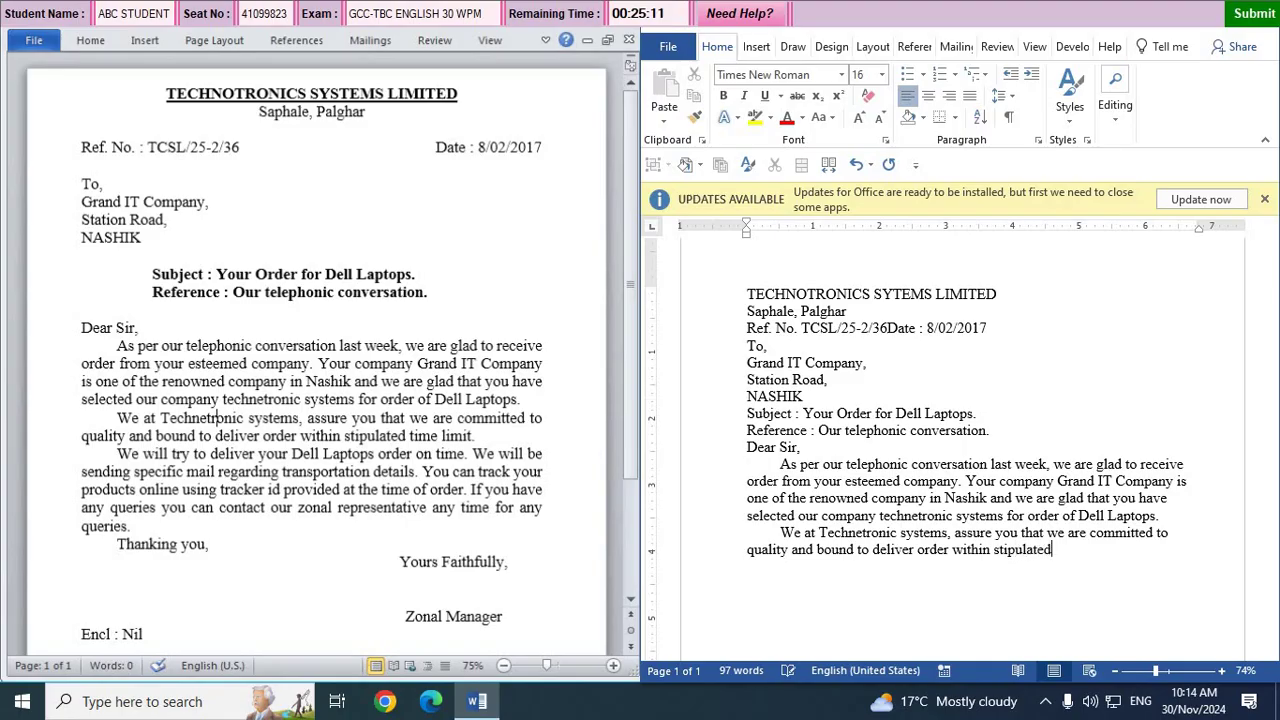
text( time lim)
text(it.)
Start an indented third paragraph with "We will try to deliver your Dell Laptops order on time.".
text(We )
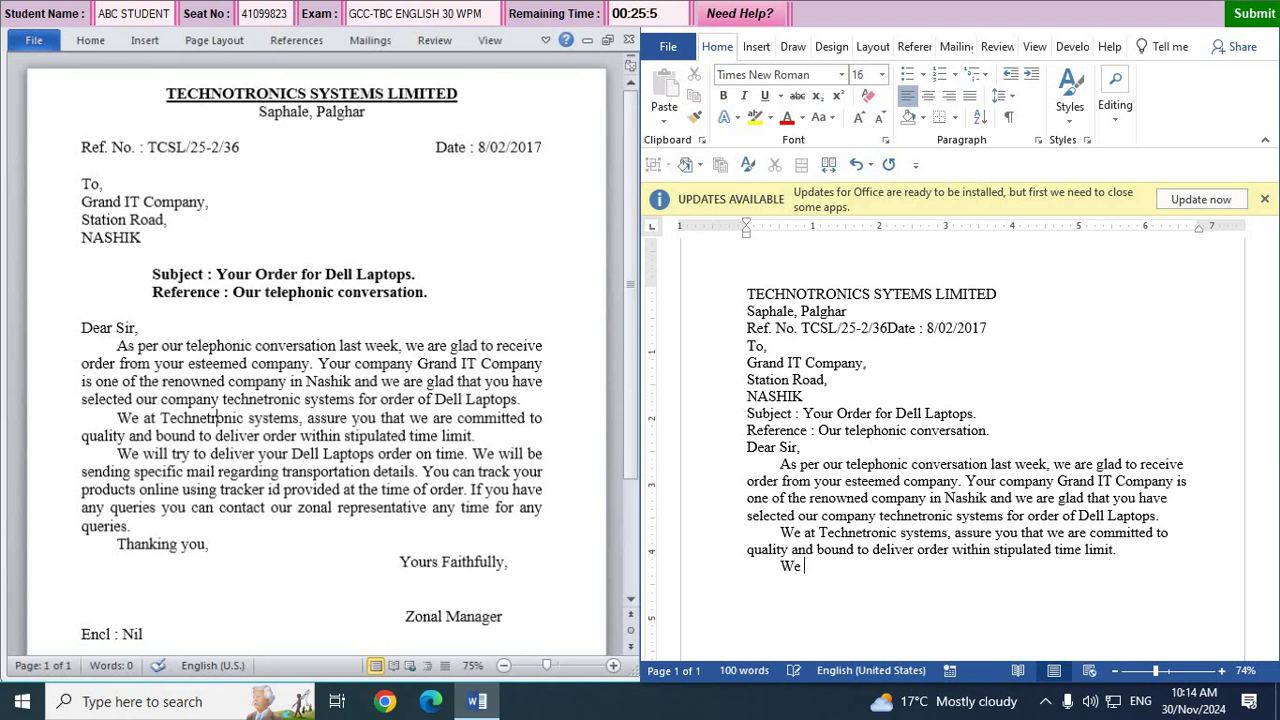
text(wil)
text(ll )
text(try)
text( to deliver)
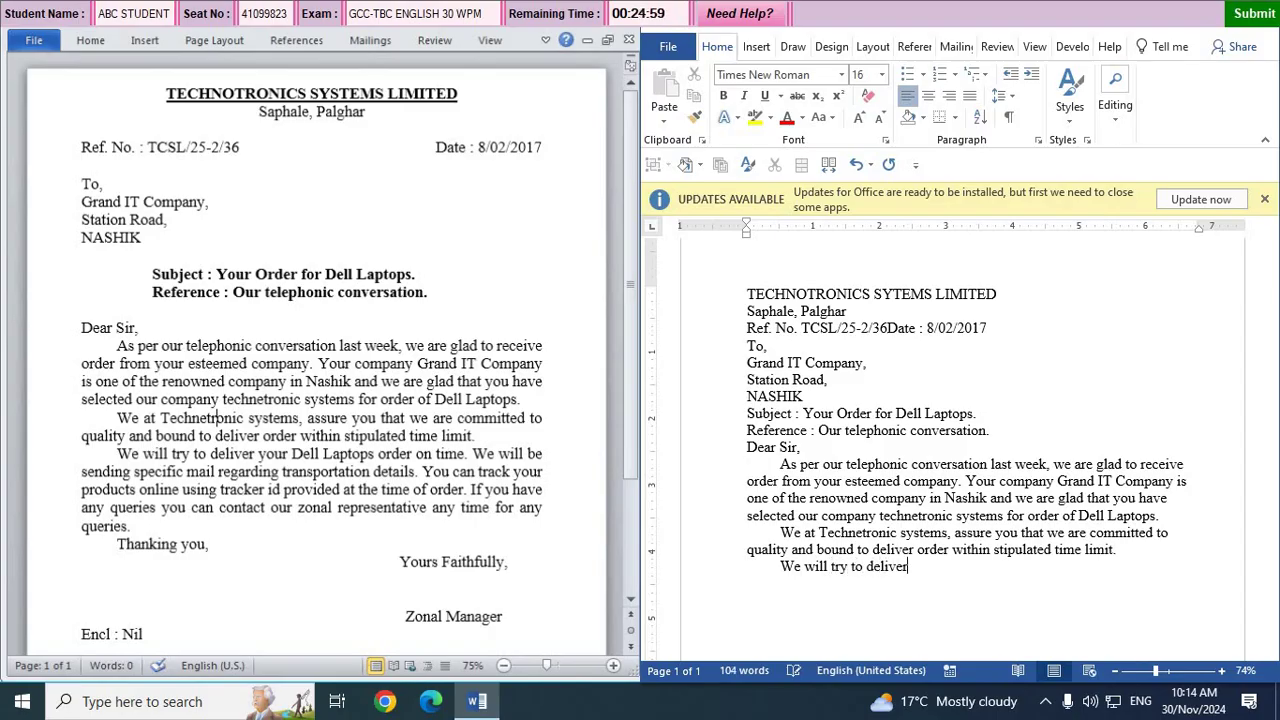
text( your Dell Laptops )
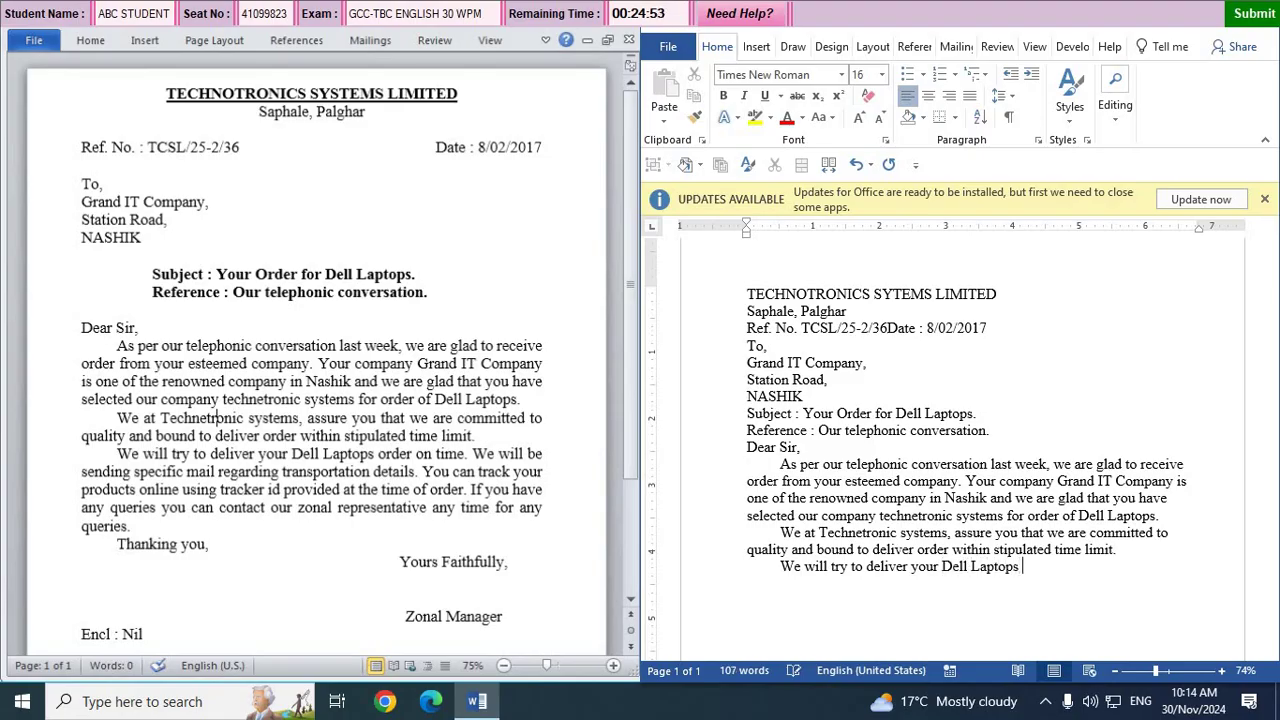
text(order on time. We w)
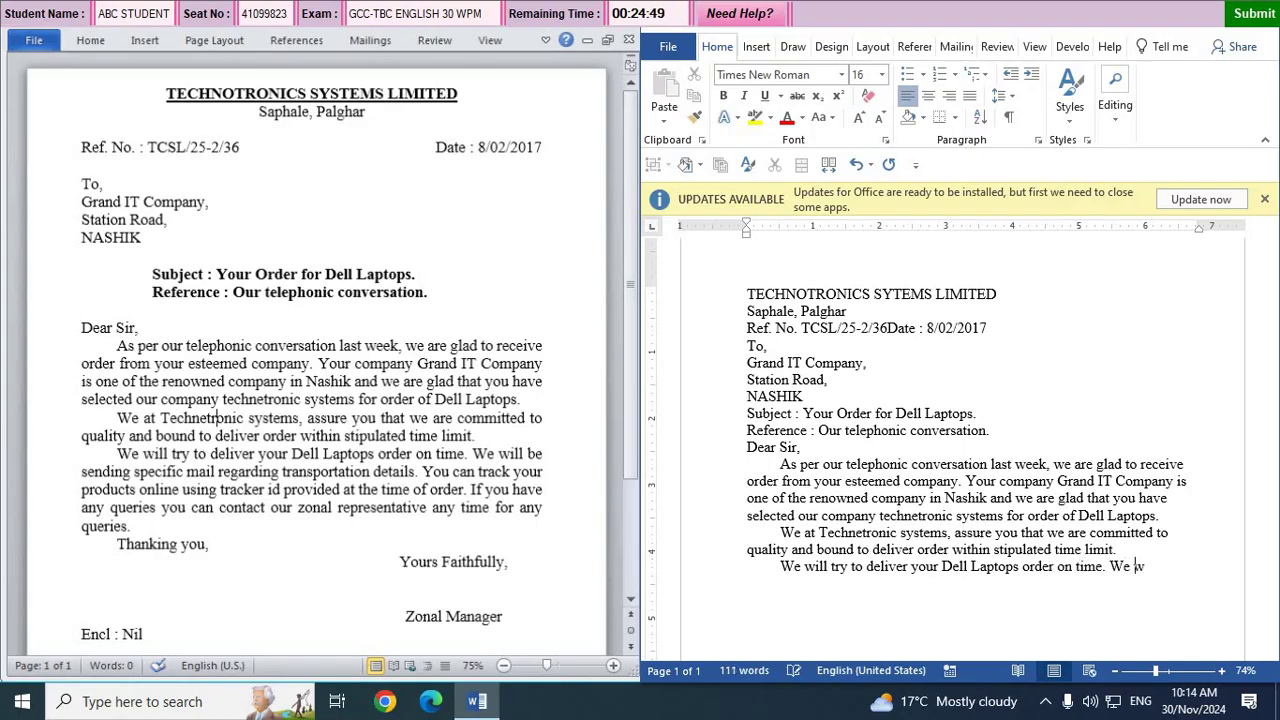
Continue the third paragraph with "We will be sending specific mail regarding transportation".
text(ill be si)
text(nding spe)
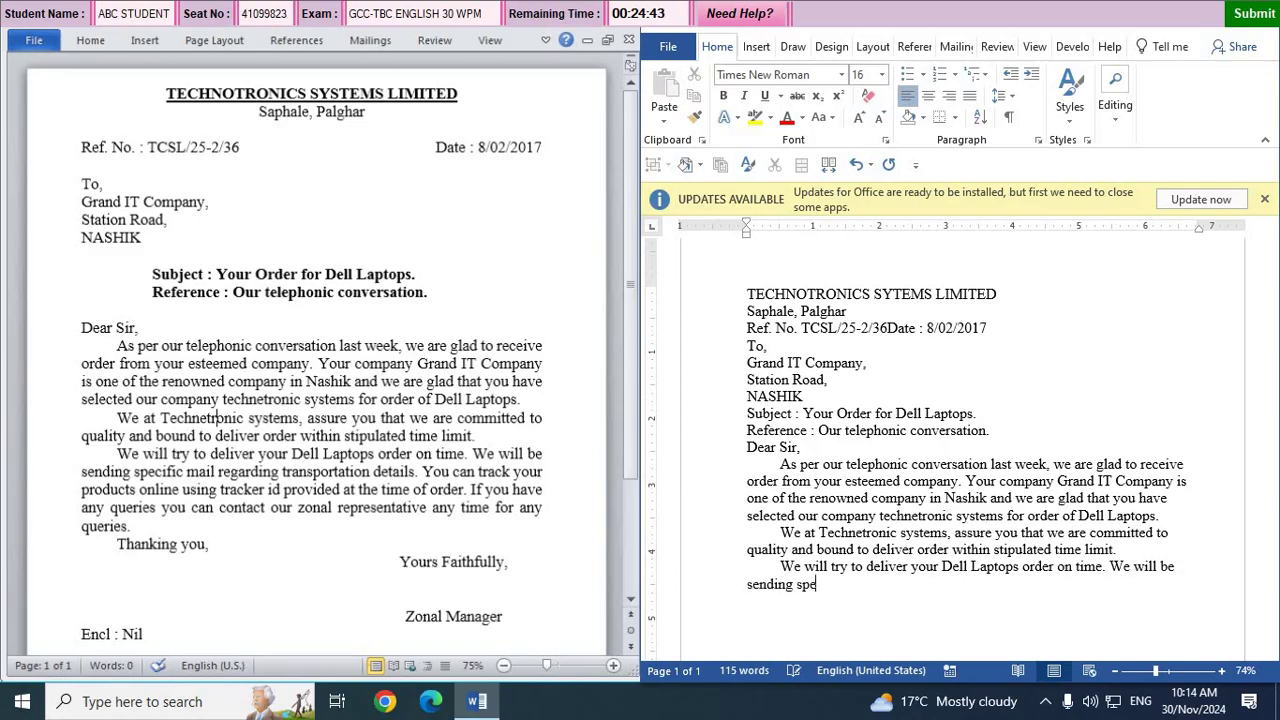
text(cific mail regarding)
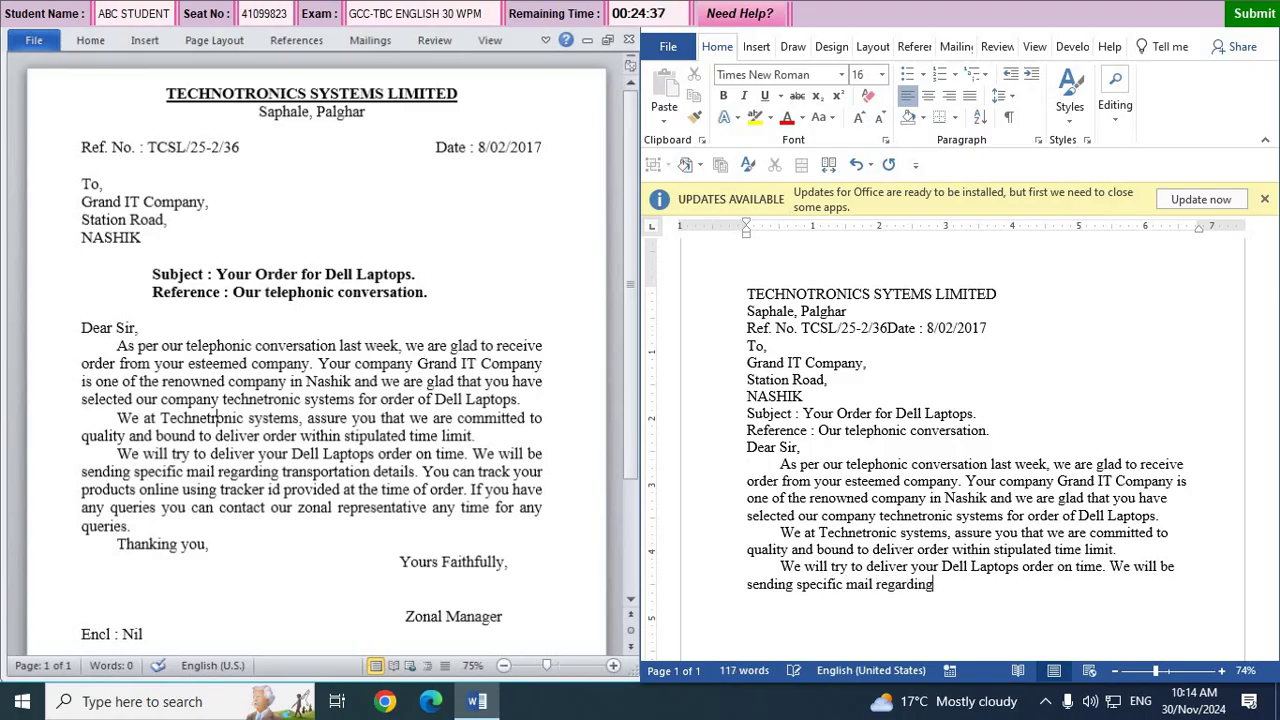
text( transportation de)
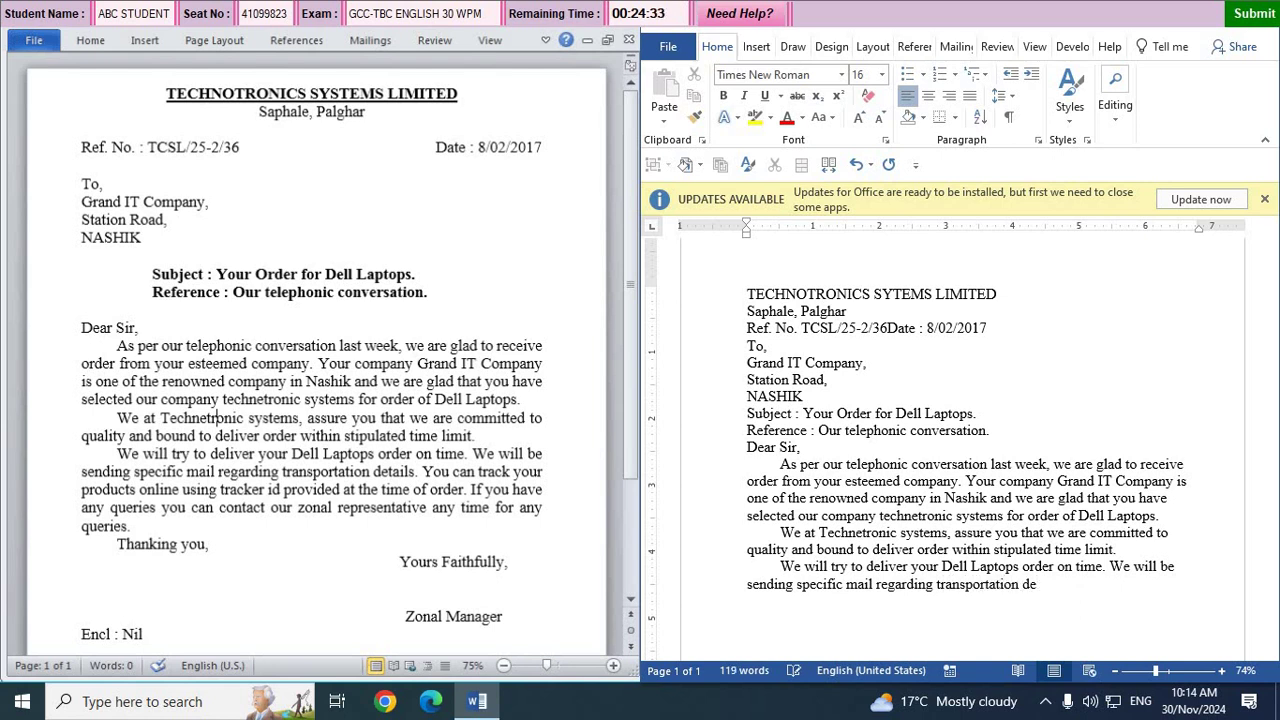
Continue the third paragraph with "details. You can track your products online using tracker id provided at the time of order.".
text(tails. You can track ylour)
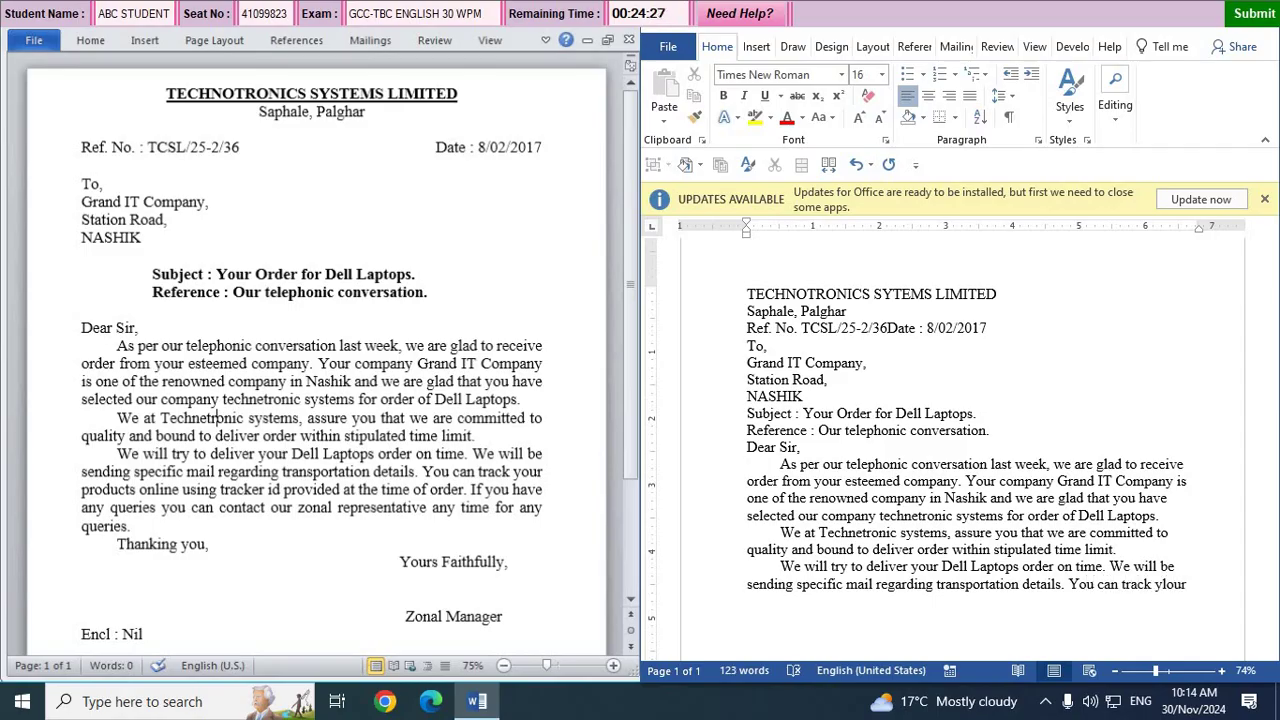
key(BackSpace)
key(BackSpace)
key(BackSpace)
key(BackSpace)
key(BackSpace)
text(your)
text( produc)
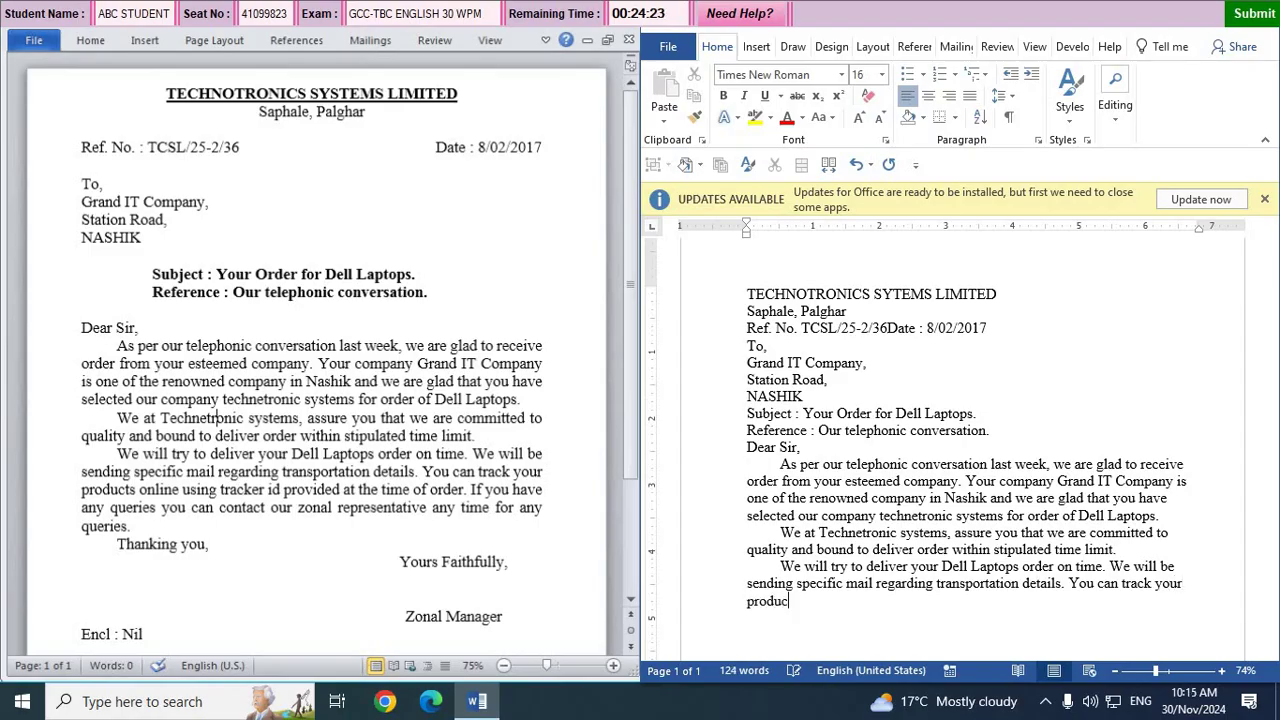
text(ts online using tra)
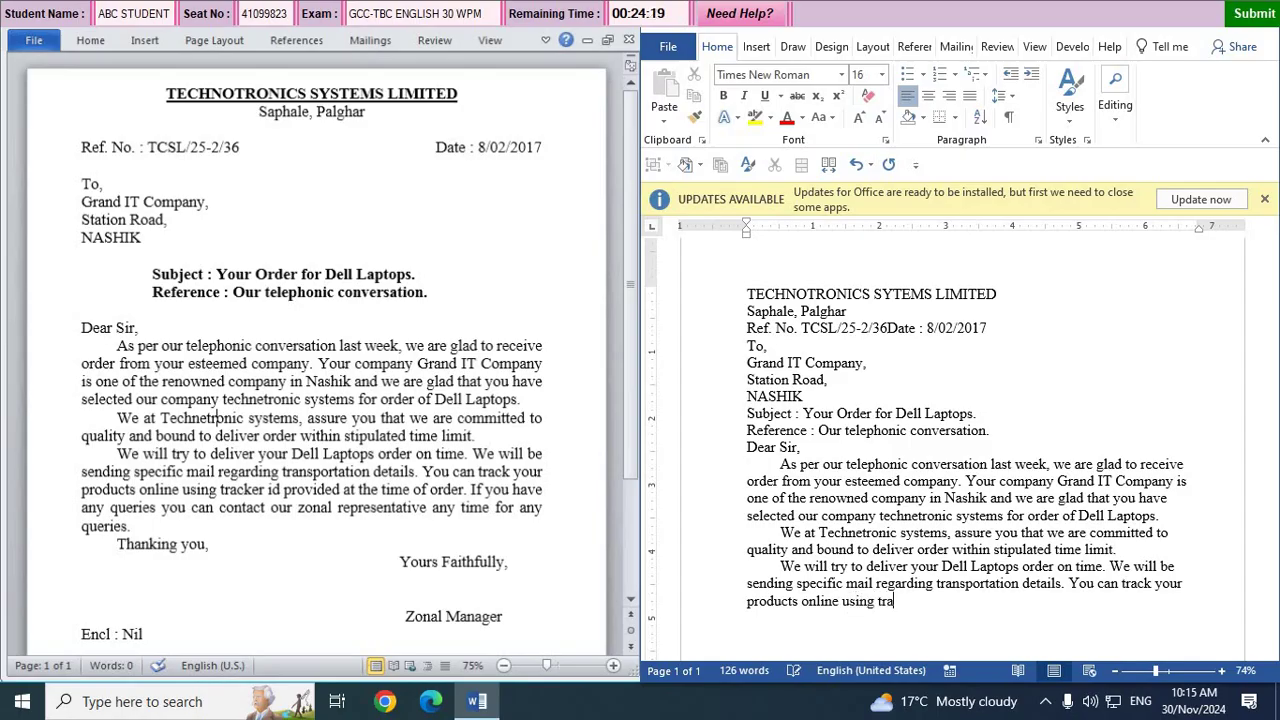
text(cker id provided at t)
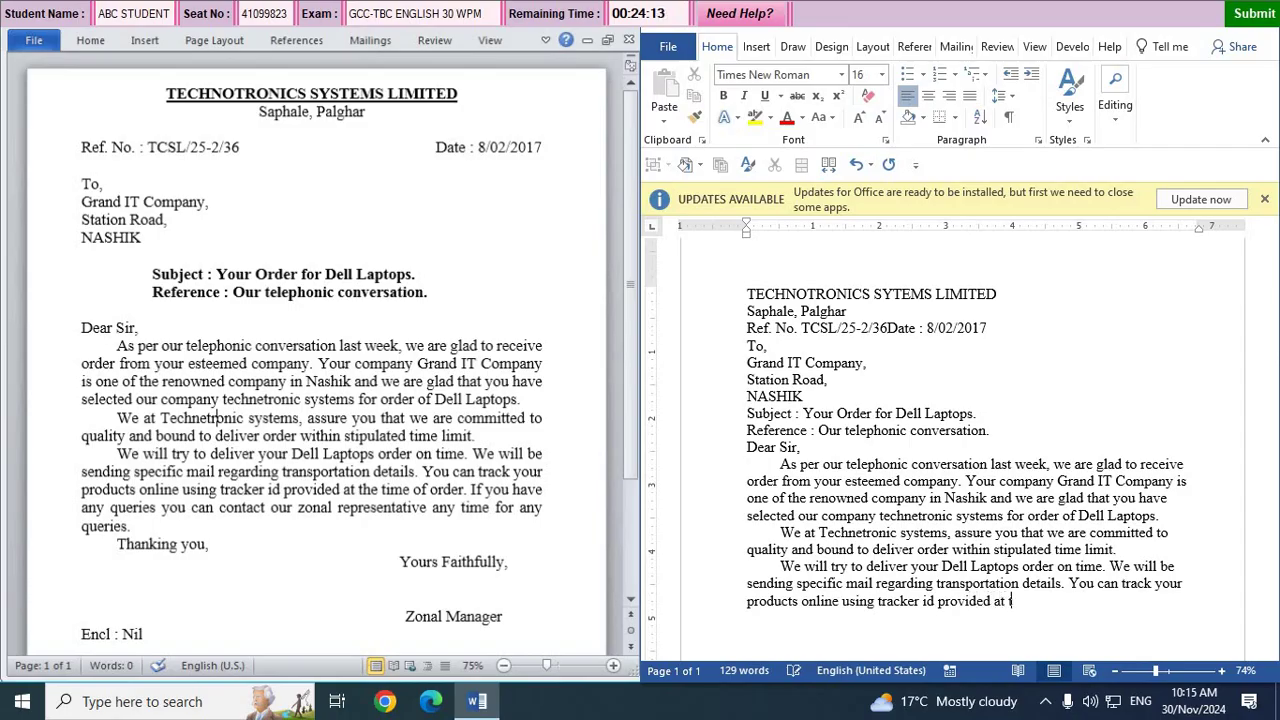
text(he time of order. I)
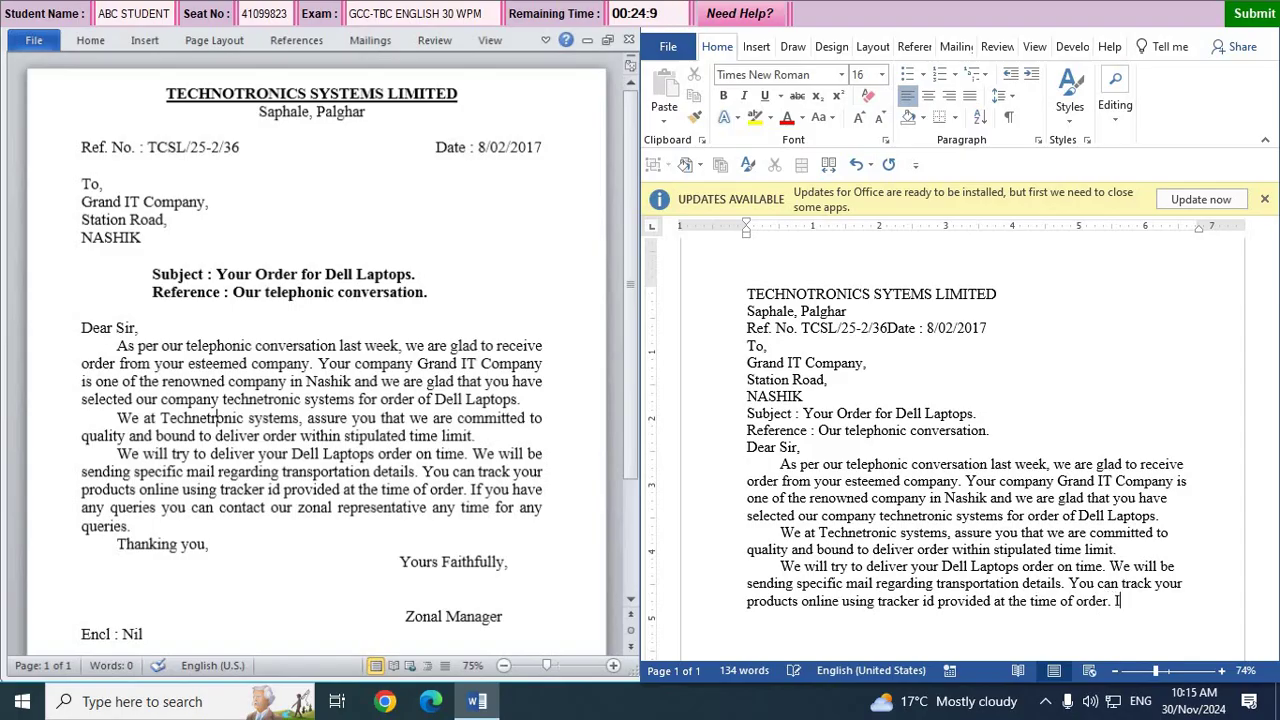
Finish the third paragraph with "If you have any queries you can contact our zonal representative any time for any queries.".
text(f you have any)
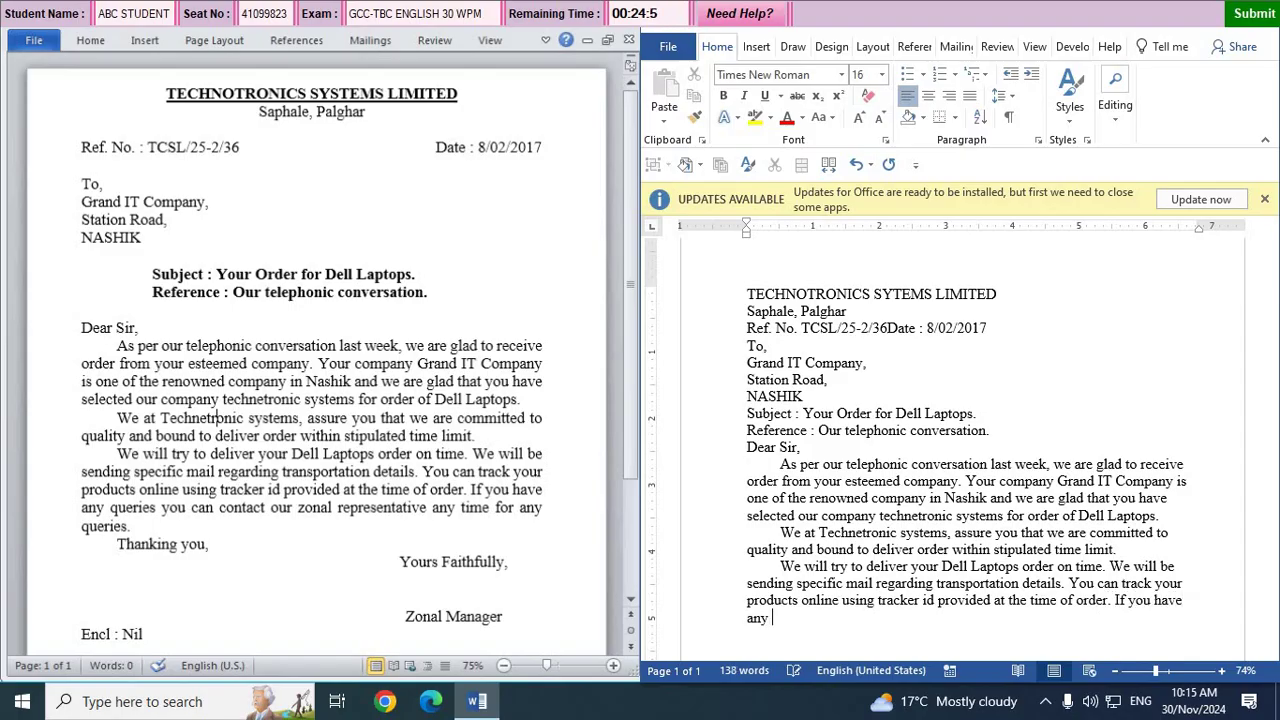
text( queries you can conta)
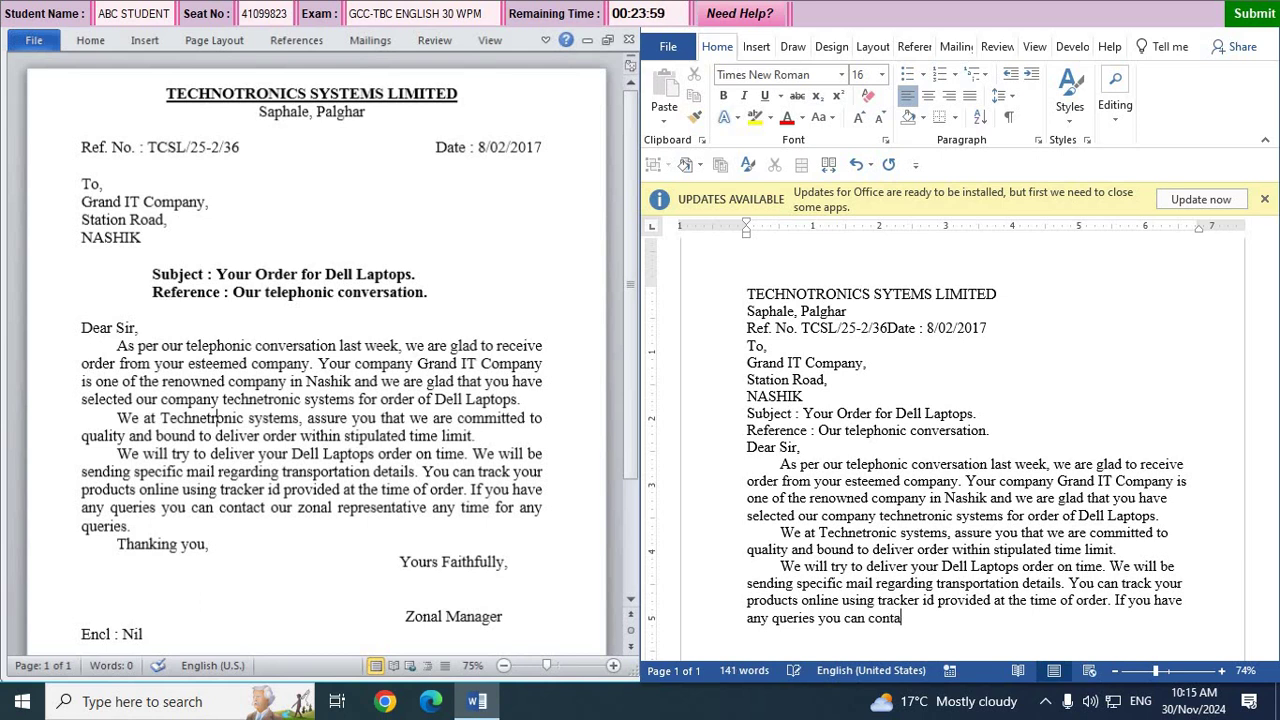
text(ct our zonal representatio)
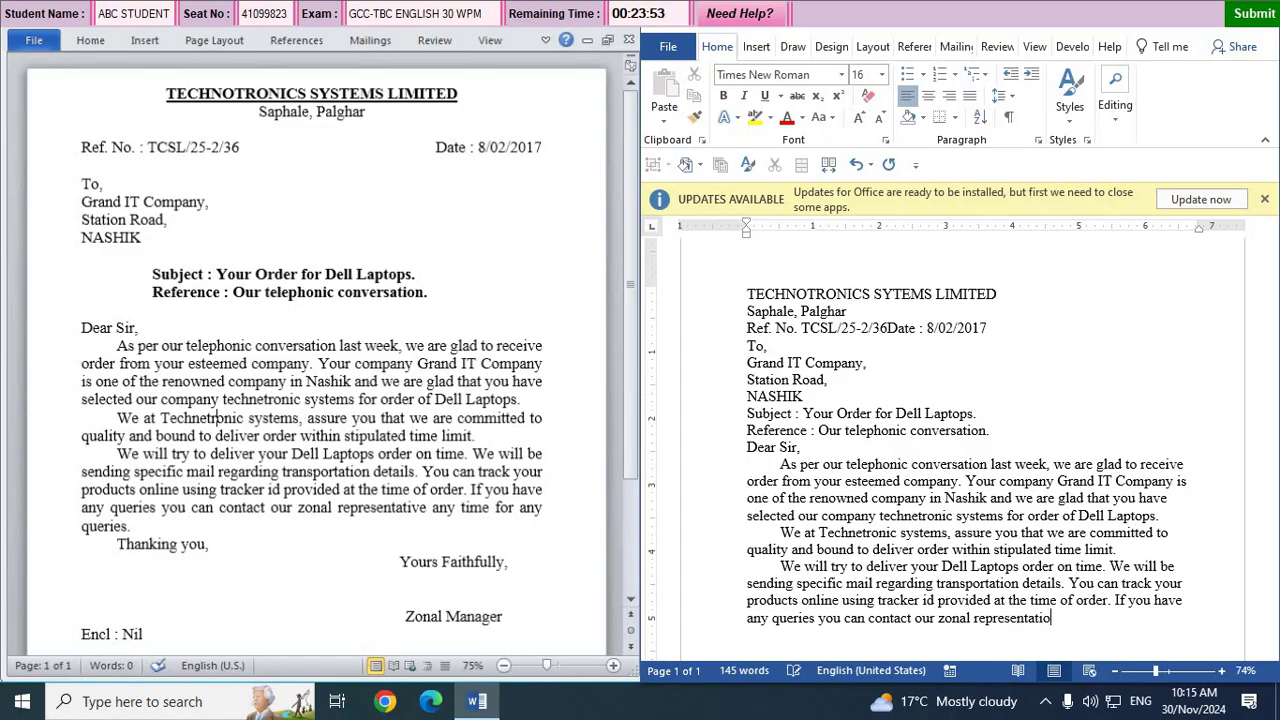
key(BackSpace)
text(ve any time for any qu)
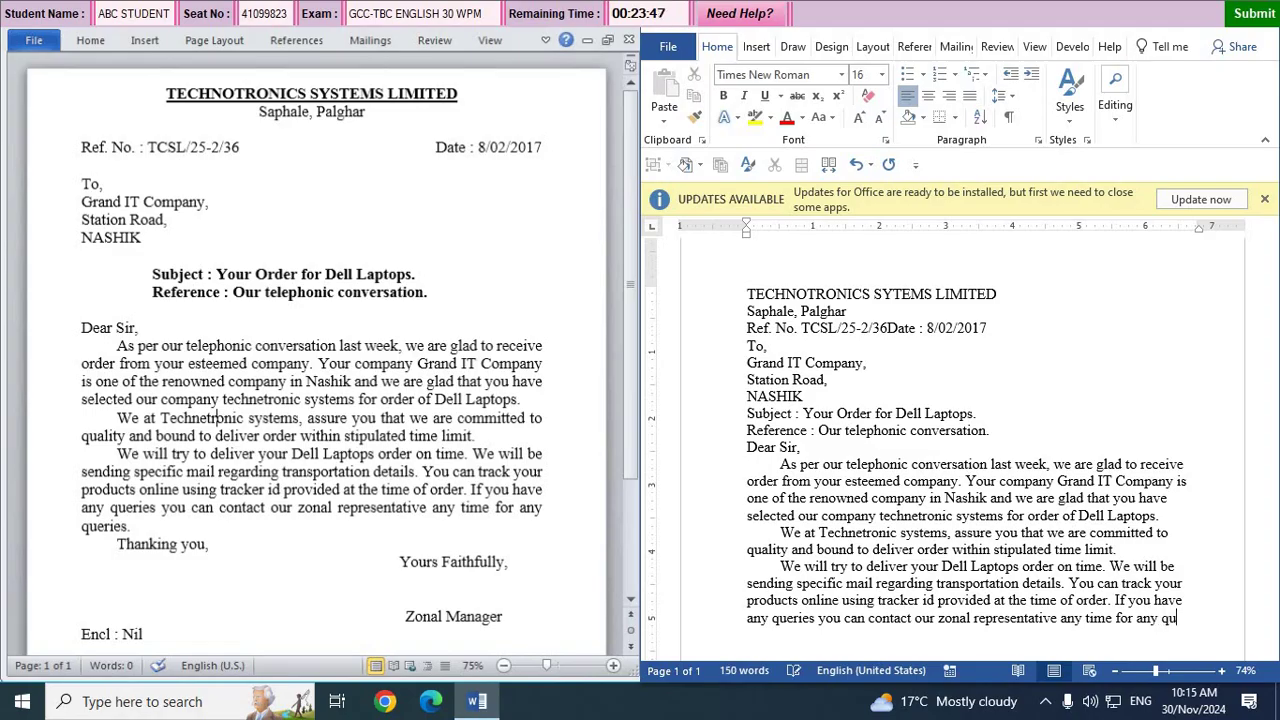
text(eries. Th)
key(BackSpace)
key(BackSpace)
key(BackSpace)
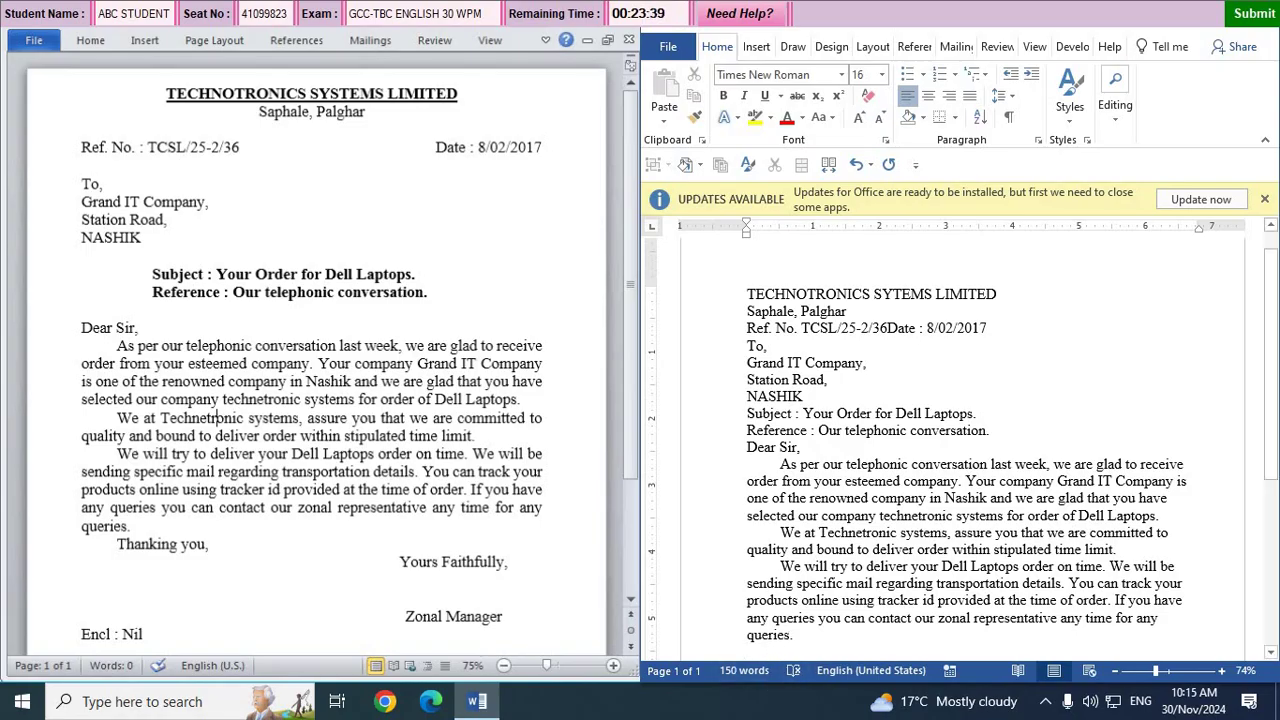
Add the indented closing line "Thanking you," below the third paragraph and start a new line.
text(Th)
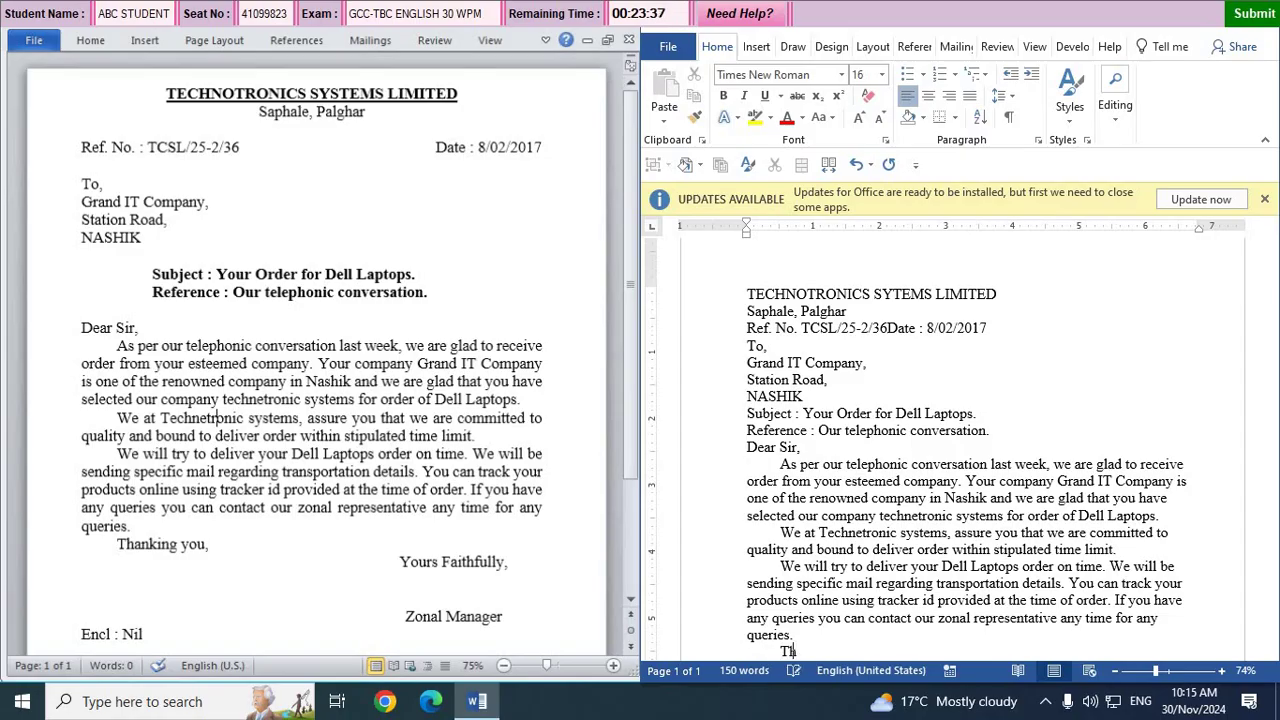
text(anki)
text(ng yo)
text(ui)
key(BackSpace)
text(,)
key(Return)
Add the sign-off "Yours Faithfully," with "Zonal Manager" on the line below it.
text(You)
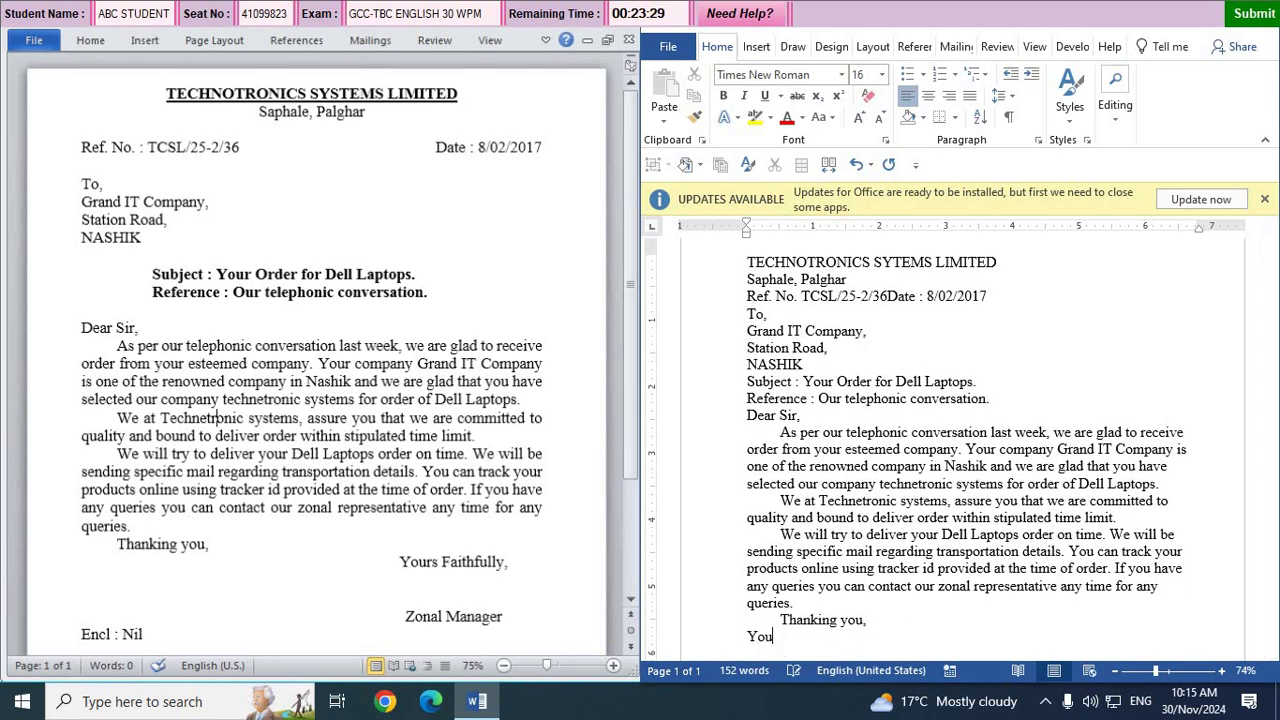
text(rs FiaithfullyZon)
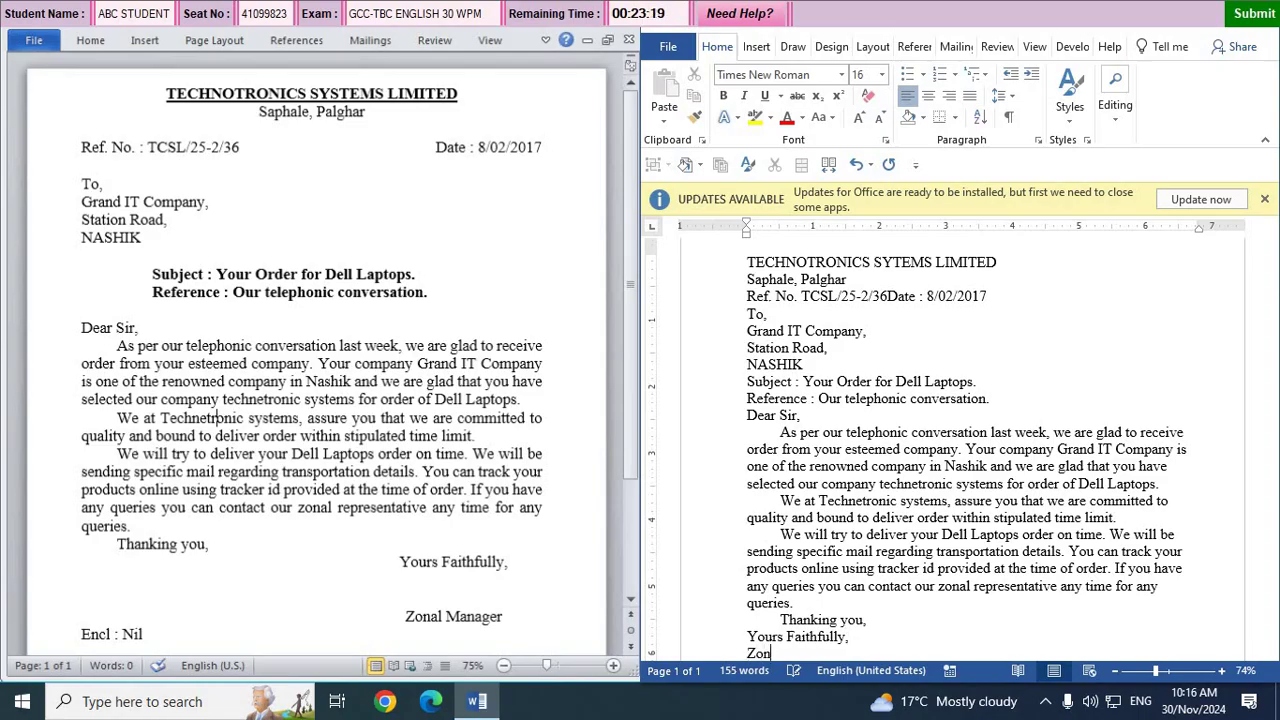
text(al Manager)
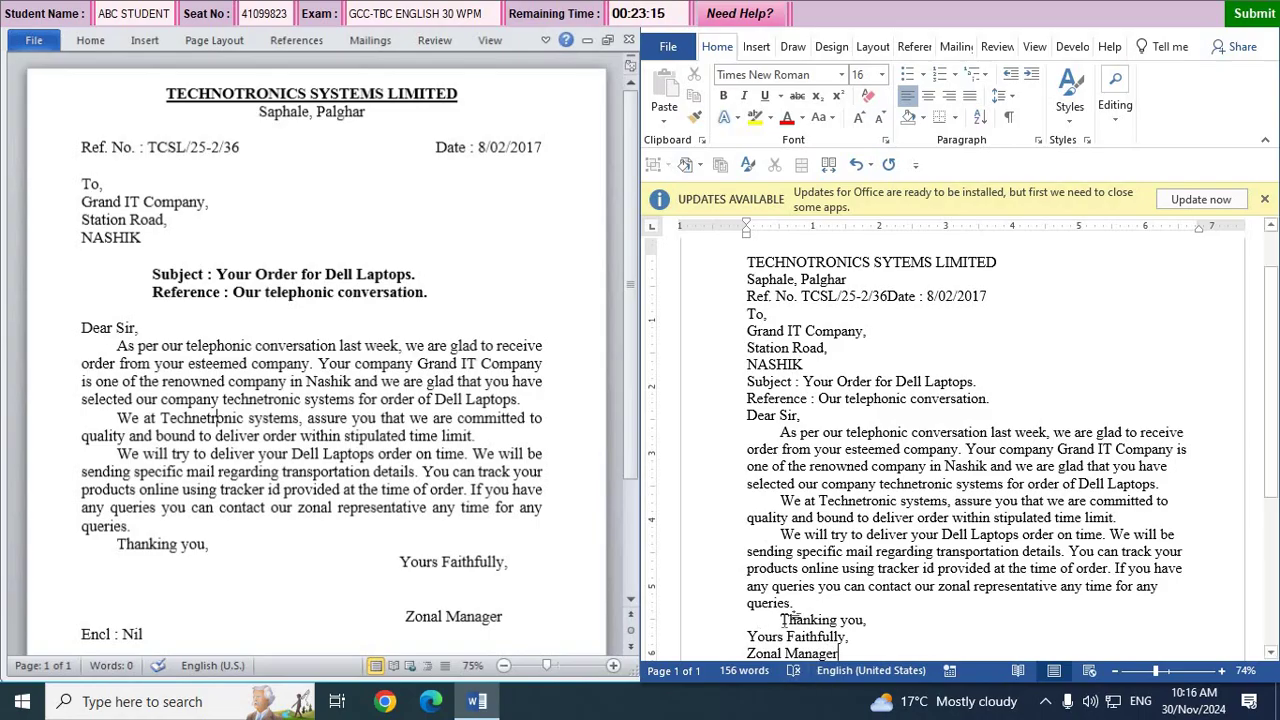
Add the line "Encl. Nil" below "Zonal Manager" at the end of the letter.
scroll(786, 619, down, 2)
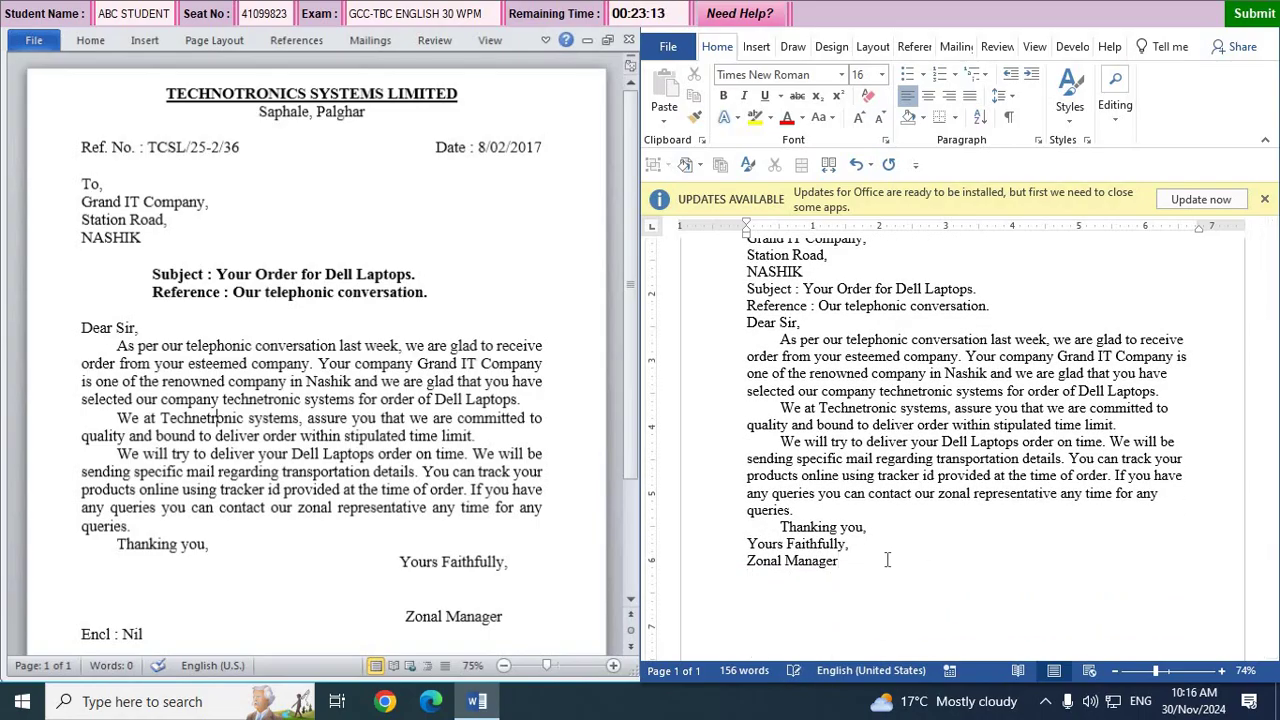
key(Return)
text(Encl. Nil)
scroll(880, 617, down, 1)
scroll(845, 615, up, 4)
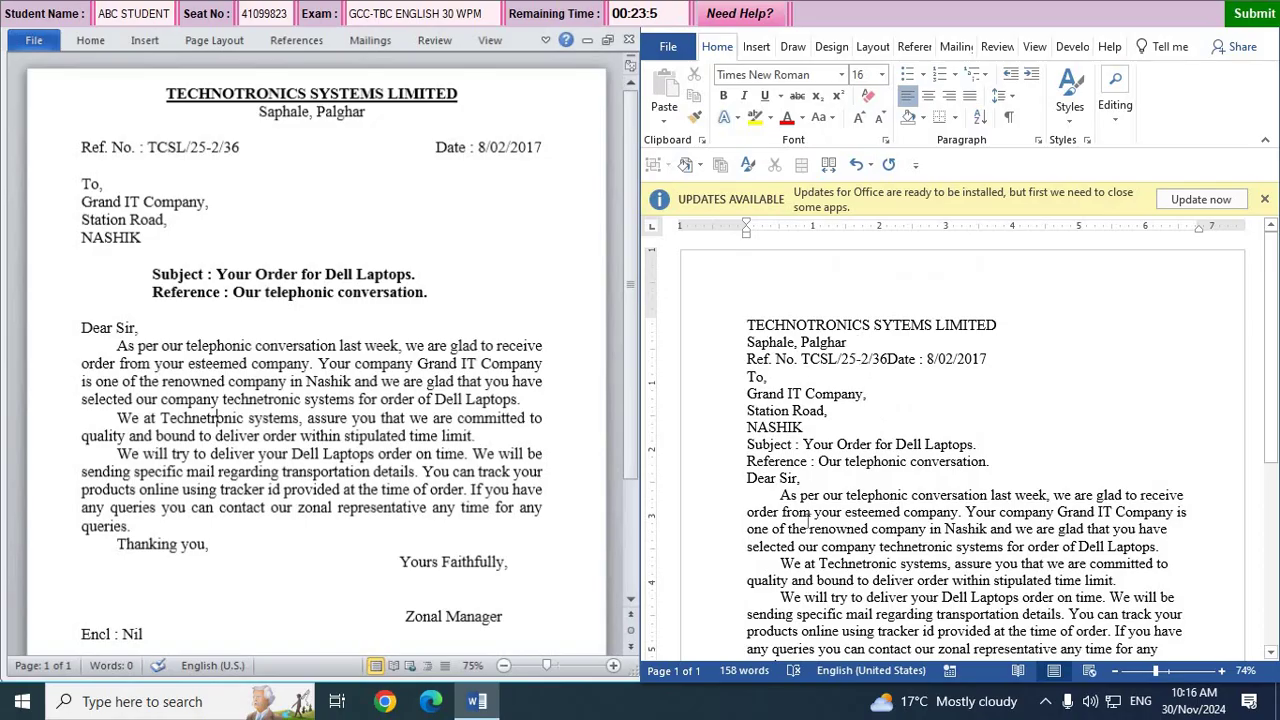
Make the company name line at the head of the letter bold and underlined.
scroll(890, 545, down, 1)
scroll(761, 333, up, 1)
drag(812, 318, 994, 324)
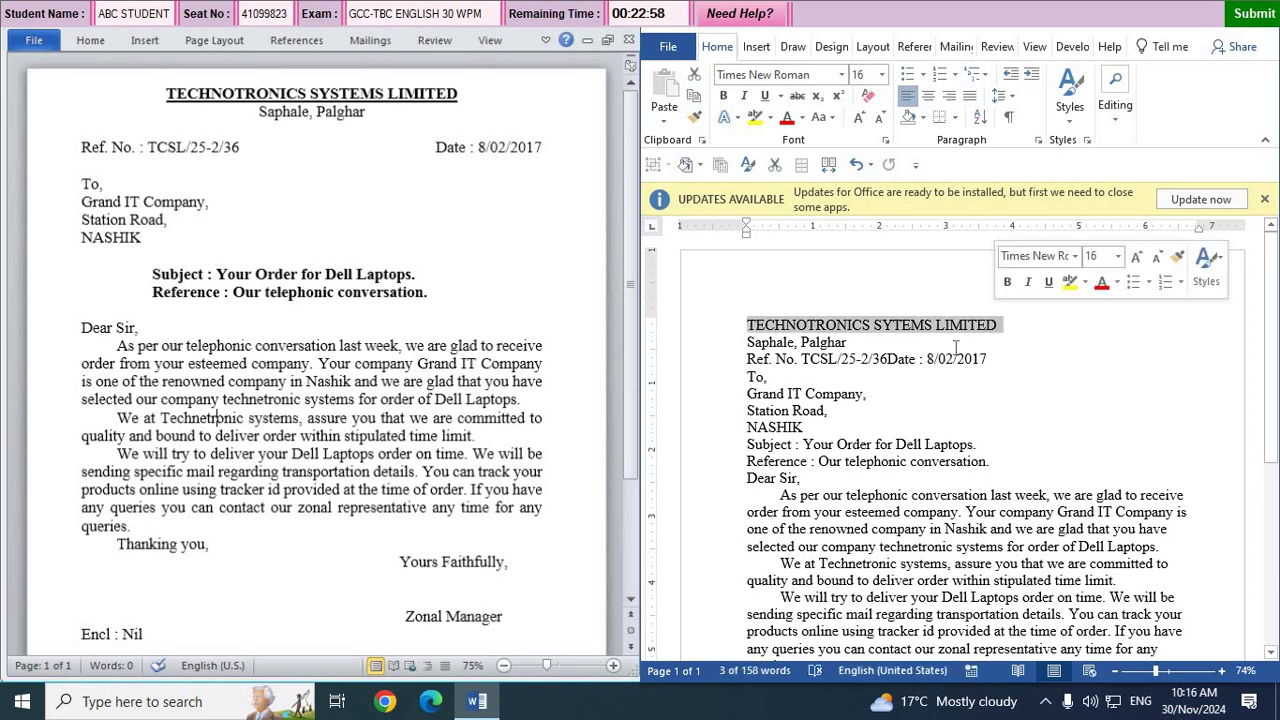
click(723, 95)
click(764, 95)
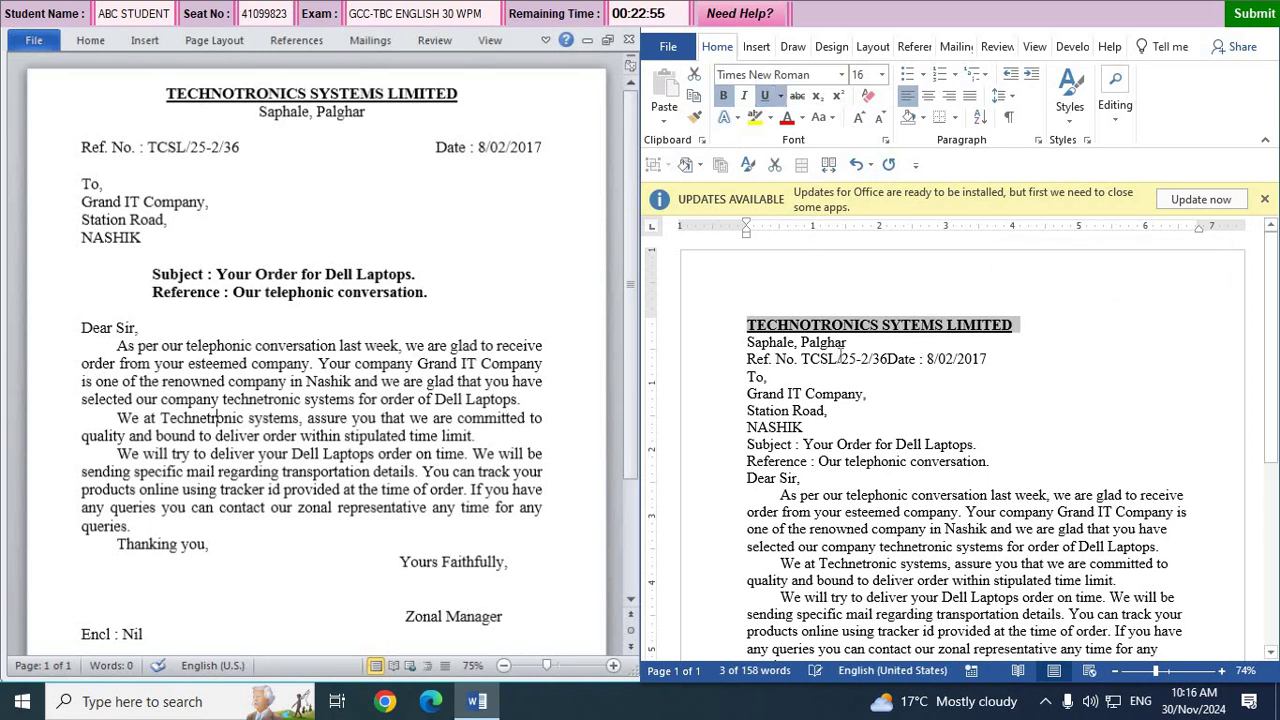
click(852, 345)
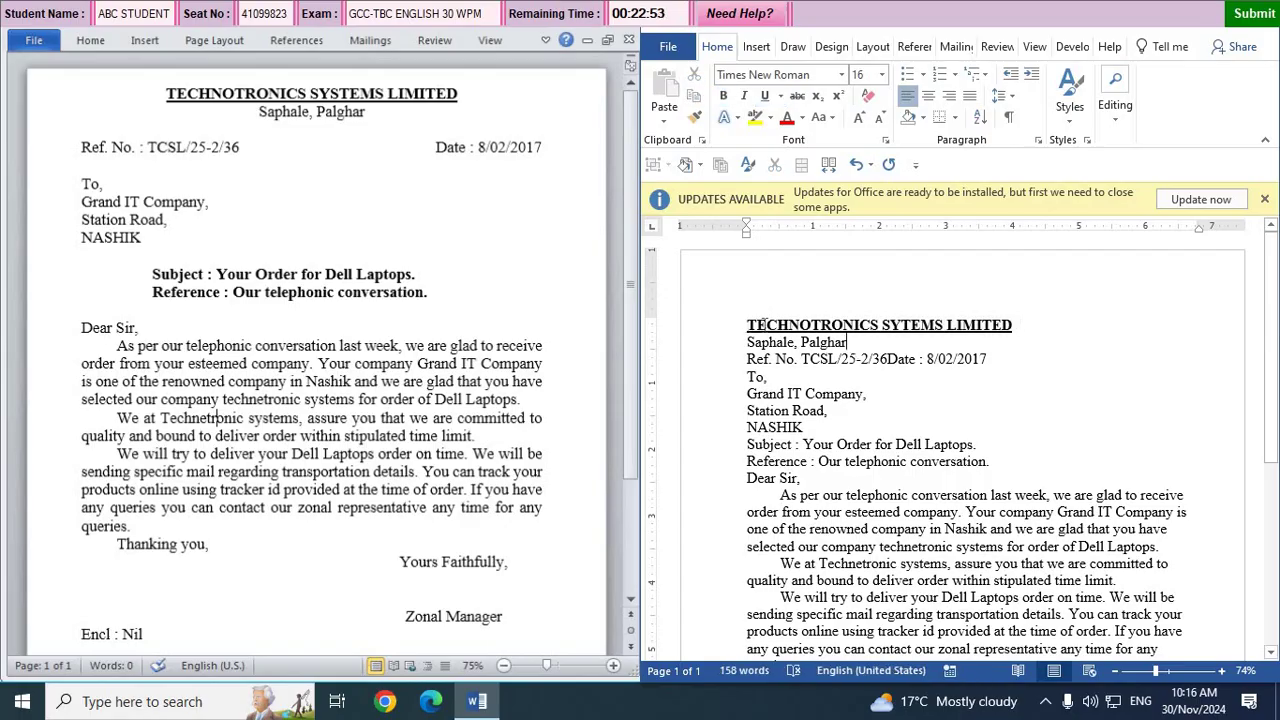
Centre the company name and "Saphale, Palghar" lines and insert a blank line below them.
drag(762, 325, 855, 343)
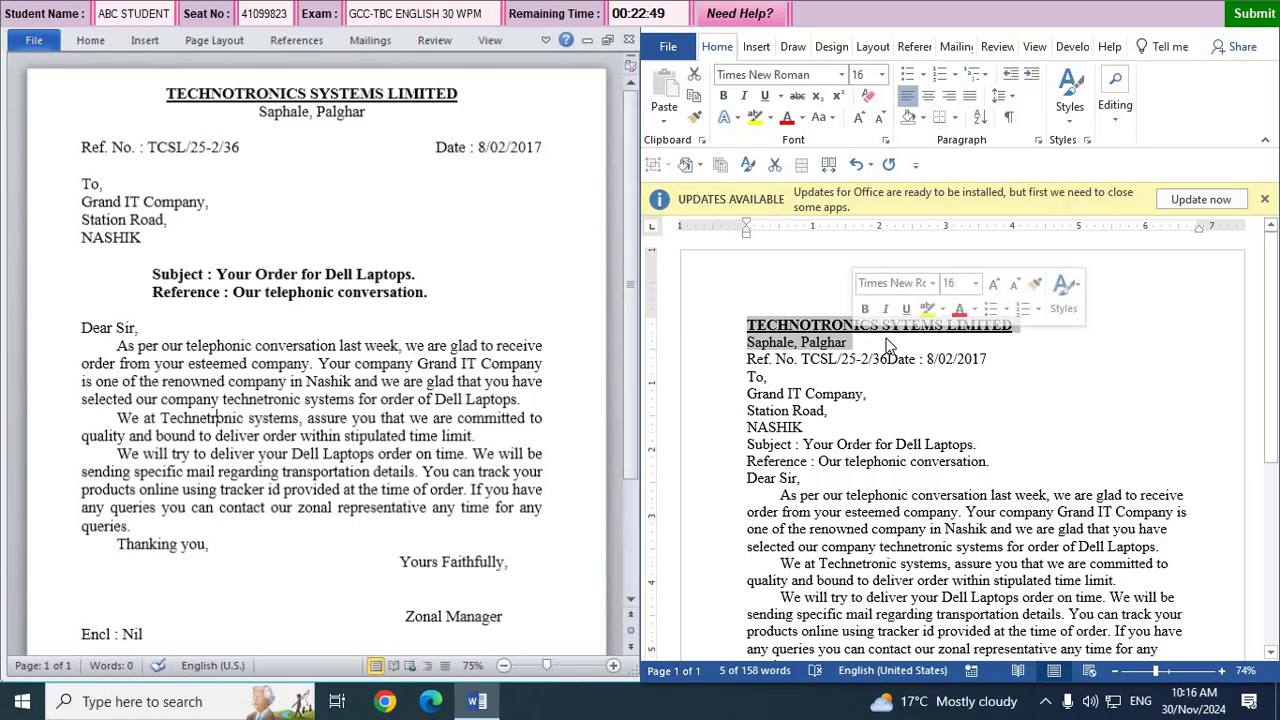
click(928, 95)
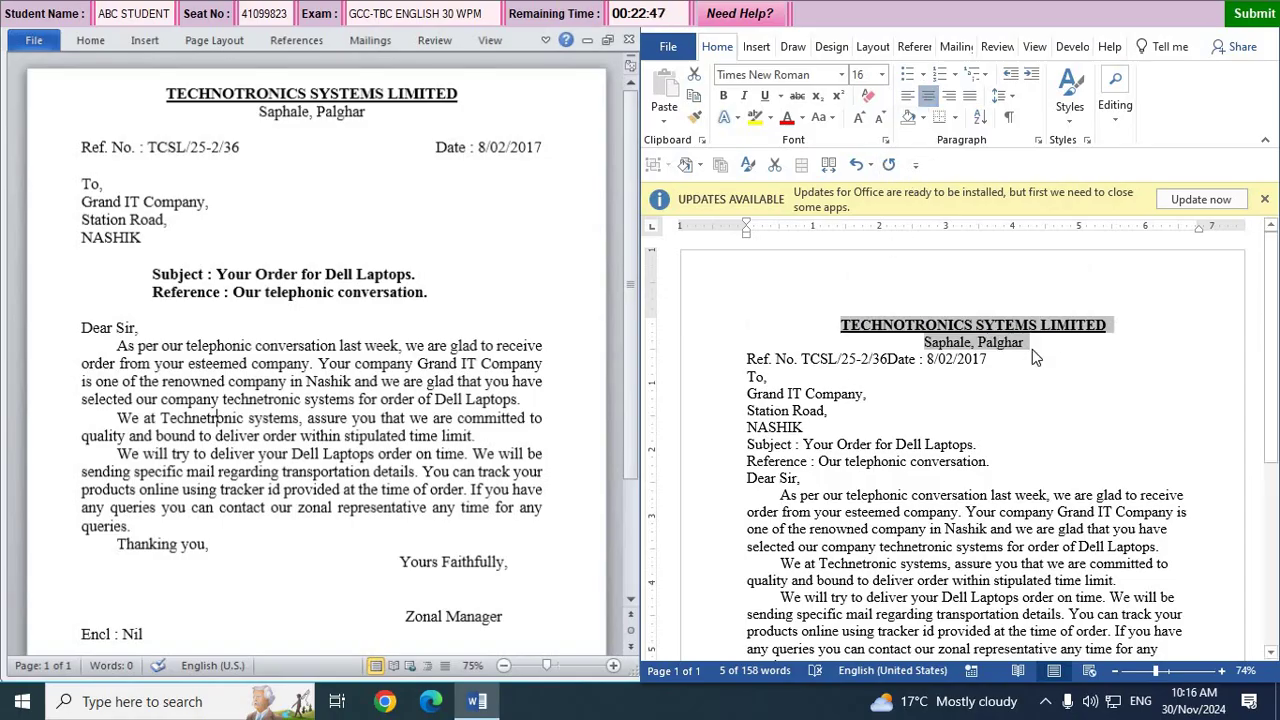
click(1032, 346)
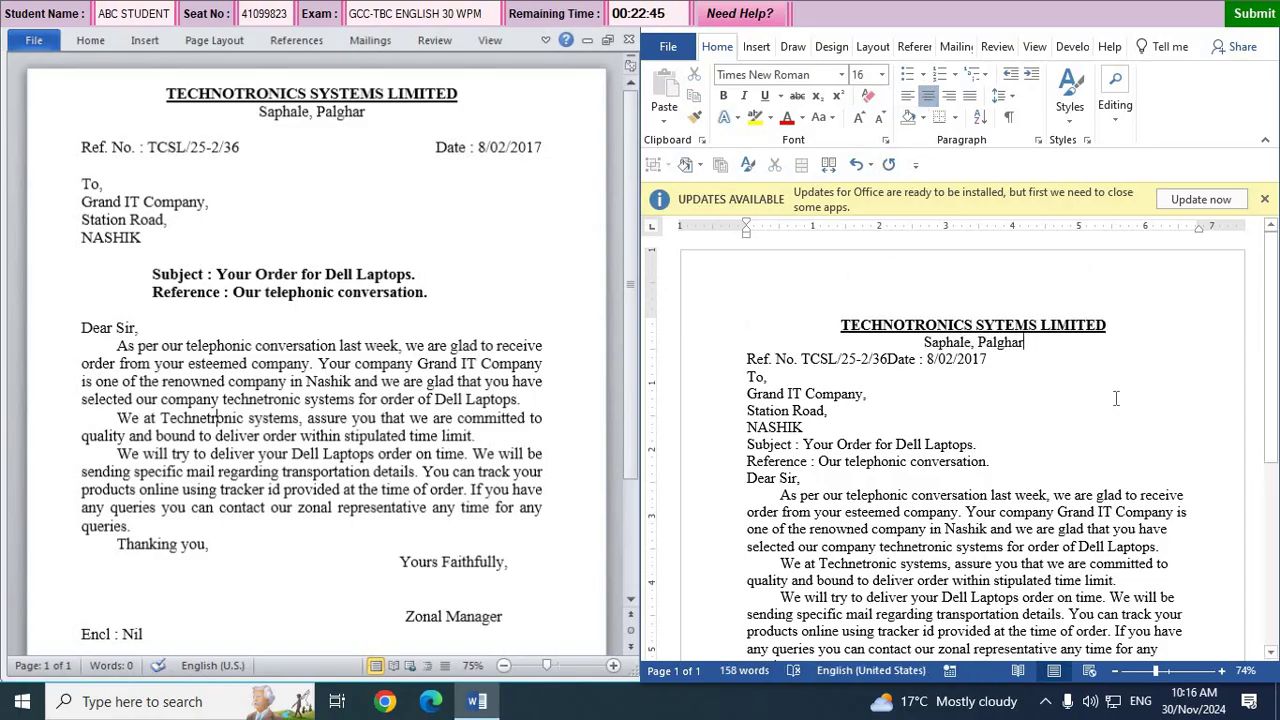
key(Return)
scroll(851, 410, down, 1)
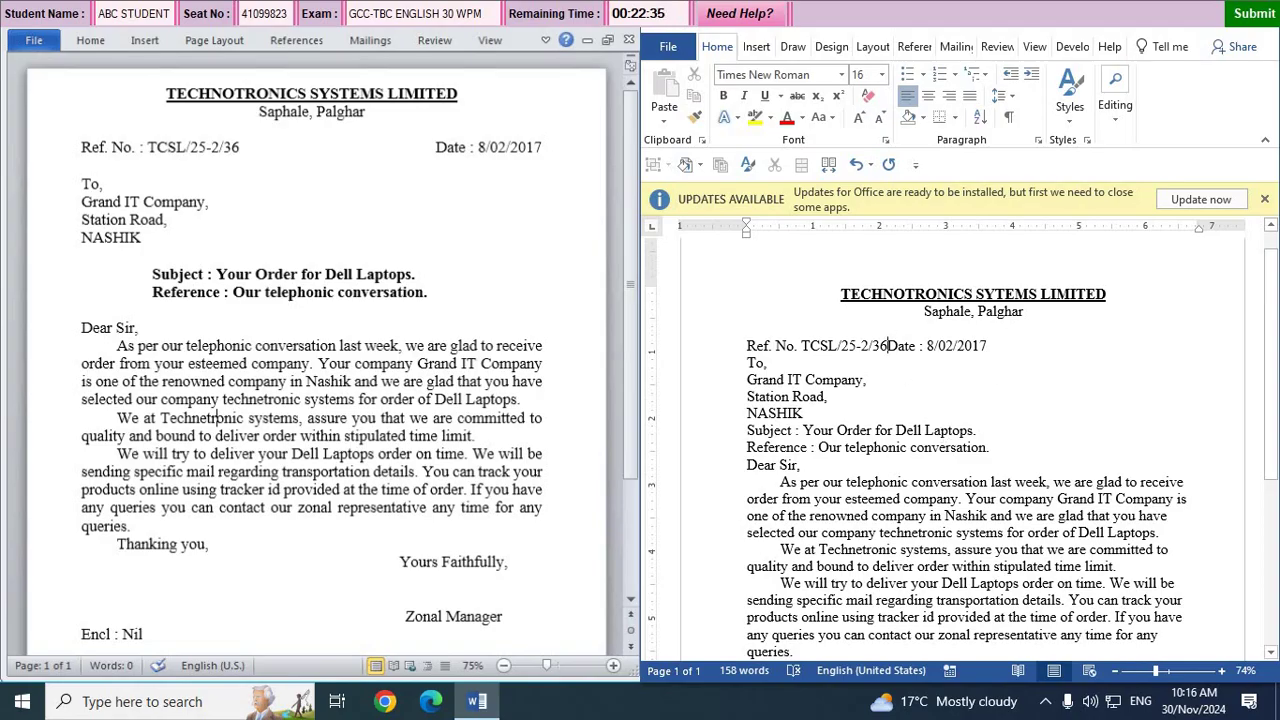
Separate the date from the reference number with four tabs and insert a blank line before "To,".
key(Tab)
key(Tab)
key(Tab)
key(Tab)
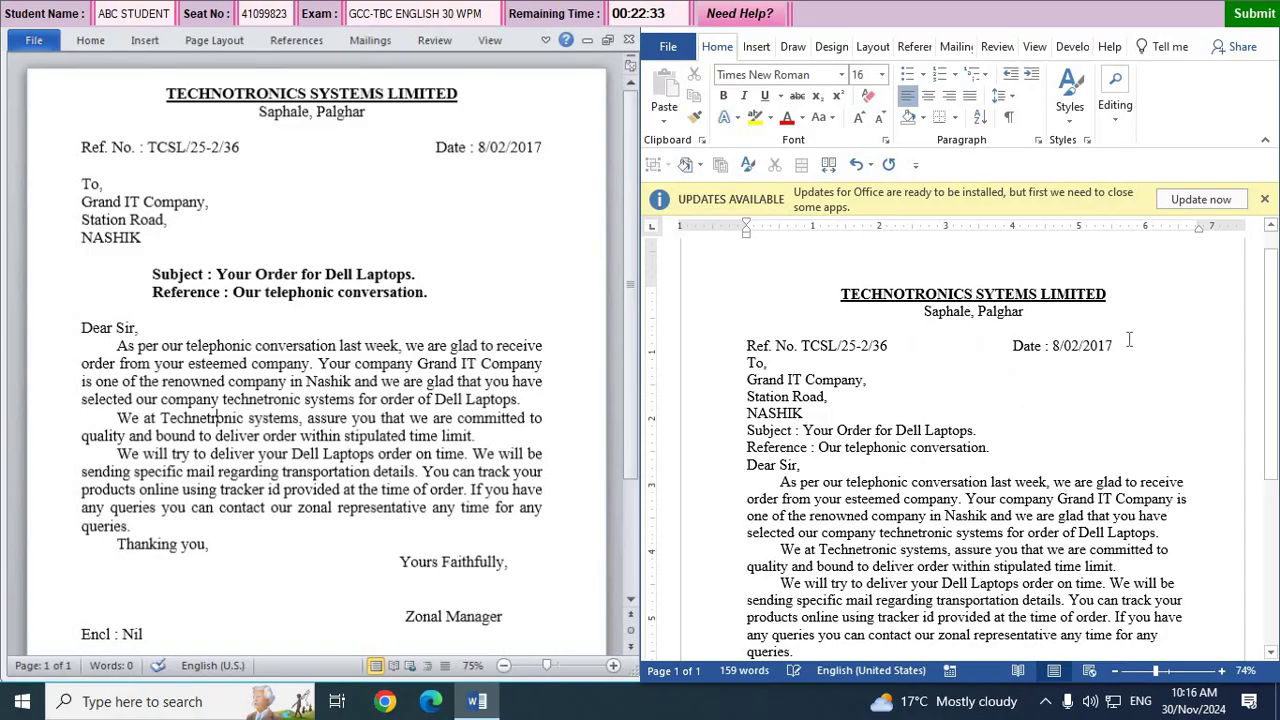
key(Return)
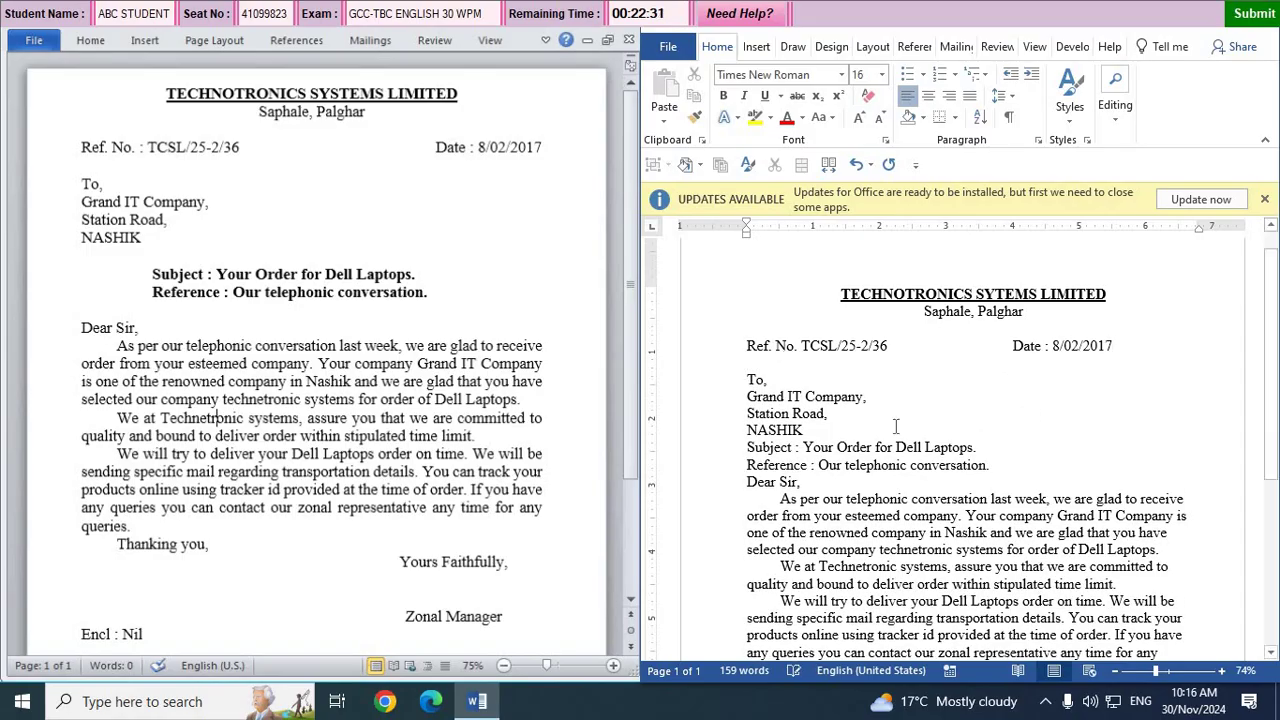
Insert a blank line between "NASHIK" and the Subject line.
scroll(882, 427, down, 1)
click(809, 368)
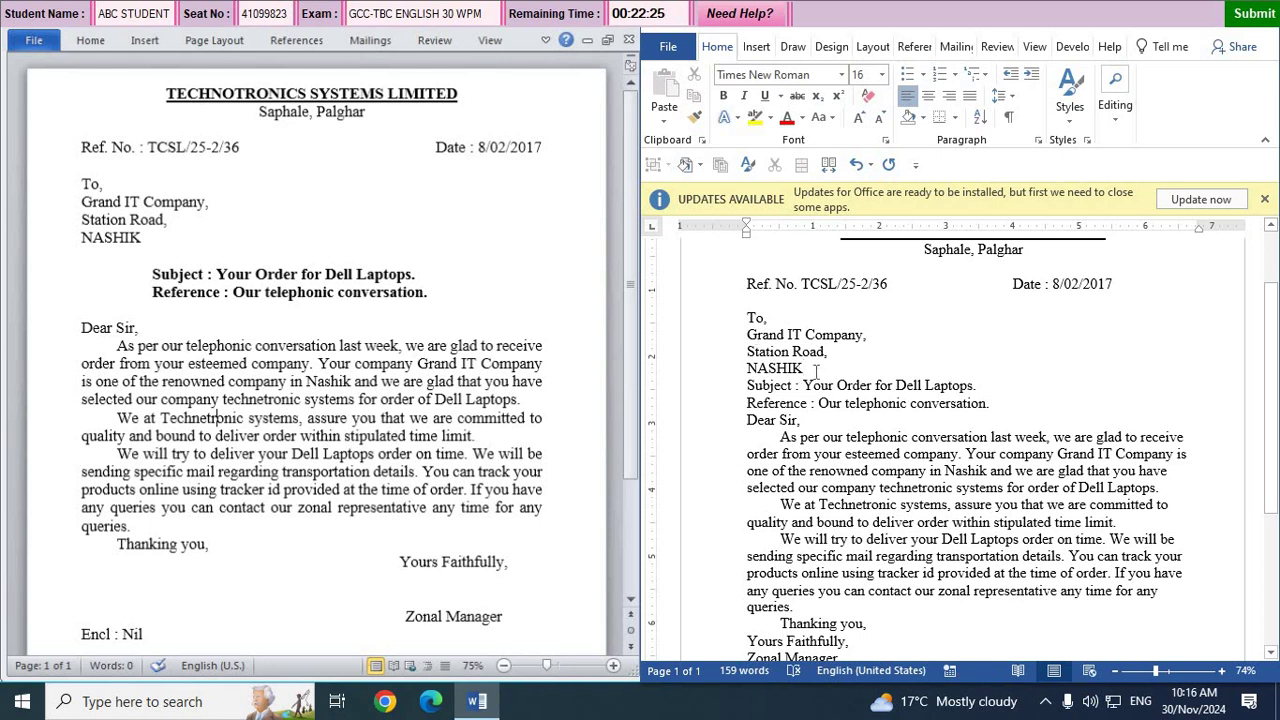
key(Return)
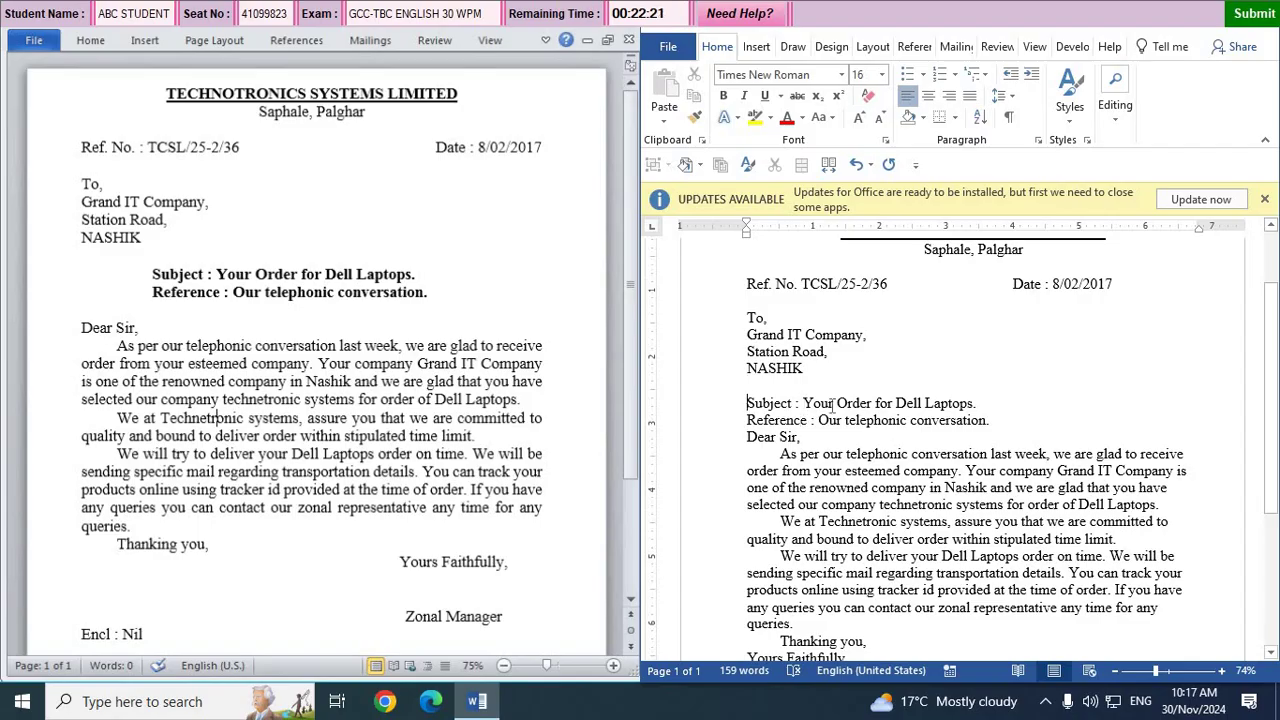
Make the text of the Subject and Reference lines bold.
drag(747, 403, 976, 405)
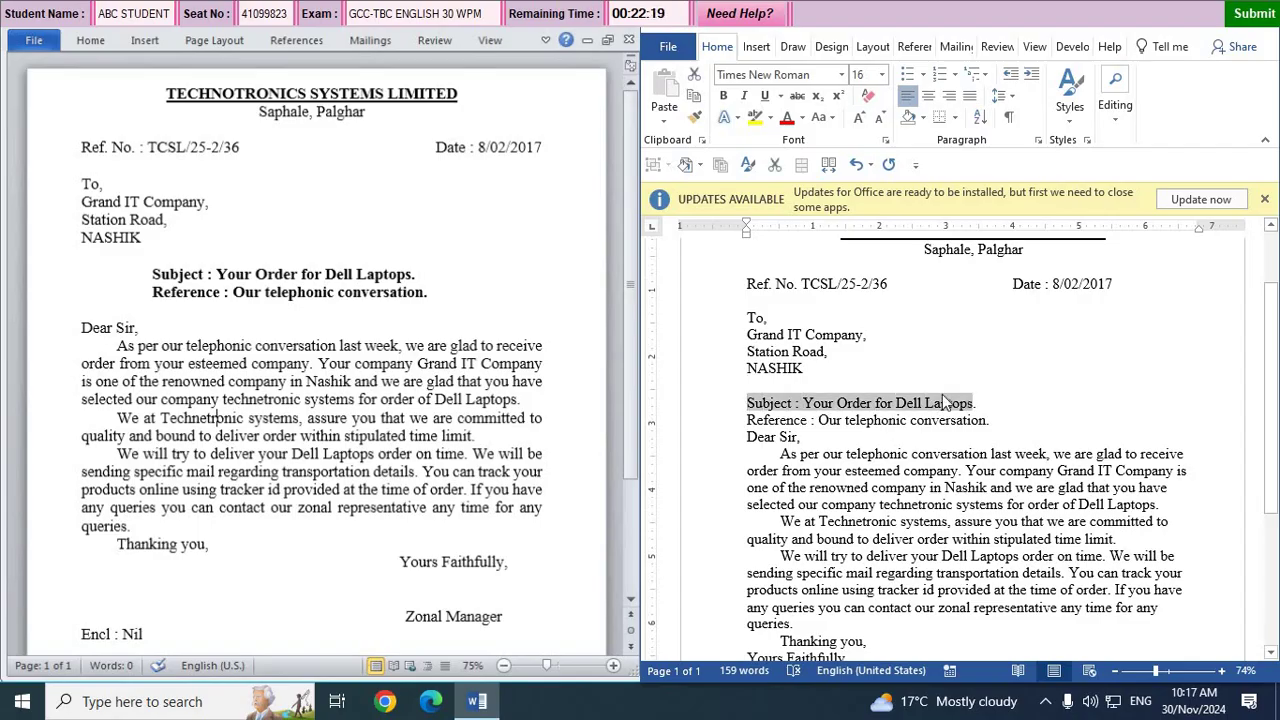
click(723, 95)
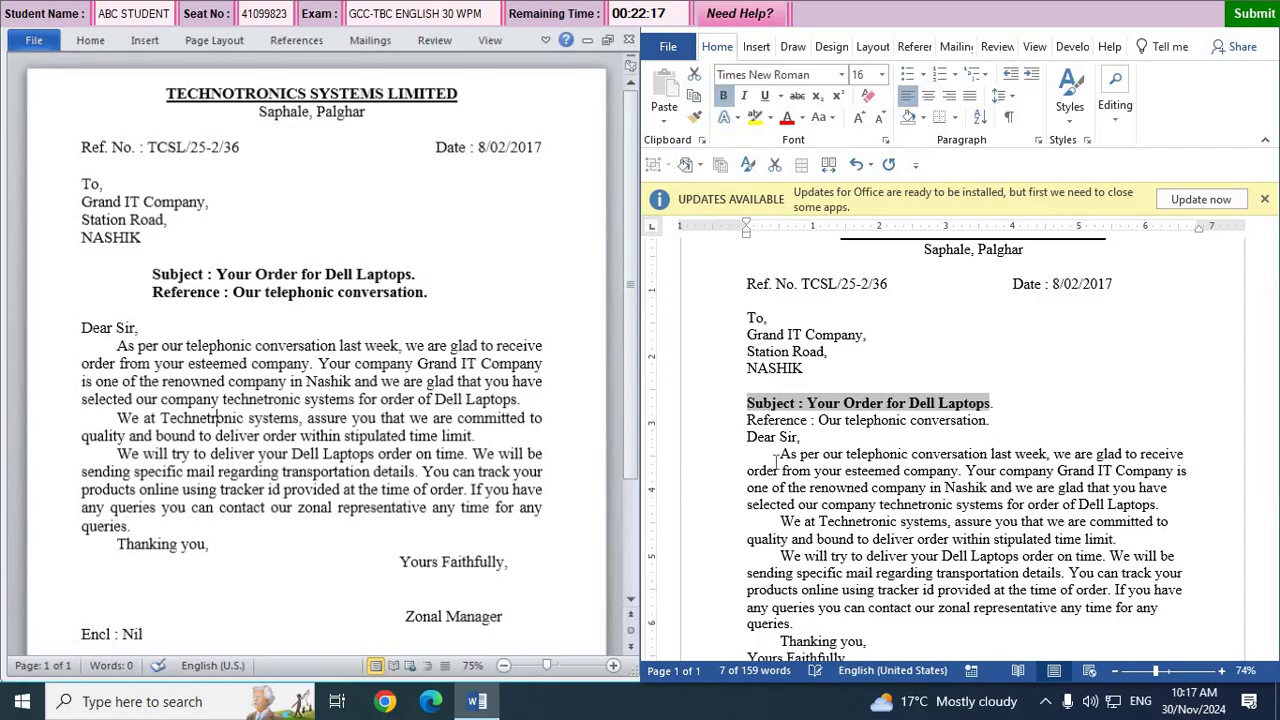
drag(744, 418, 990, 419)
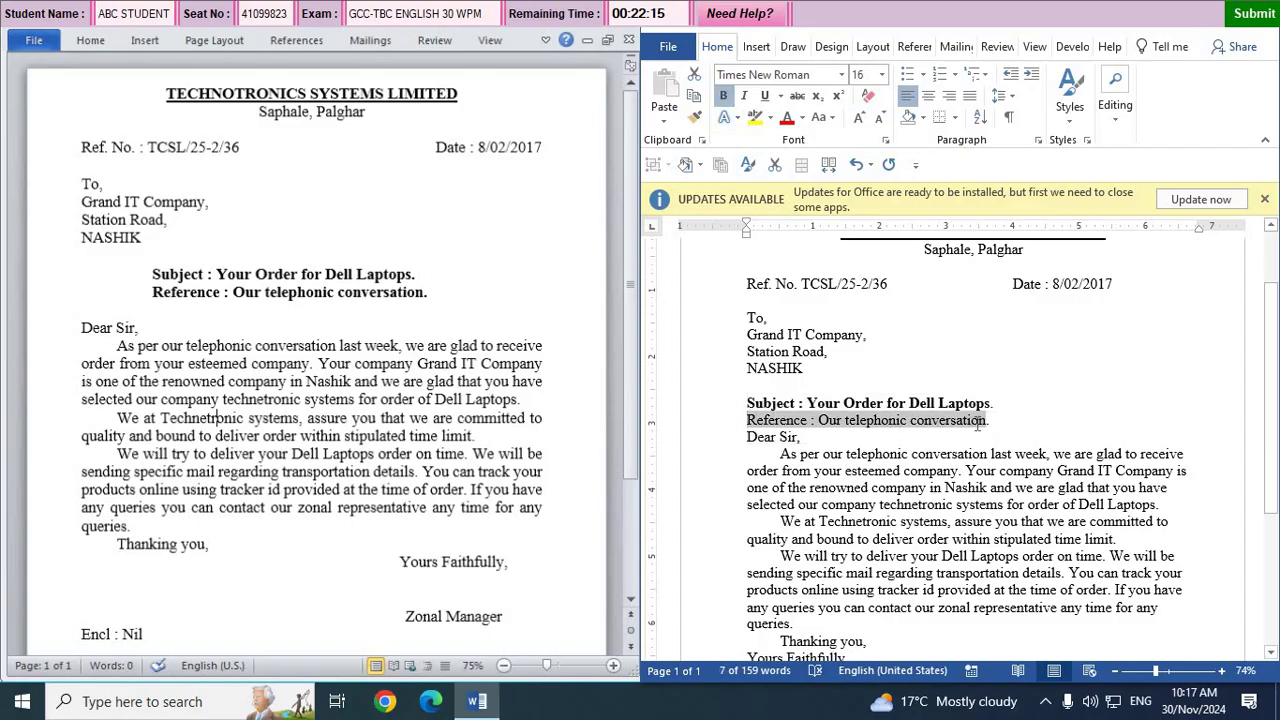
click(723, 95)
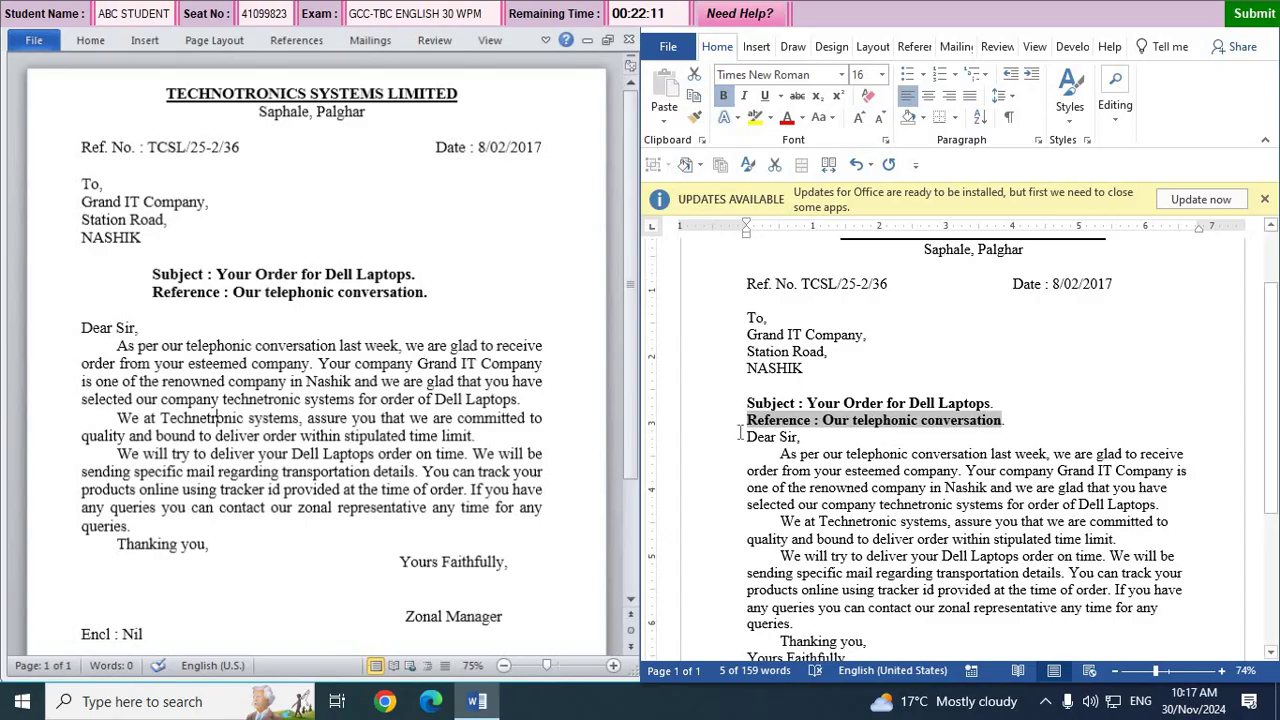
Indent the Subject and Reference lines to 1 inch and insert a blank line before "Dear Sir,".
click(741, 421)
click(743, 402)
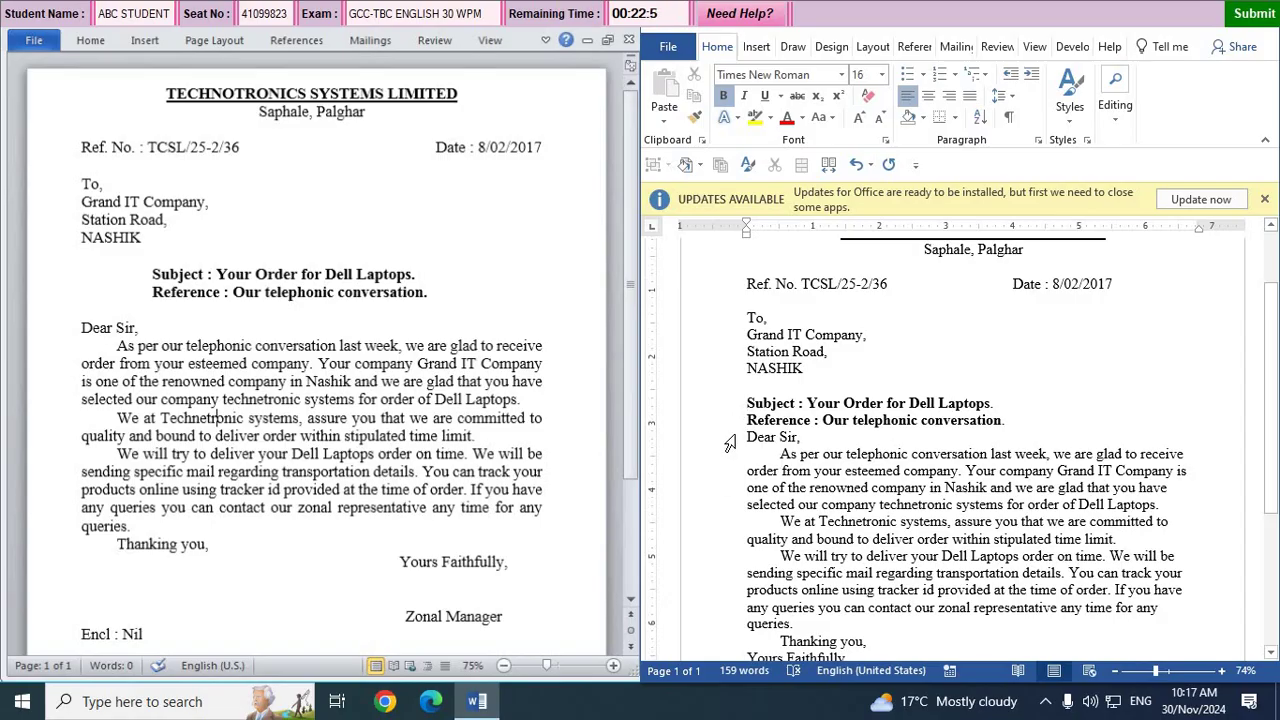
key(Tab)
key(Tab)
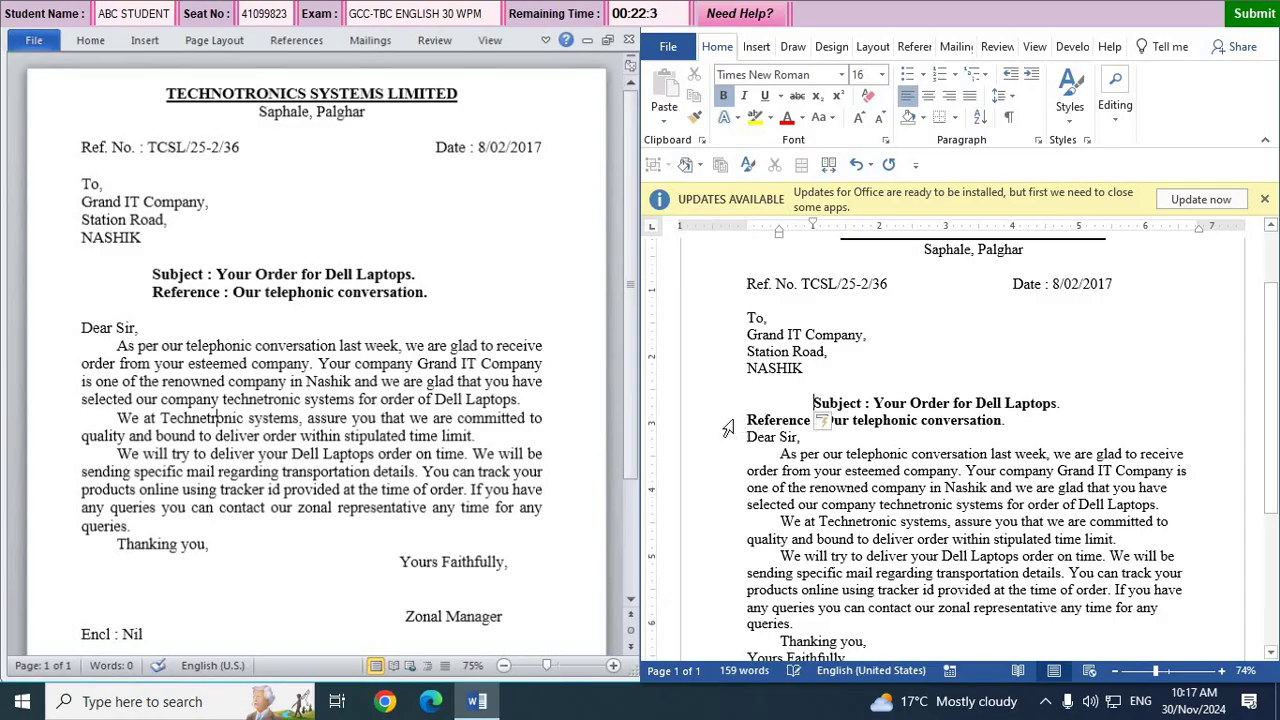
click(746, 420)
key(Tab)
key(Tab)
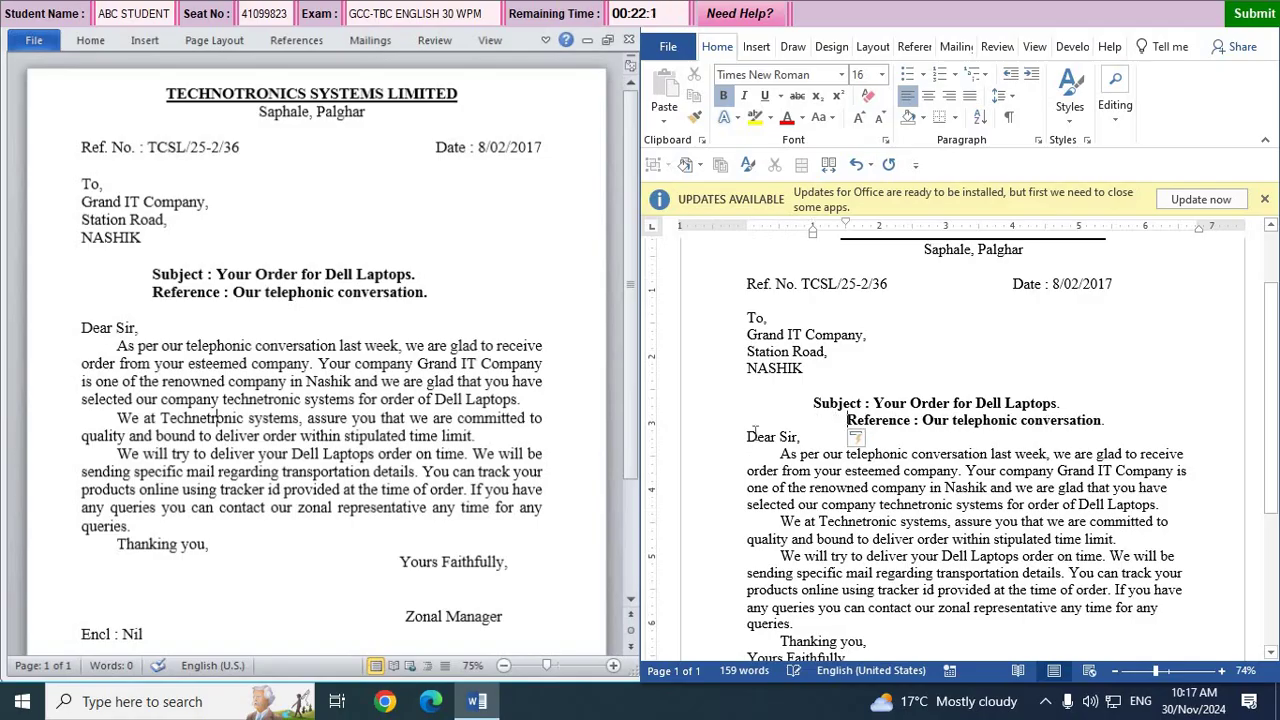
key(BackSpace)
scroll(1090, 399, down, 1)
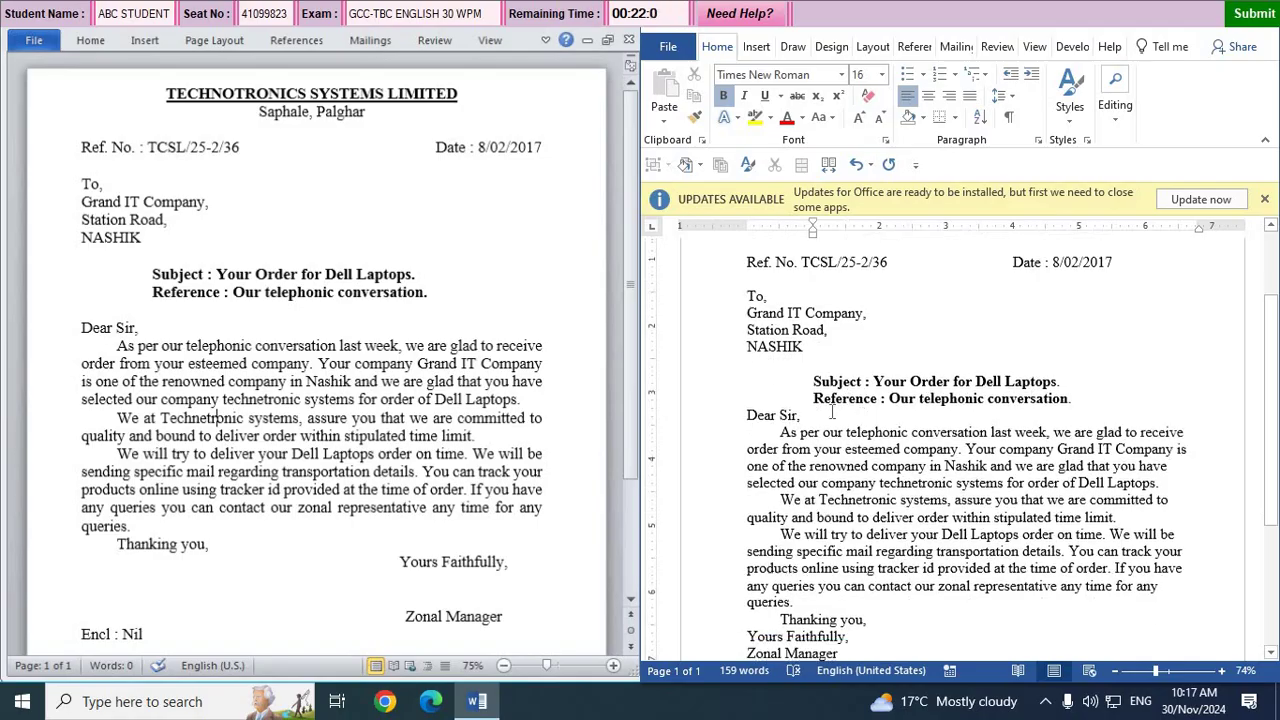
click(1090, 387)
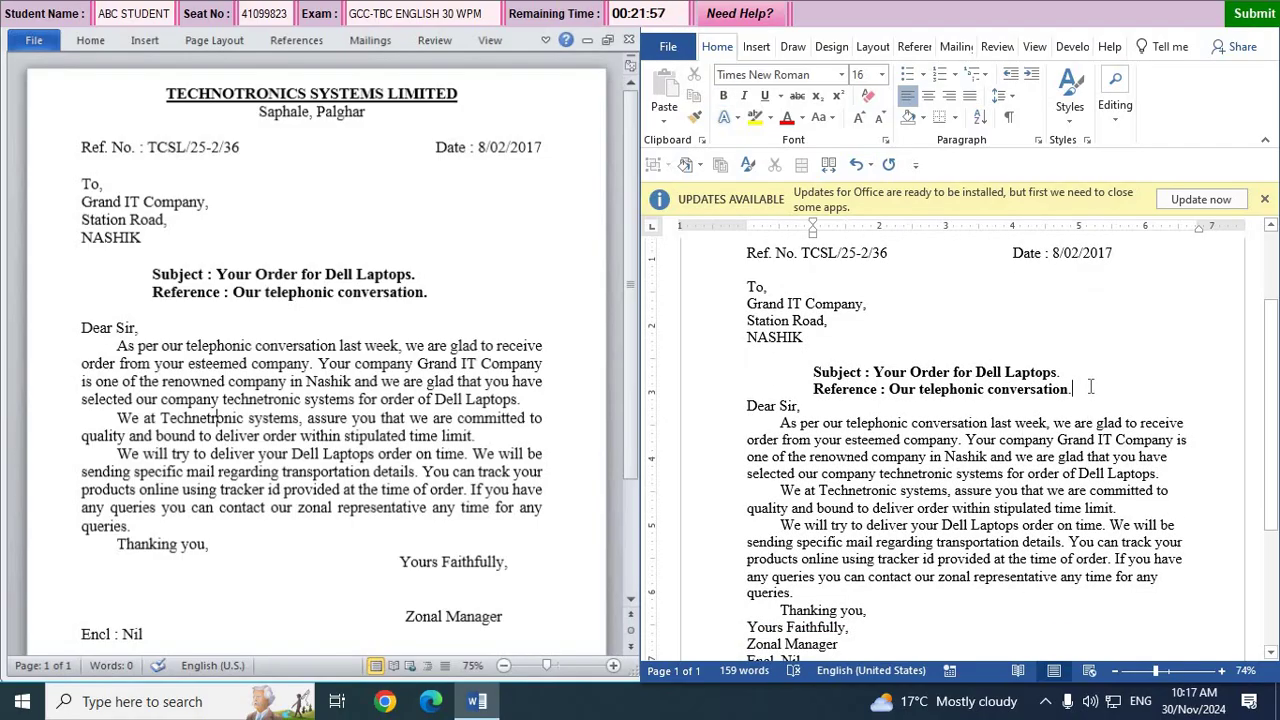
key(Return)
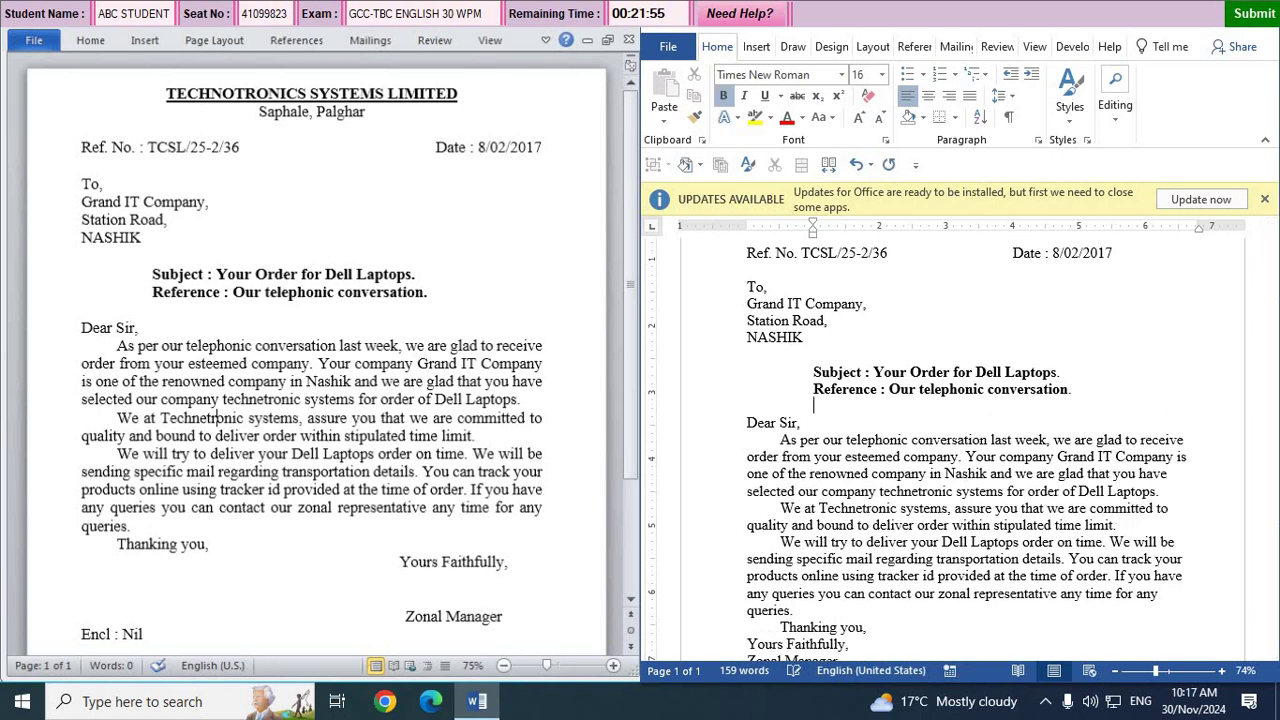
Justify the letter body from "As per our telephonic conversation" through "Thanking you,".
scroll(841, 527, down, 2)
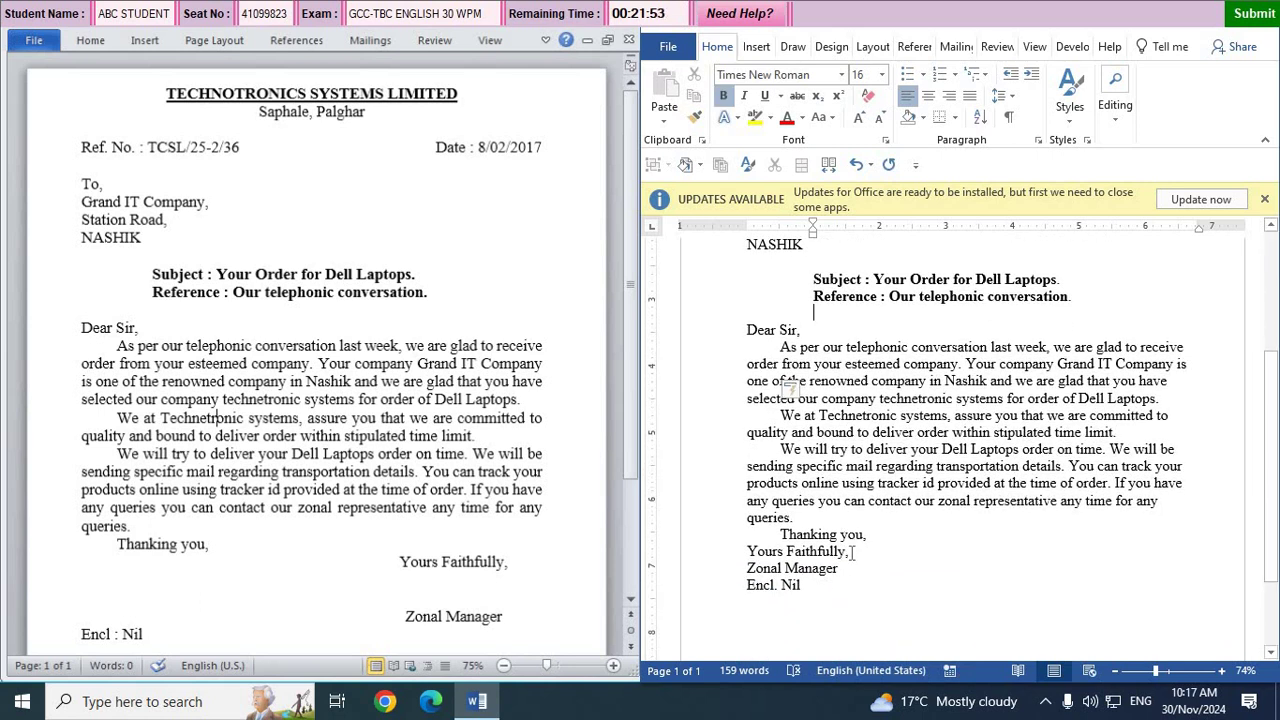
click(797, 517)
scroll(900, 480, up, 1)
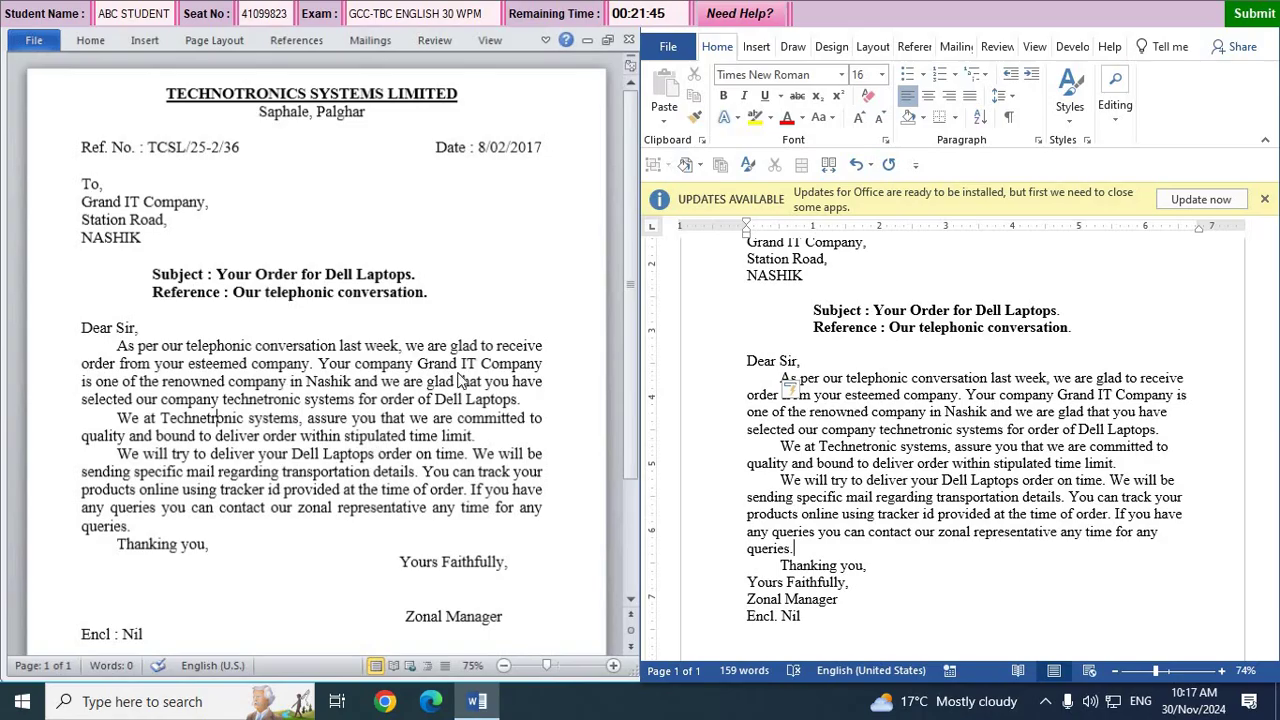
click(479, 435)
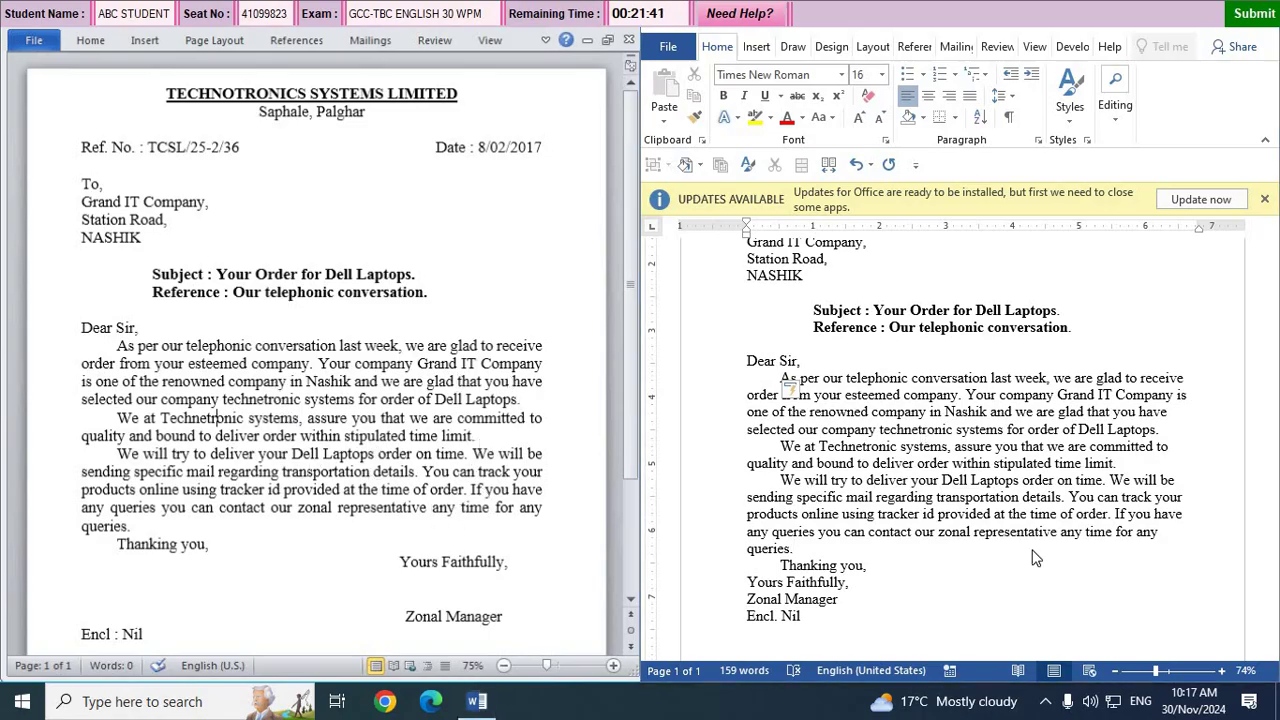
click(875, 550)
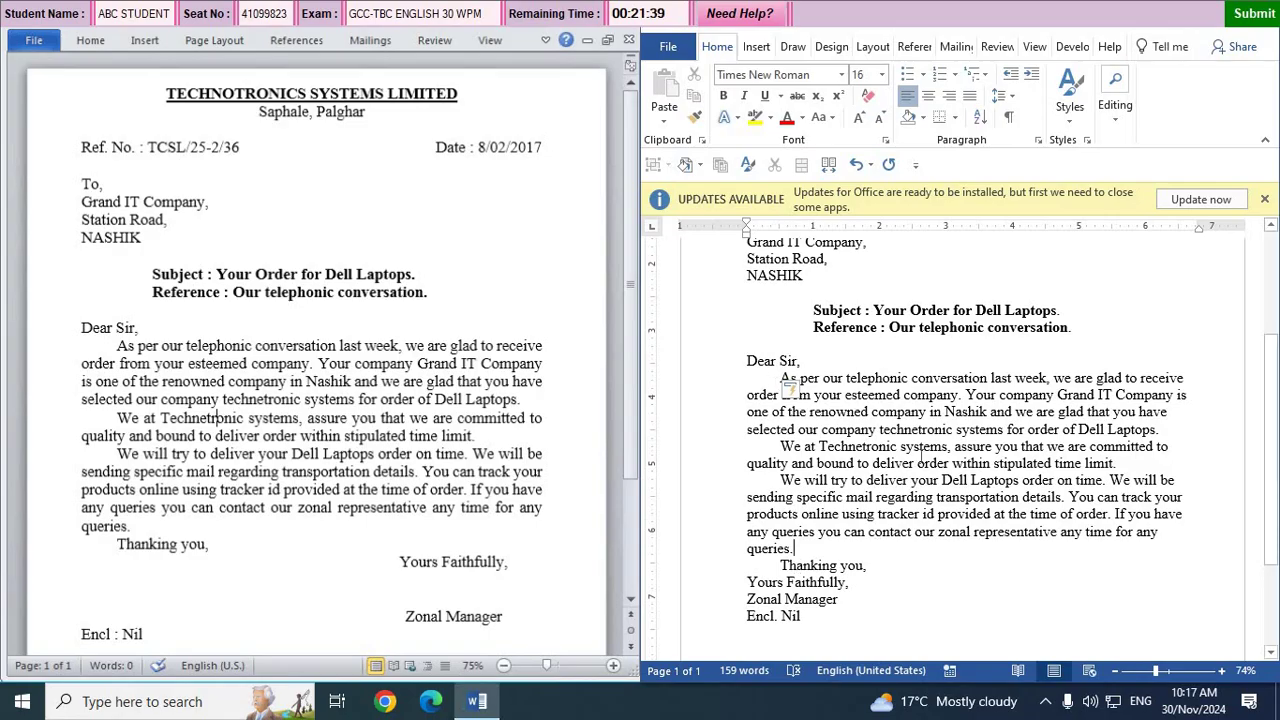
drag(781, 378, 895, 572)
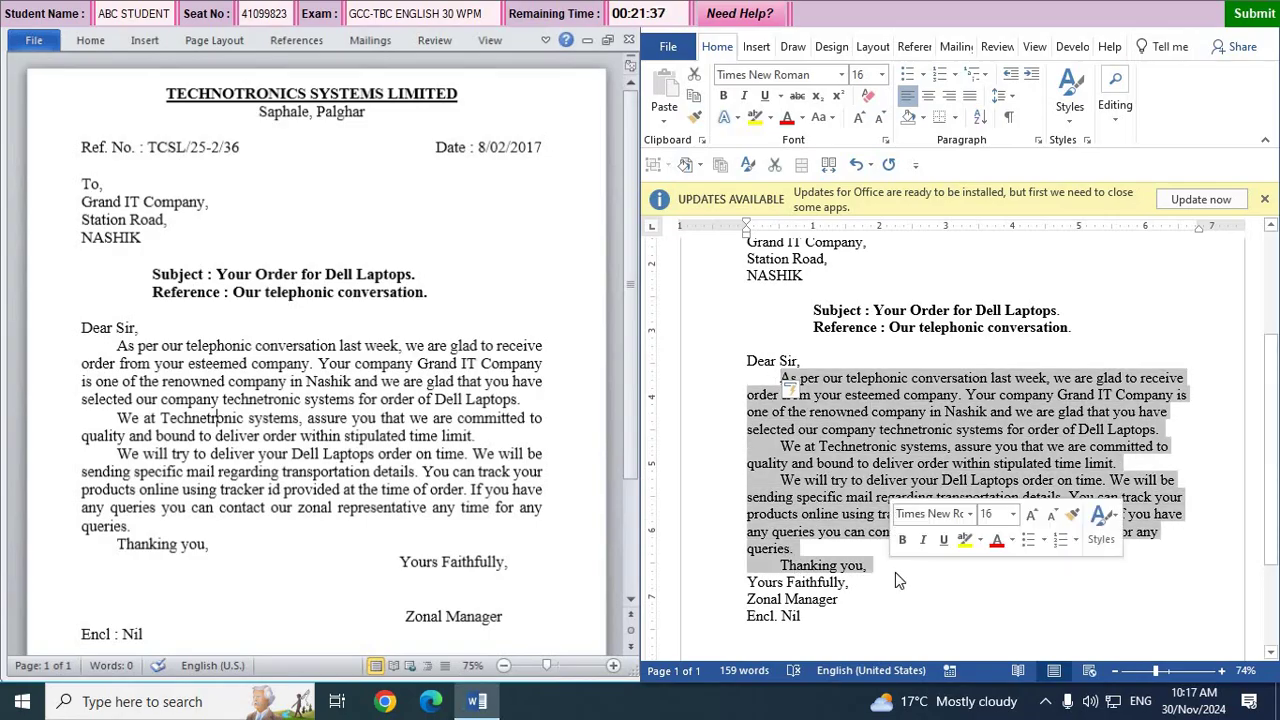
click(968, 99)
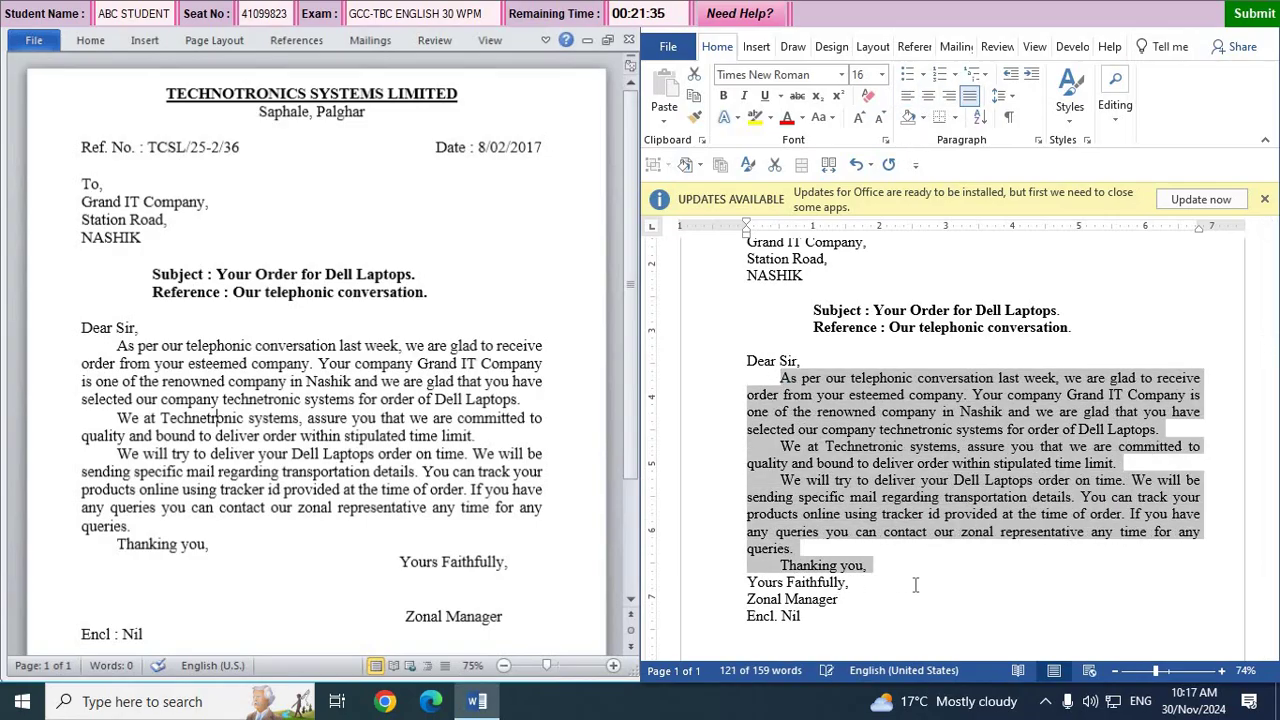
click(858, 651)
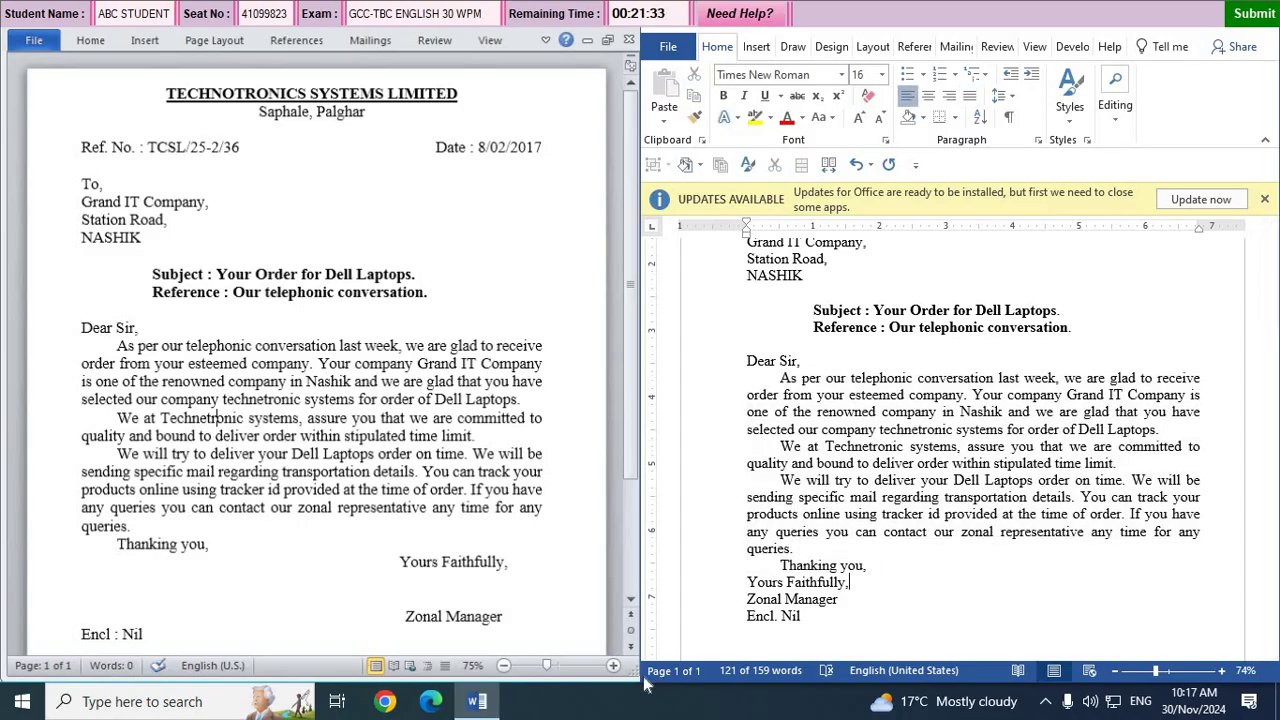
click(887, 567)
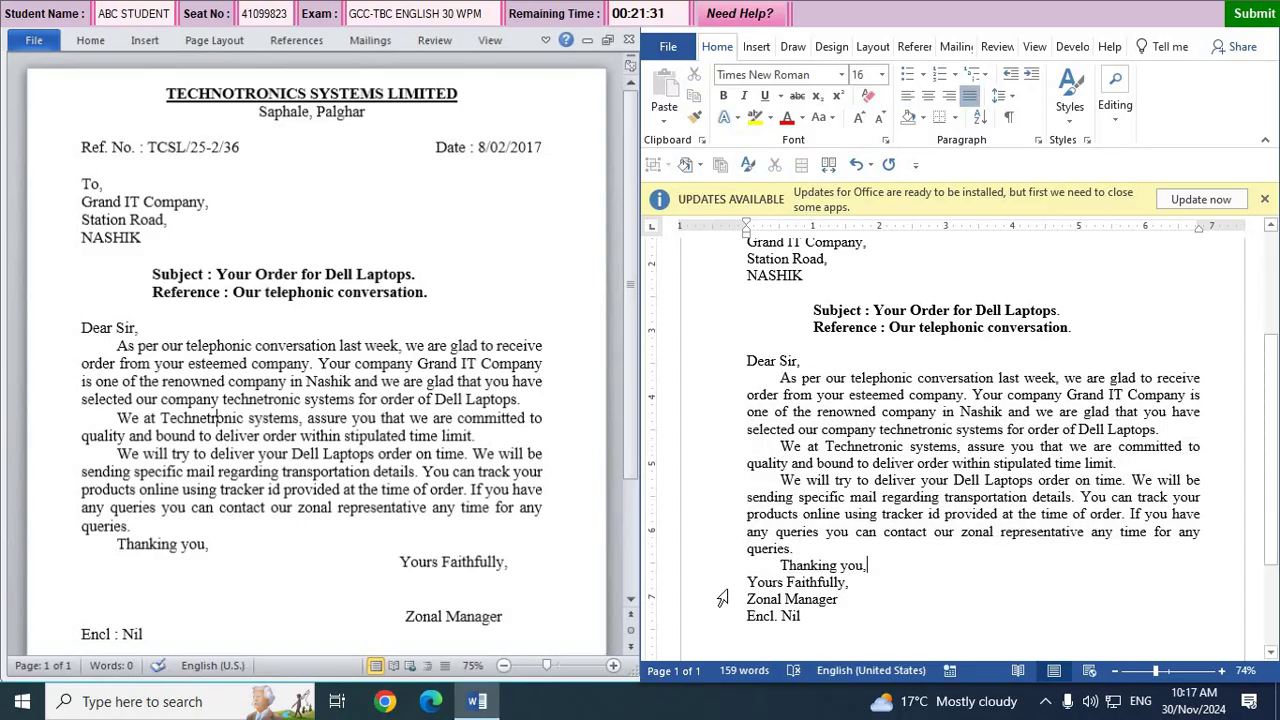
Indent the "Yours Faithfully," and "Zonal Manager" lines to about 3.5 inches and centre them.
drag(745, 578, 848, 600)
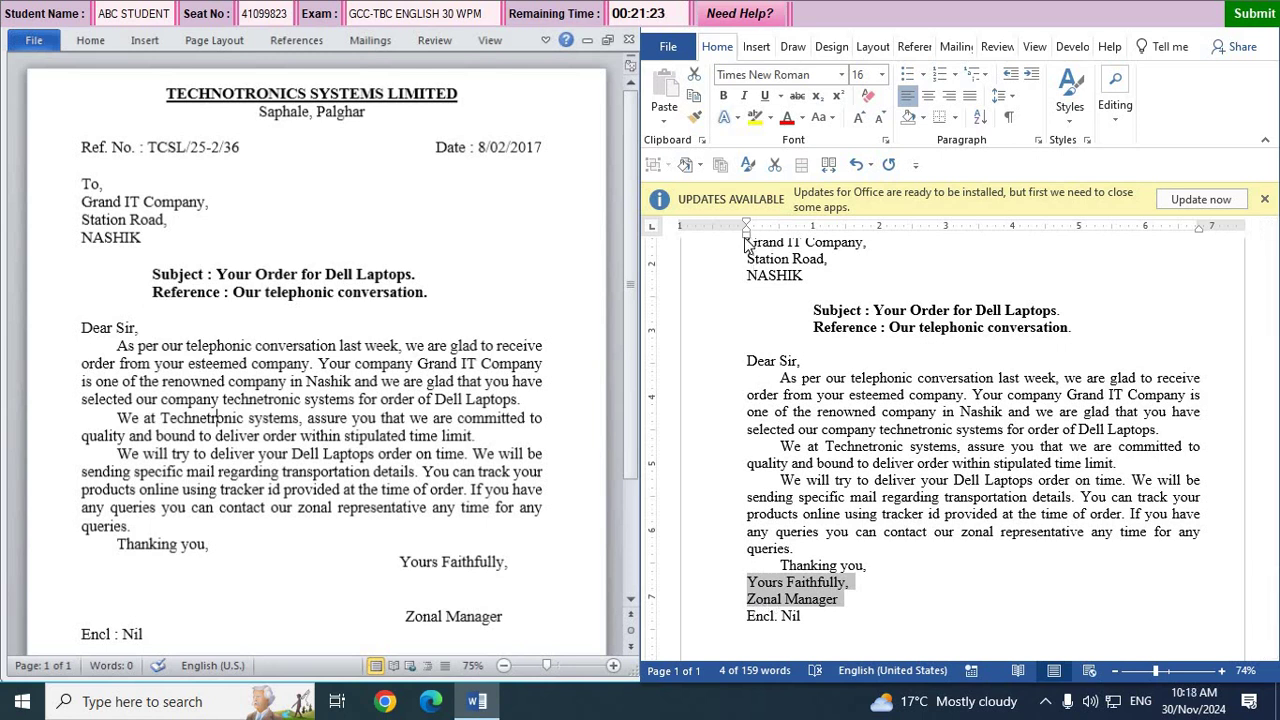
mouse_move(747, 238)
mouse_down()
mouse_move(958, 245)
mouse_move(983, 268)
mouse_up()
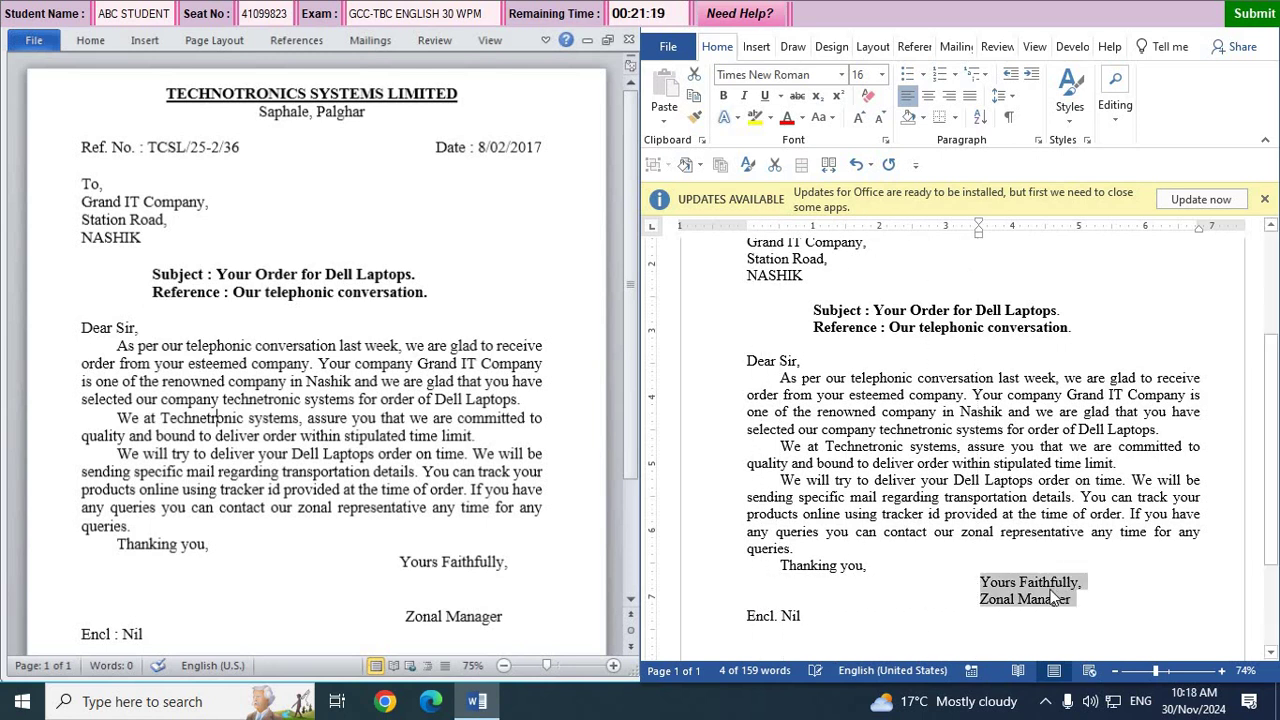
click(929, 96)
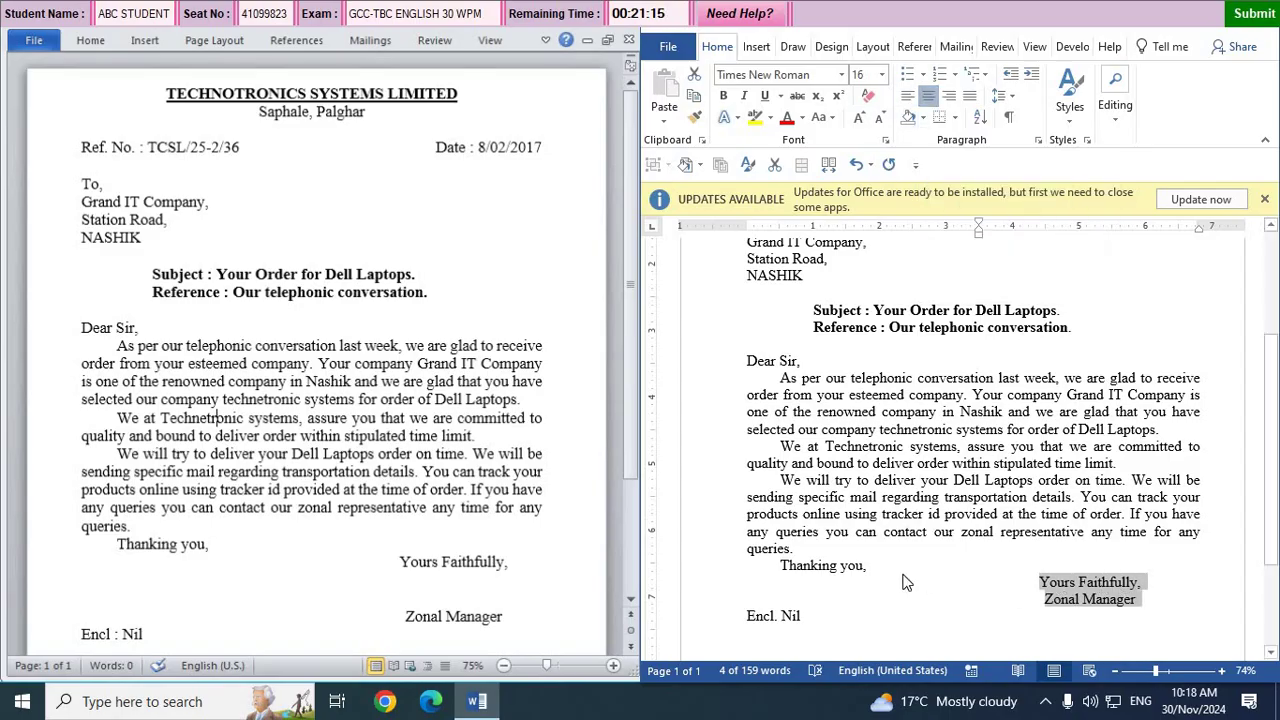
scroll(1110, 560, down, 1)
click(1126, 556)
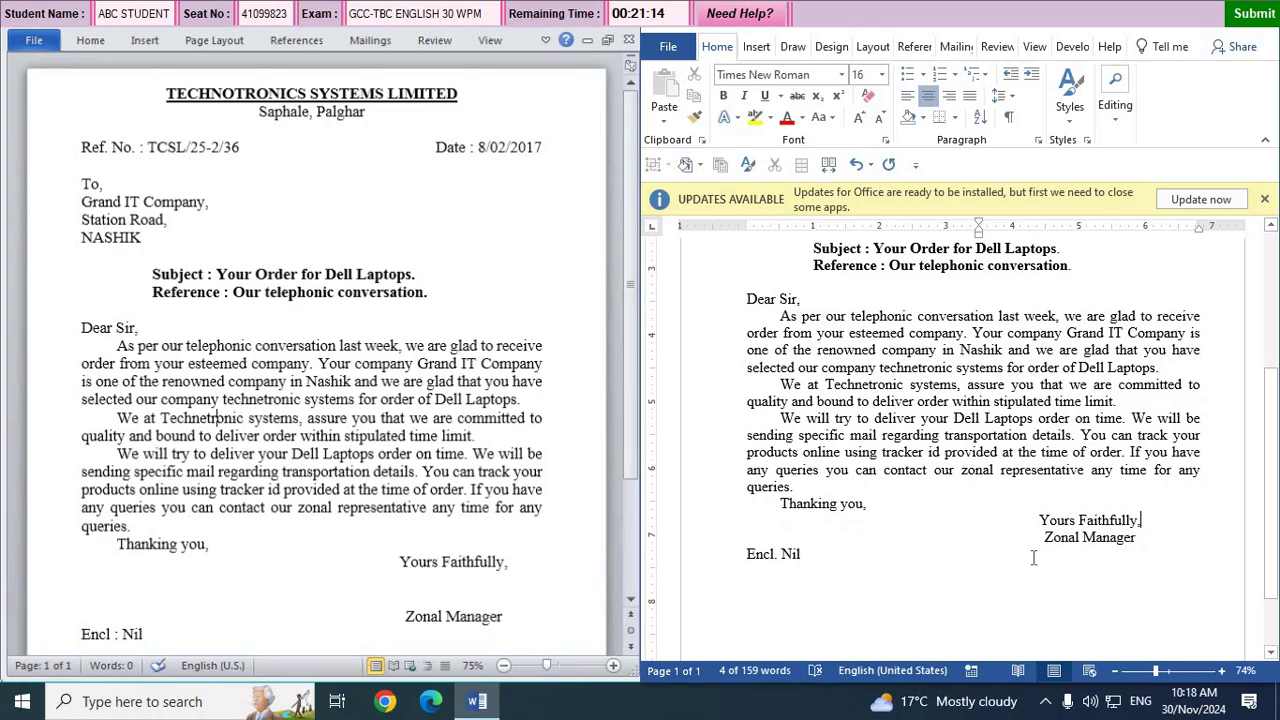
Insert two blank lines between "Yours Faithfully," and "Zonal Manager".
click(1160, 528)
key(Return)
key(Return)
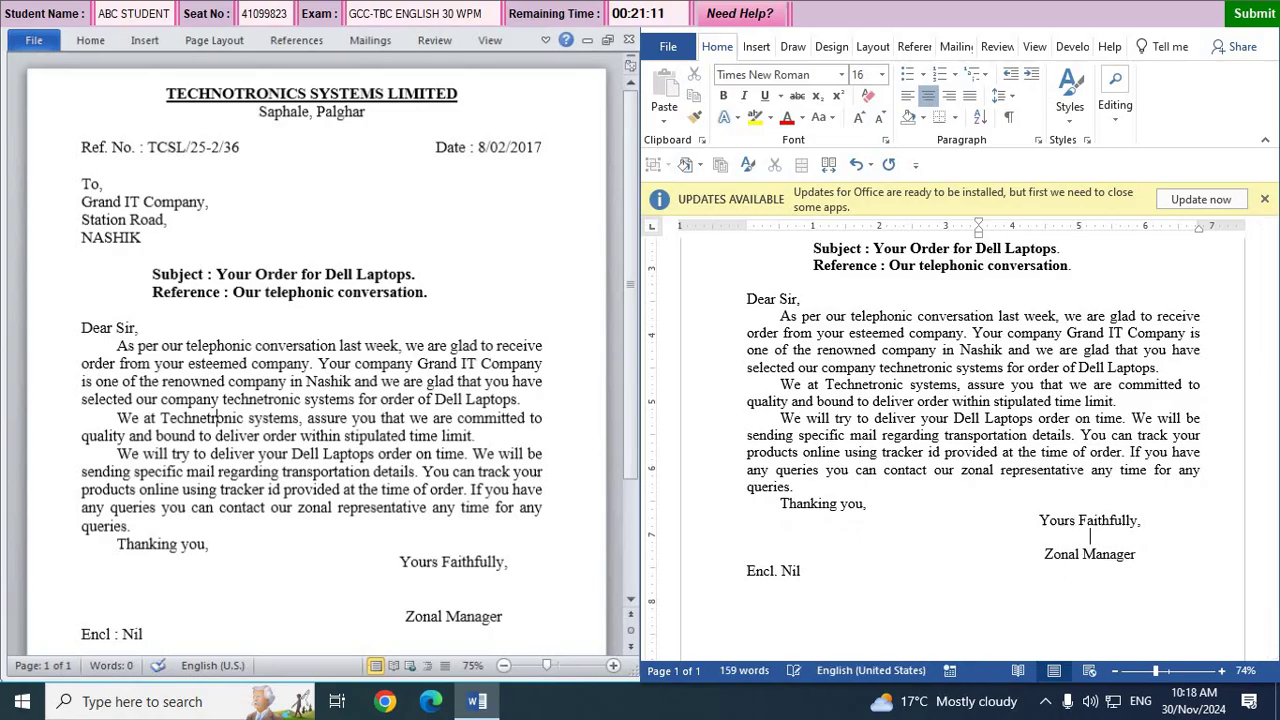
Check the alignment of the company heading and "Saphale, Palghar" line, and the spacing between the reference number and the date.
scroll(1088, 553, up, 5)
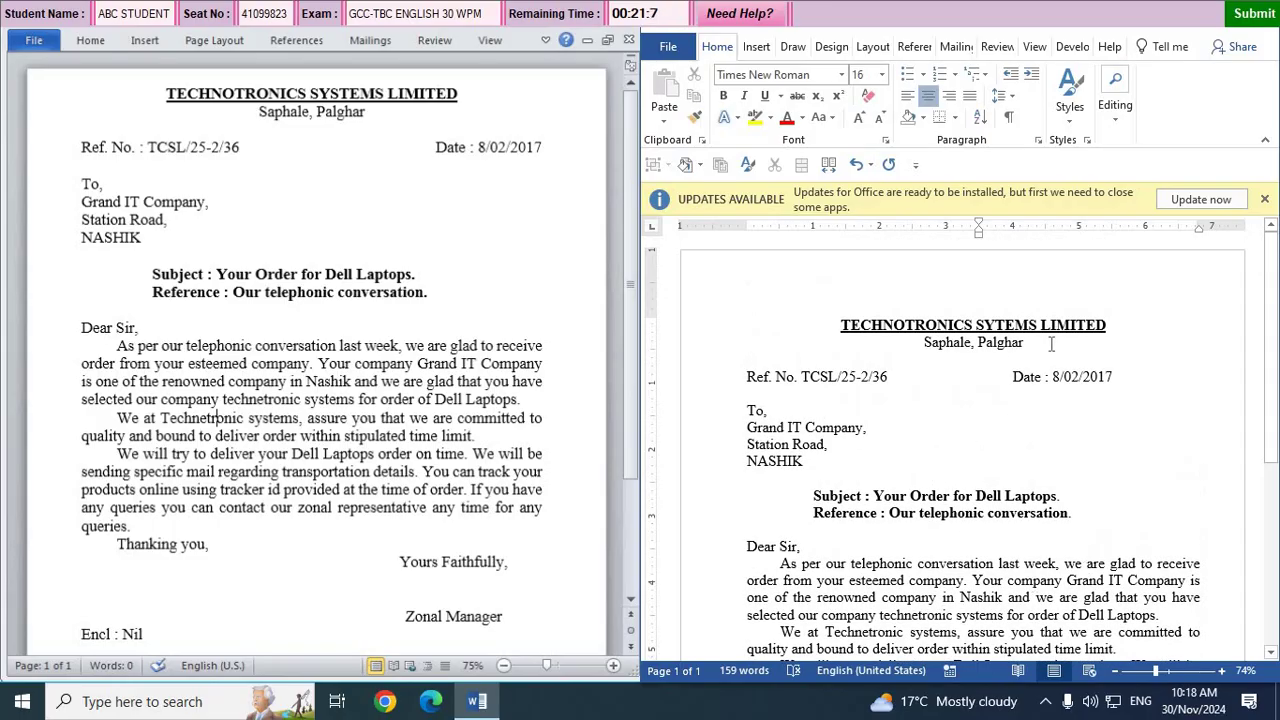
click(819, 342)
drag(830, 325, 1068, 512)
scroll(991, 585, down, 3)
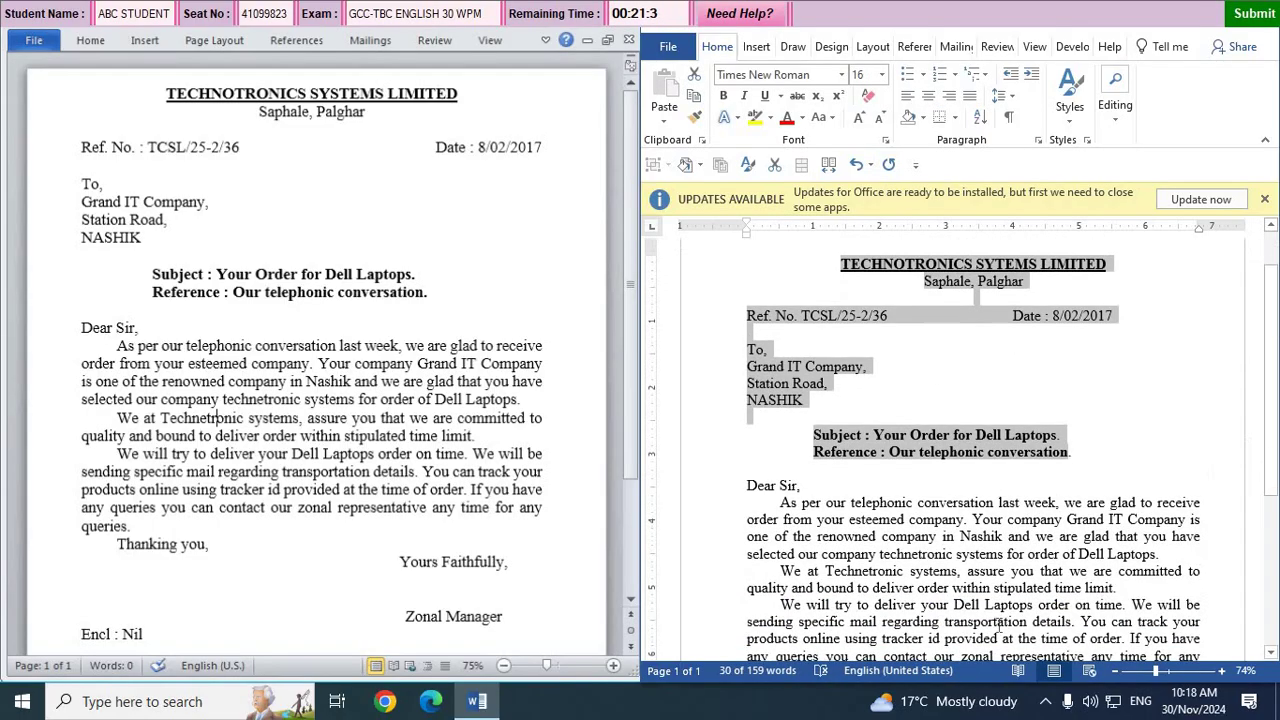
click(991, 585)
scroll(1033, 362, up, 3)
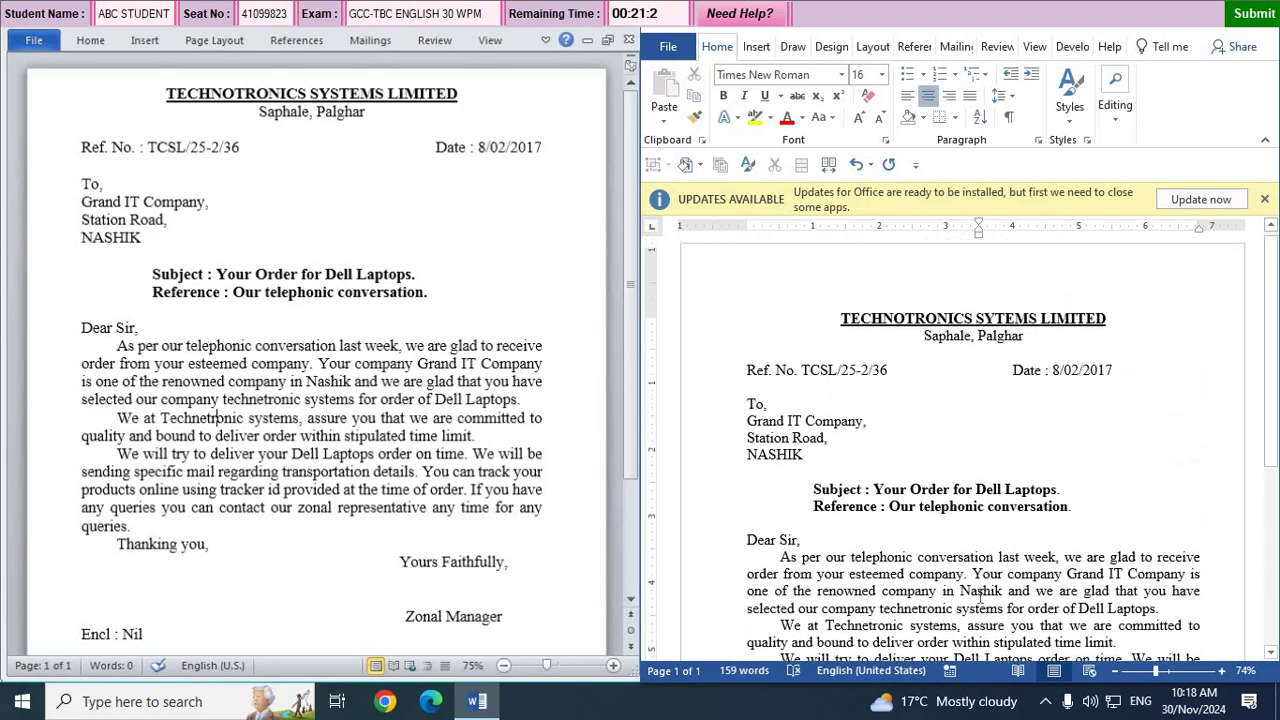
click(1054, 352)
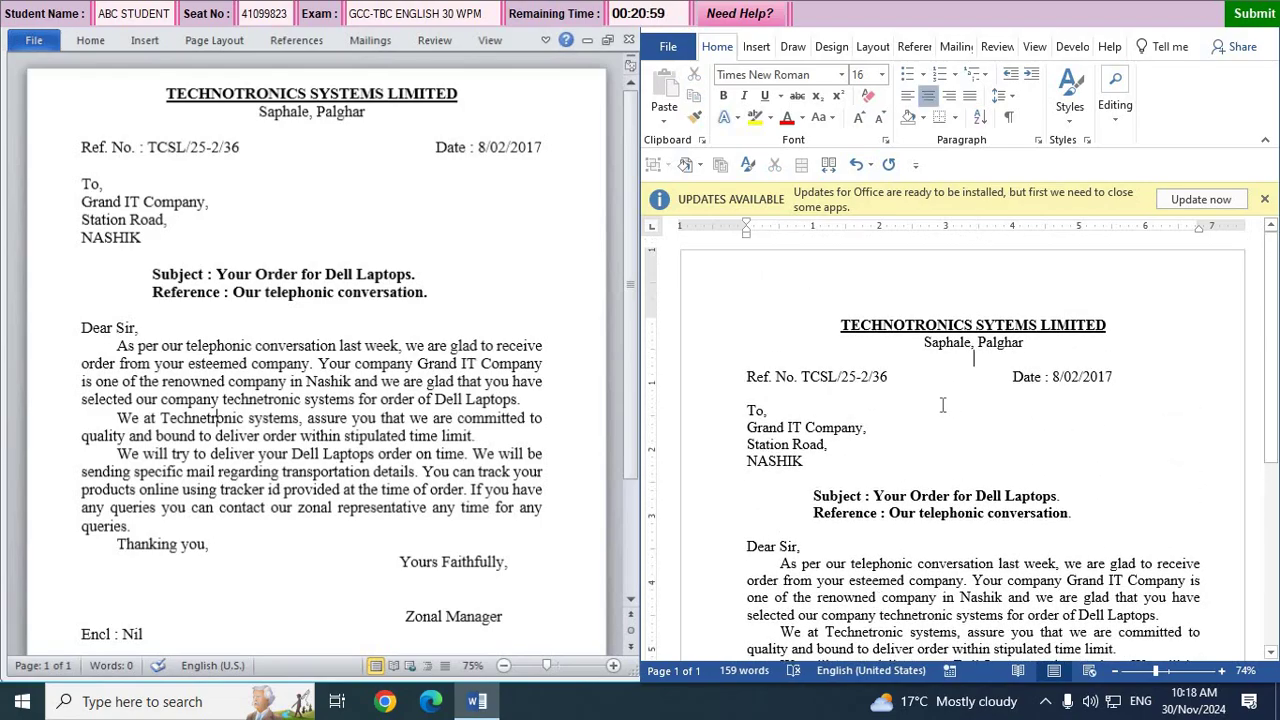
drag(840, 324, 1108, 326)
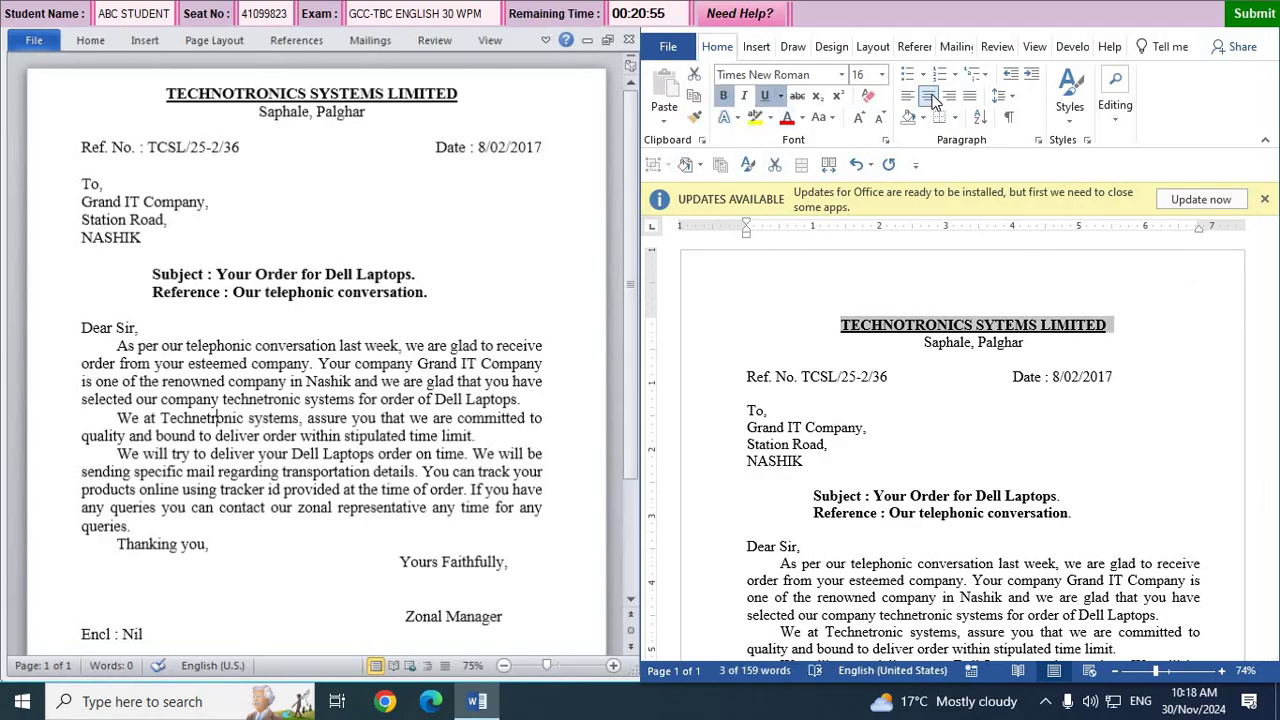
click(980, 376)
drag(922, 342, 1046, 345)
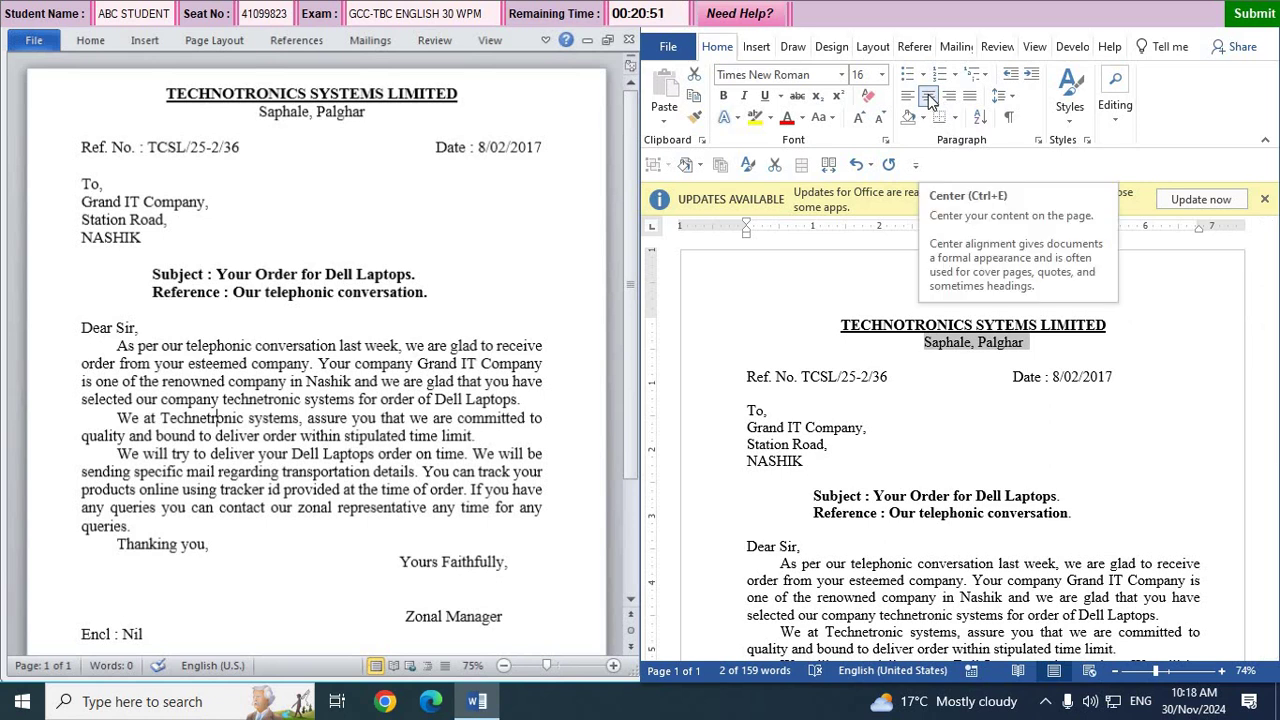
click(988, 429)
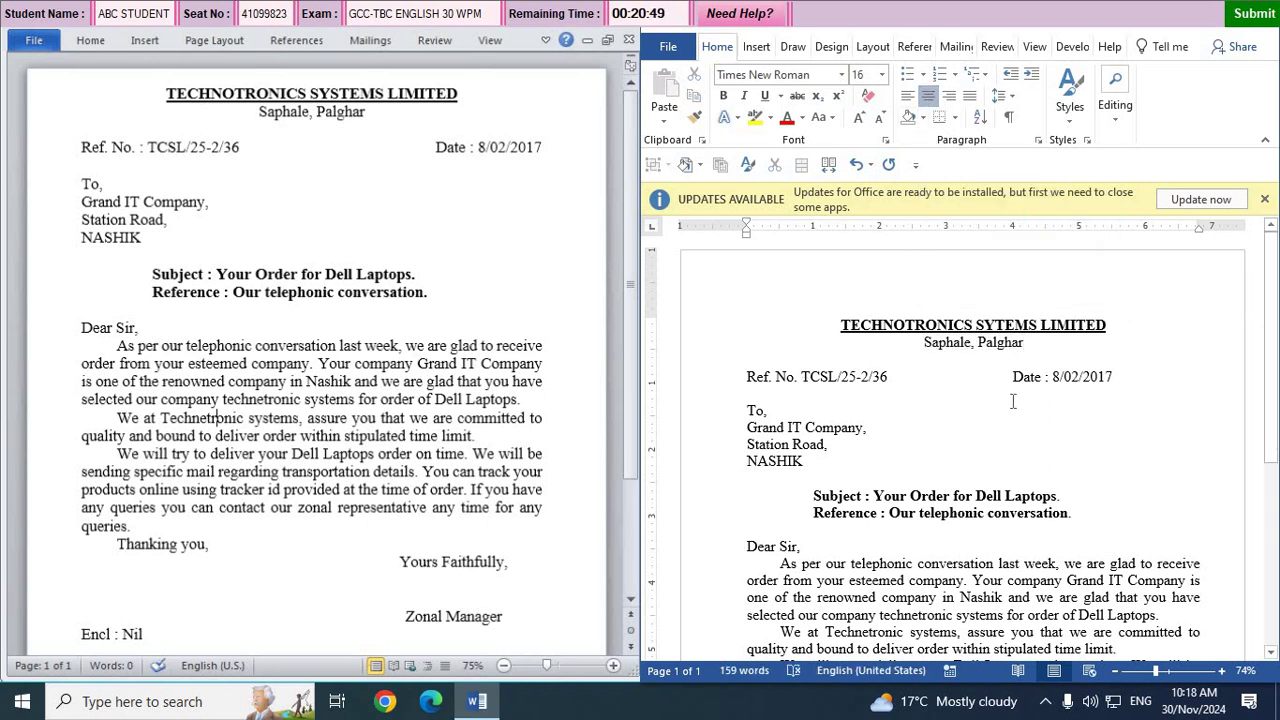
drag(887, 376, 1012, 377)
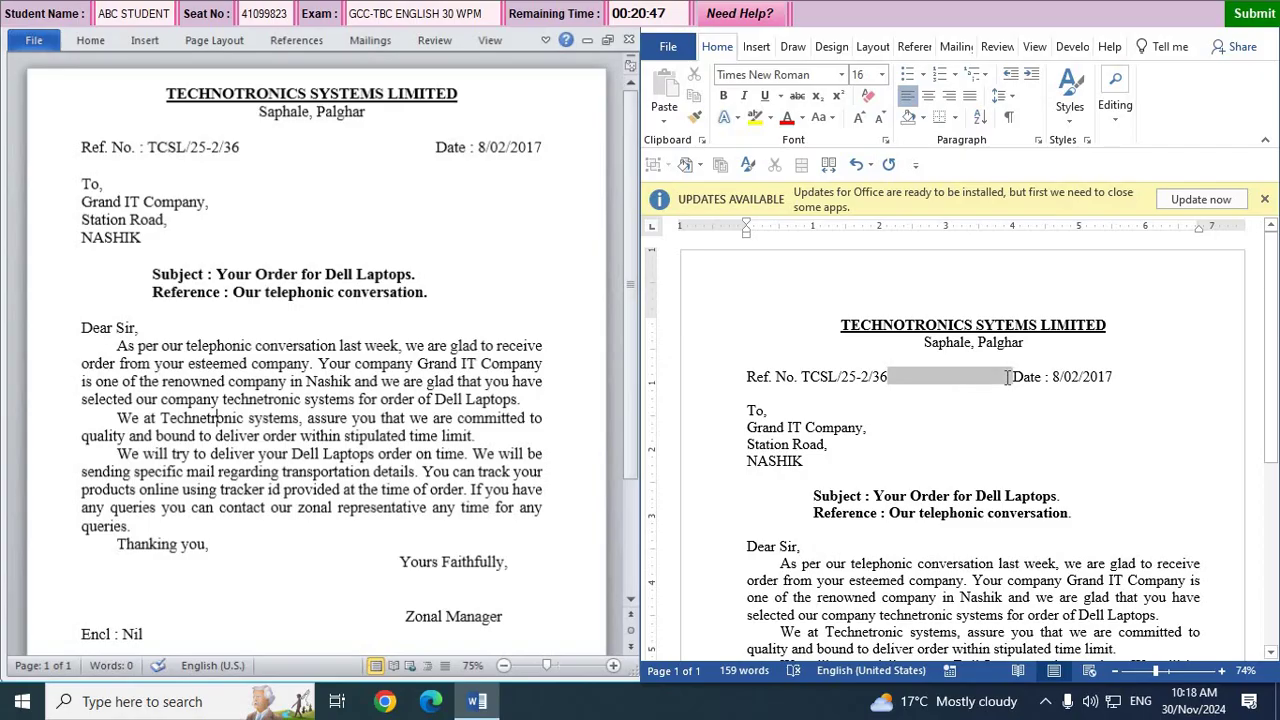
click(1110, 384)
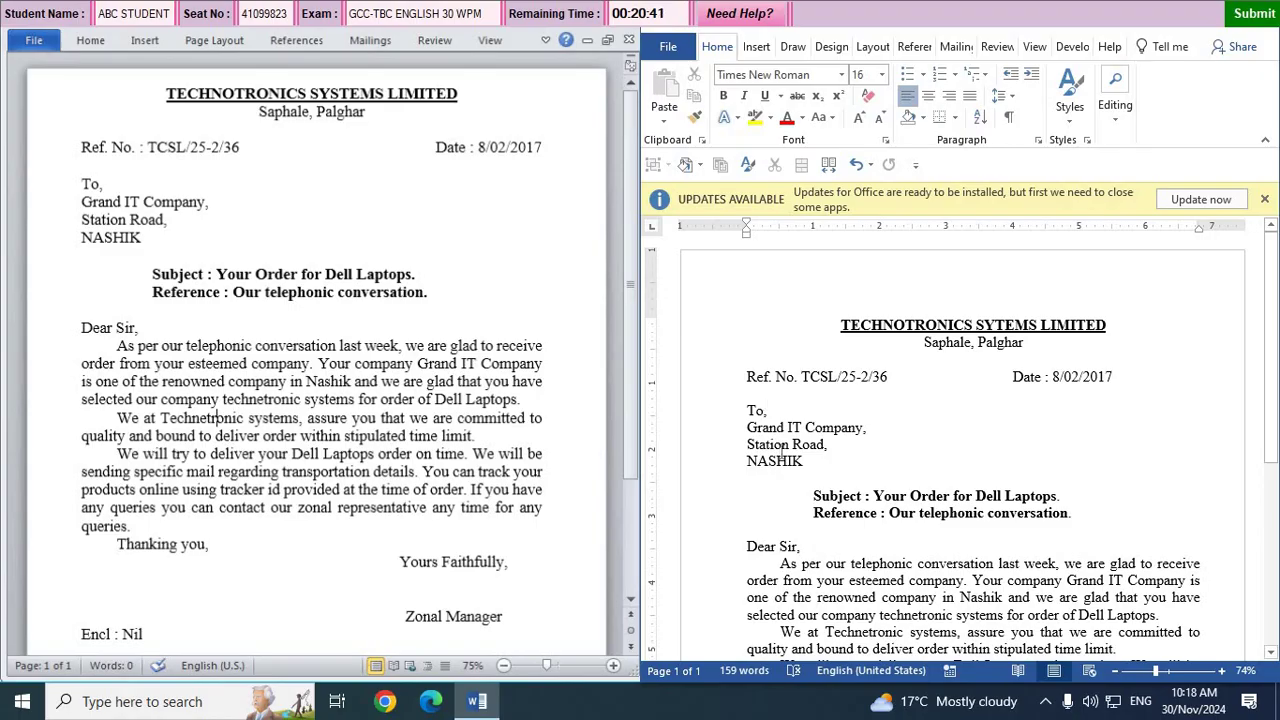
Review the address block, the indented Subject and Reference lines, and the justification from "As per our telephonic conversation" through "Thanking you,".
scroll(782, 451, down, 1)
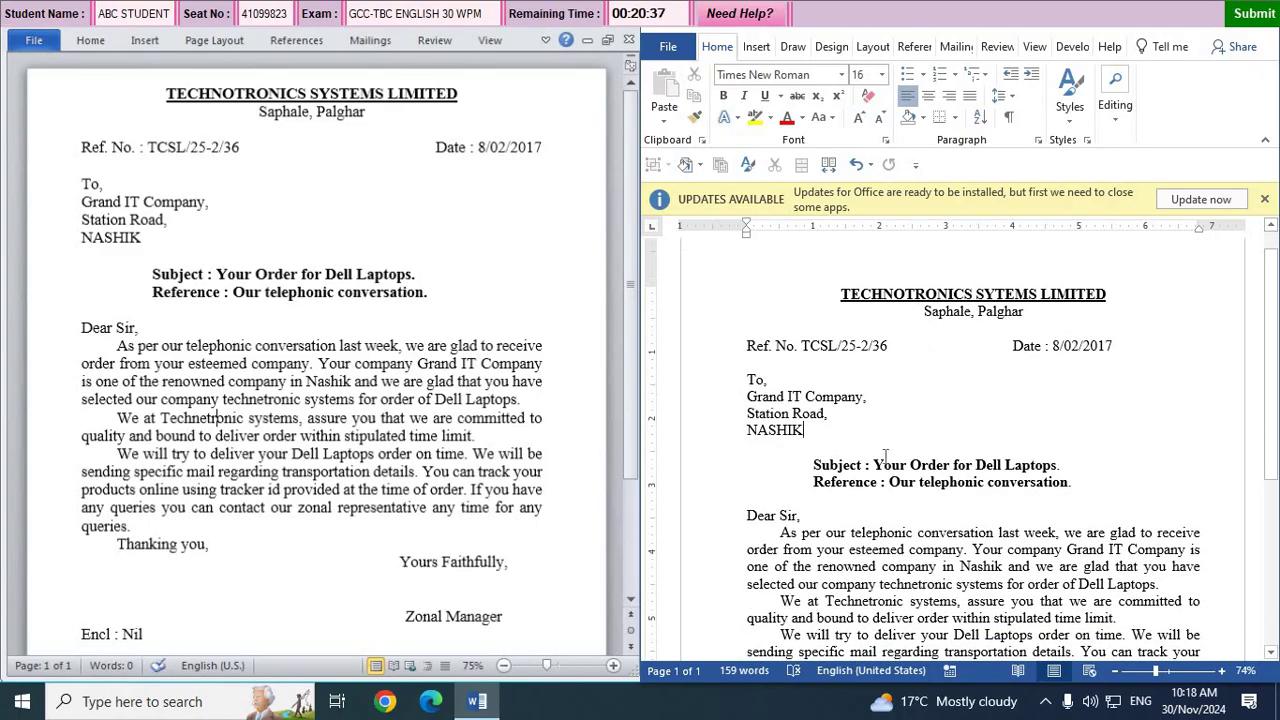
click(806, 430)
scroll(785, 398, down, 2)
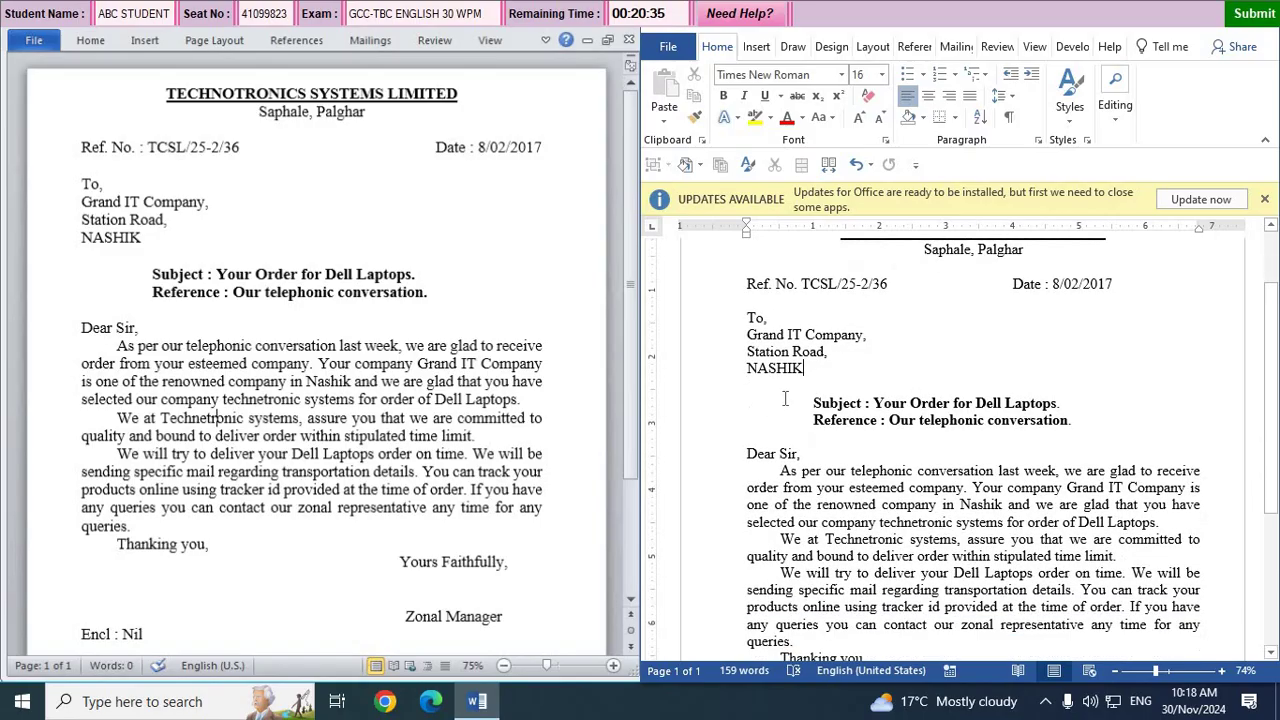
click(746, 422)
scroll(1040, 465, down, 1)
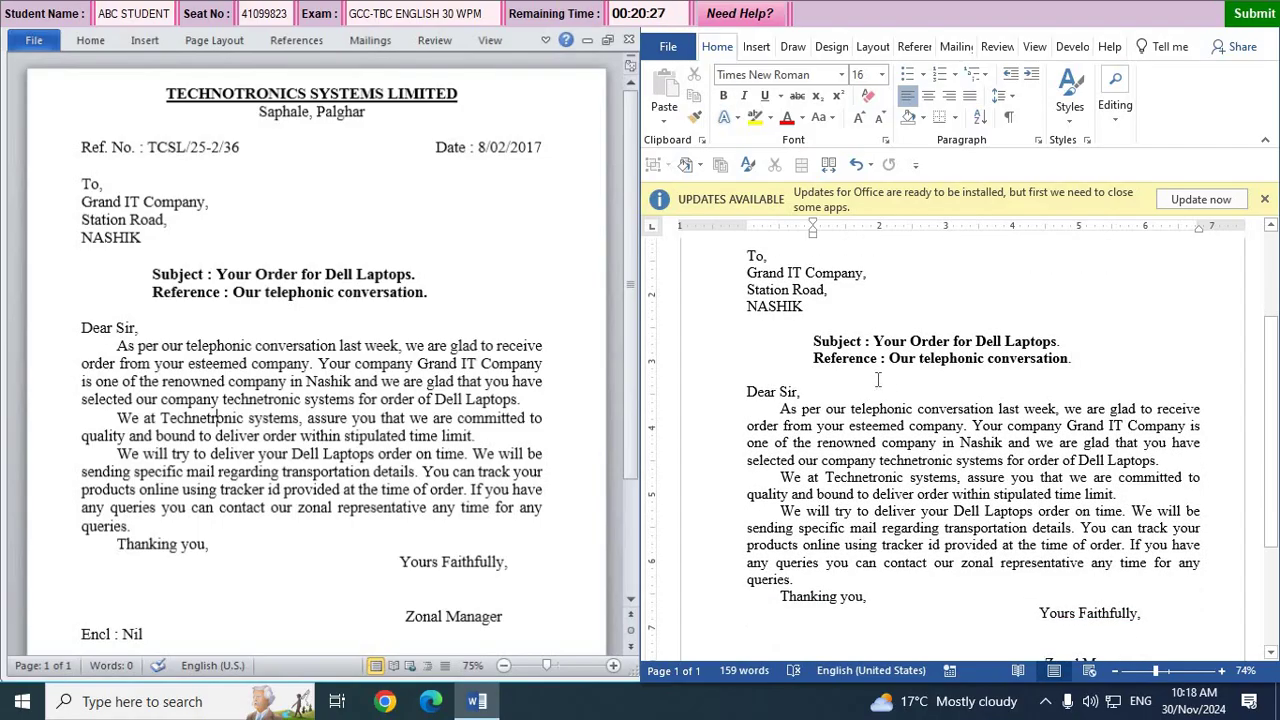
scroll(888, 533, down, 1)
click(888, 533)
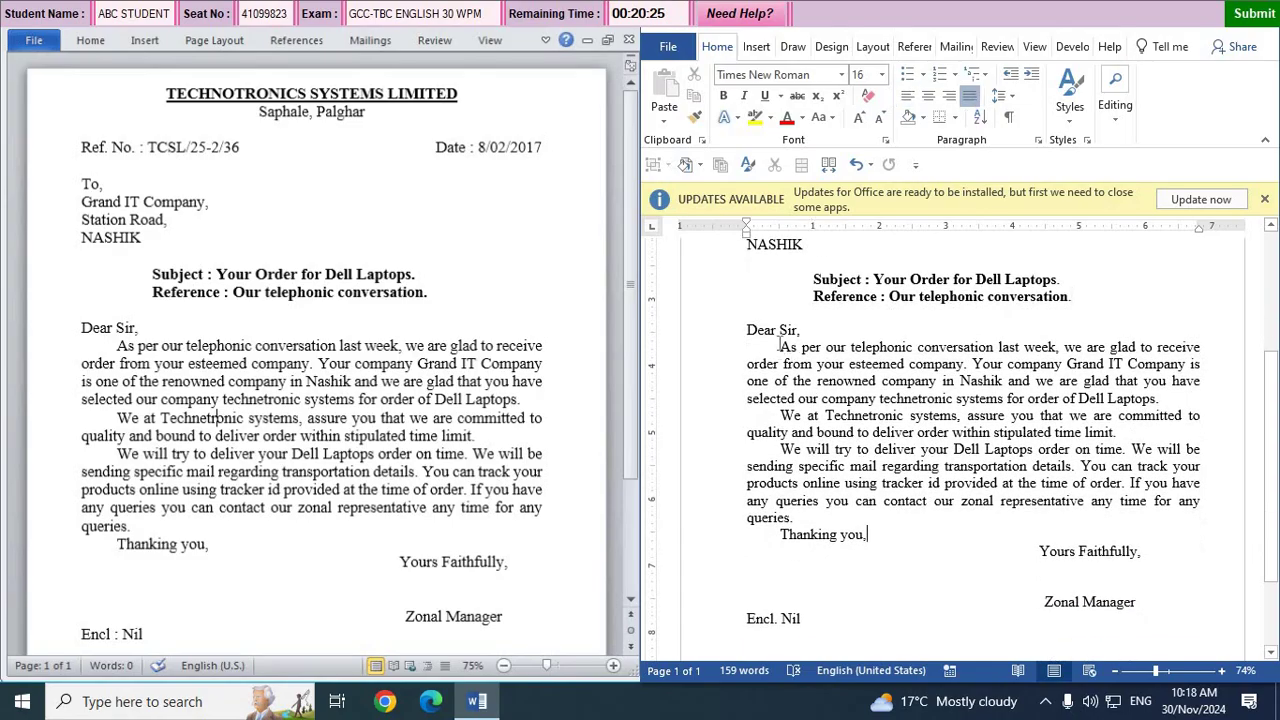
shift+click(781, 347)
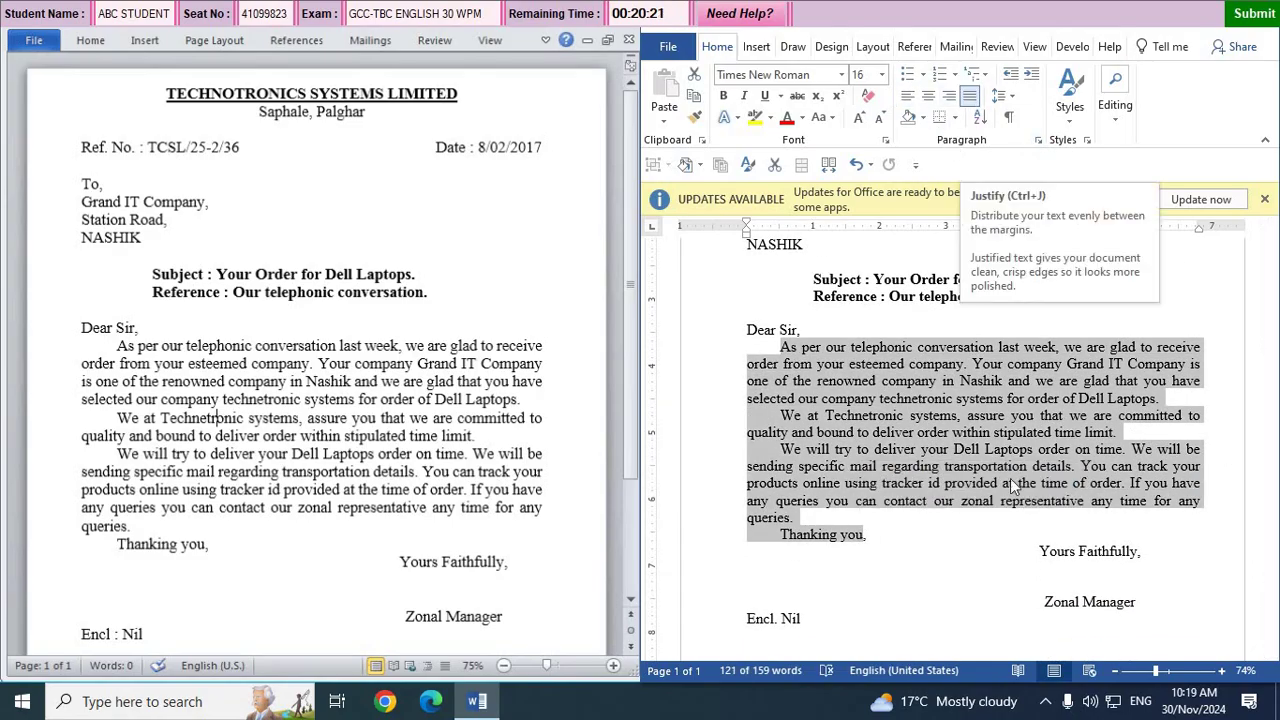
Check the centring and spacing of the closing lines "Yours Faithfully," and "Zonal Manager".
click(982, 548)
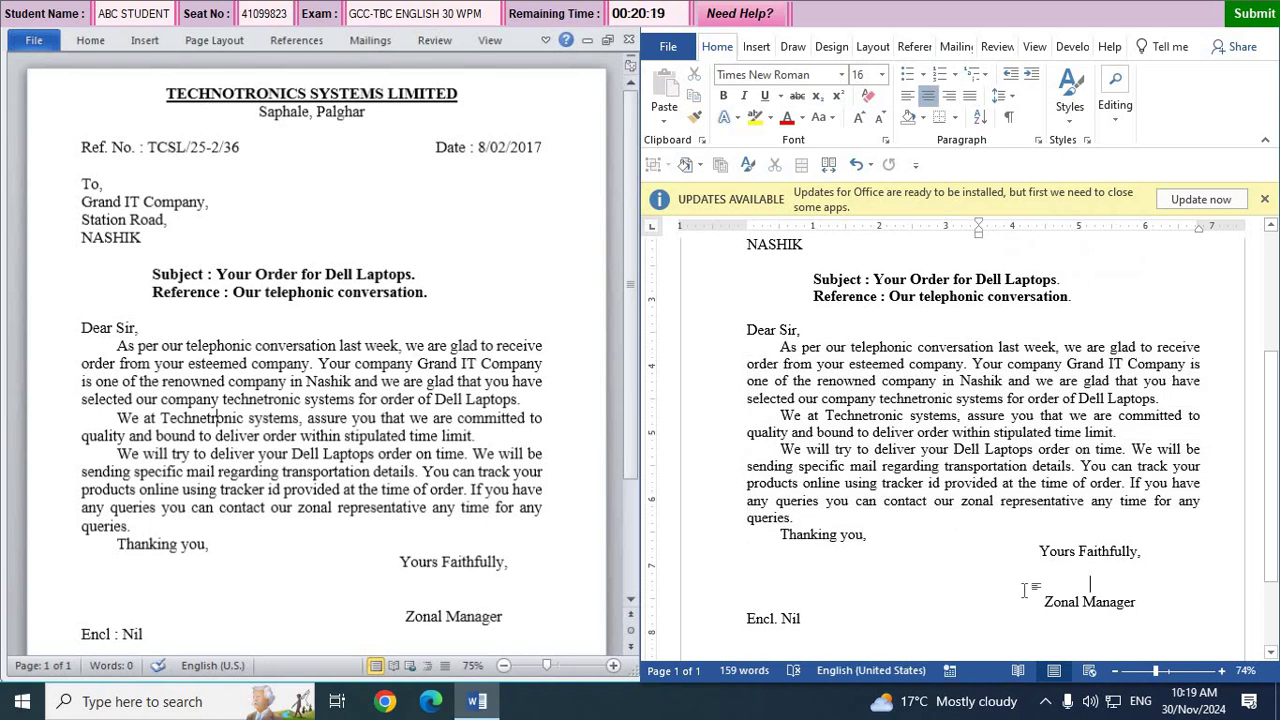
shift+click(1172, 626)
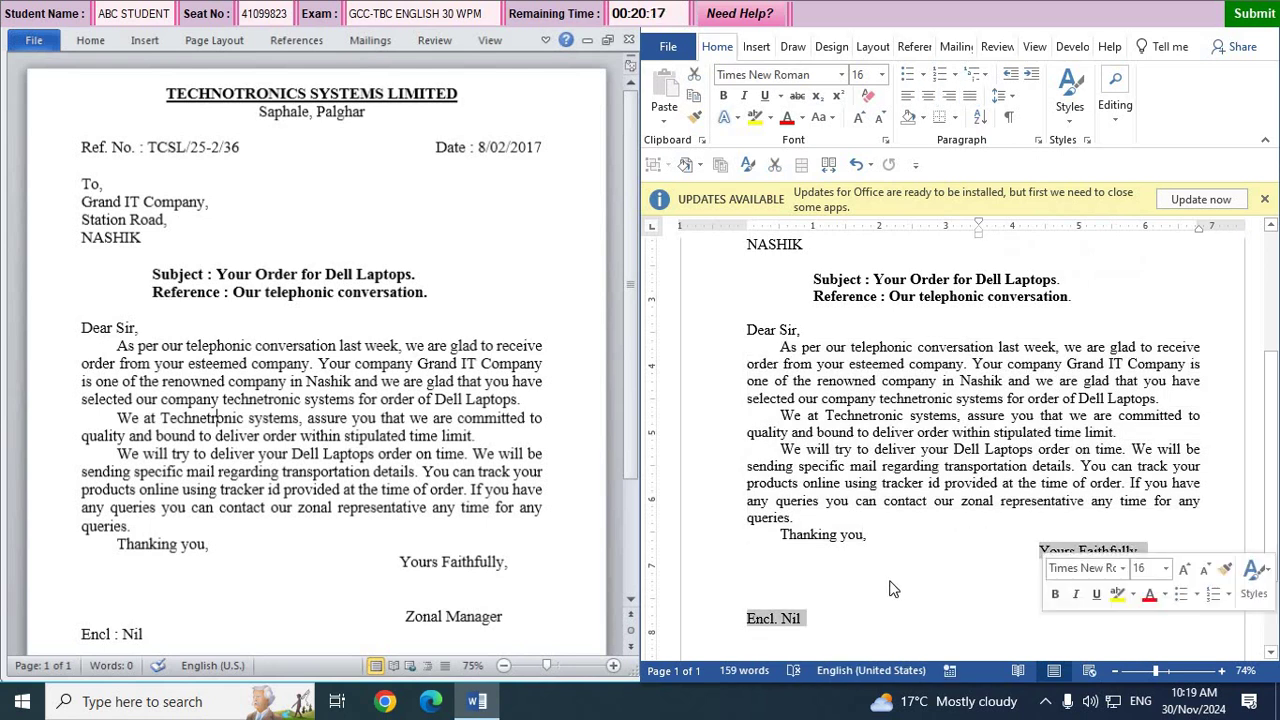
click(1090, 583)
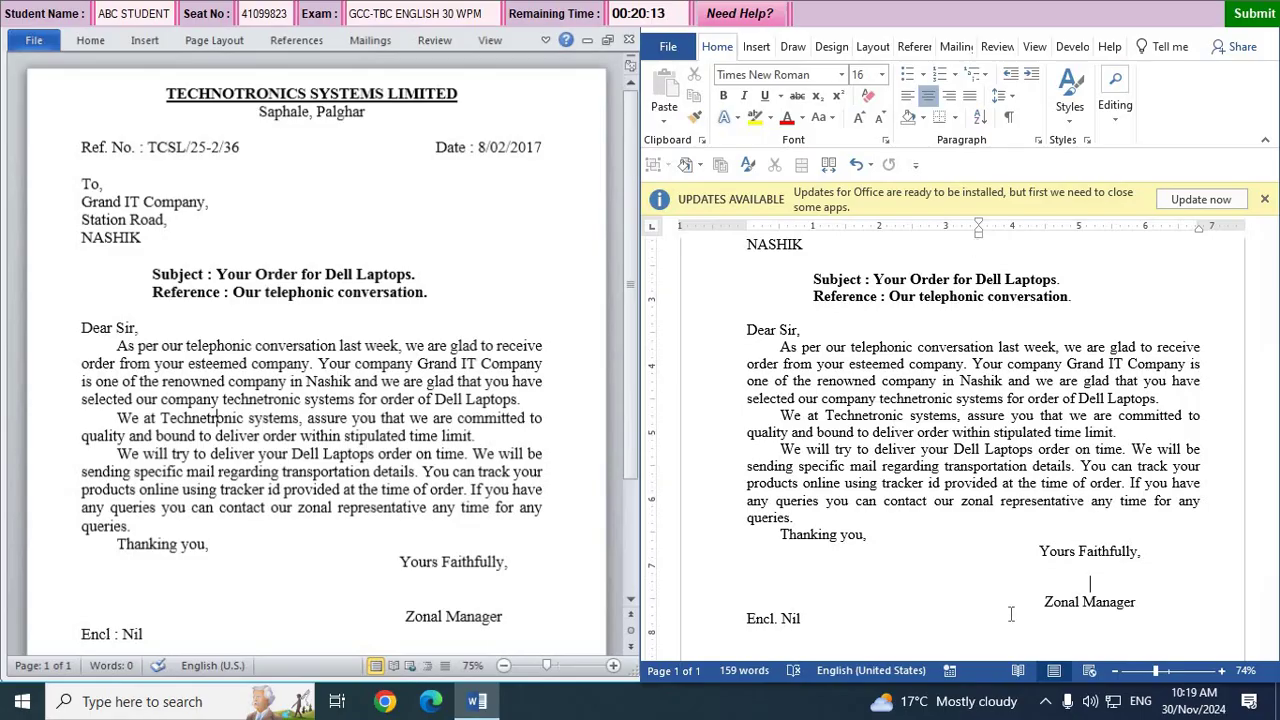
click(928, 100)
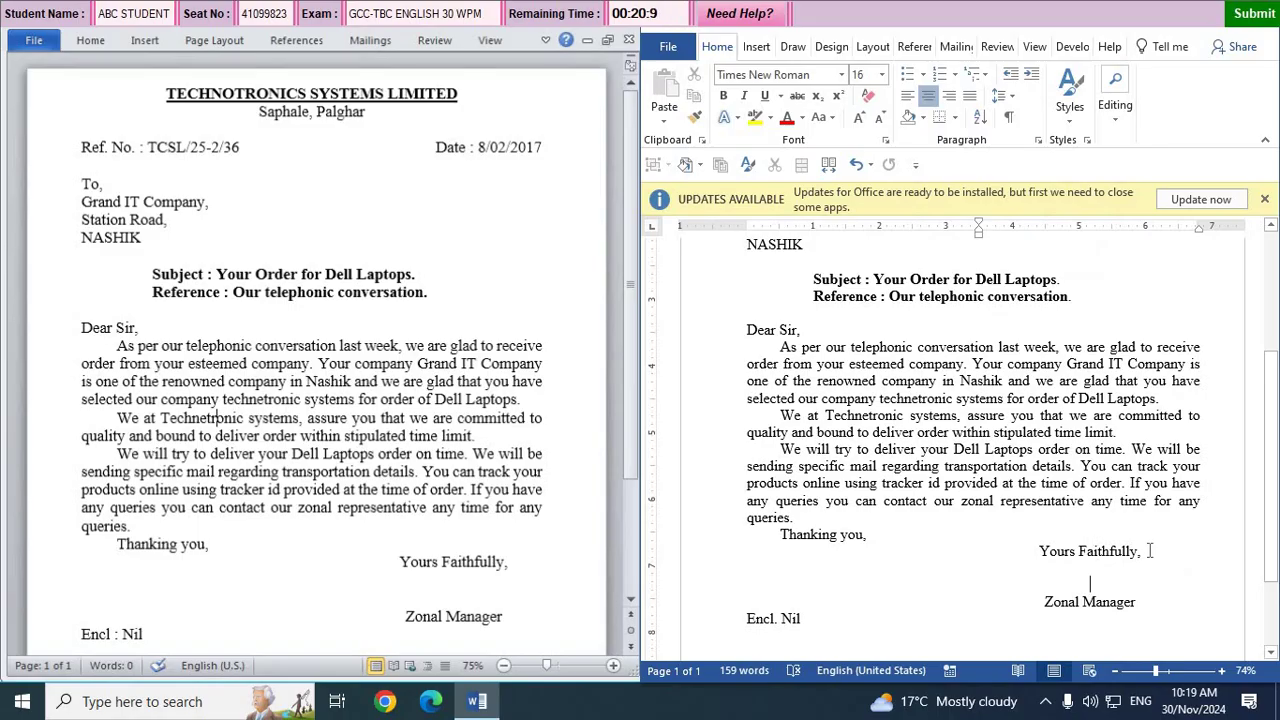
click(1121, 574)
Compare the whole formatted letter with the template once more, from the company heading to the "Encl. Nil" line.
scroll(1057, 586, down, 1)
scroll(1006, 571, up, 5)
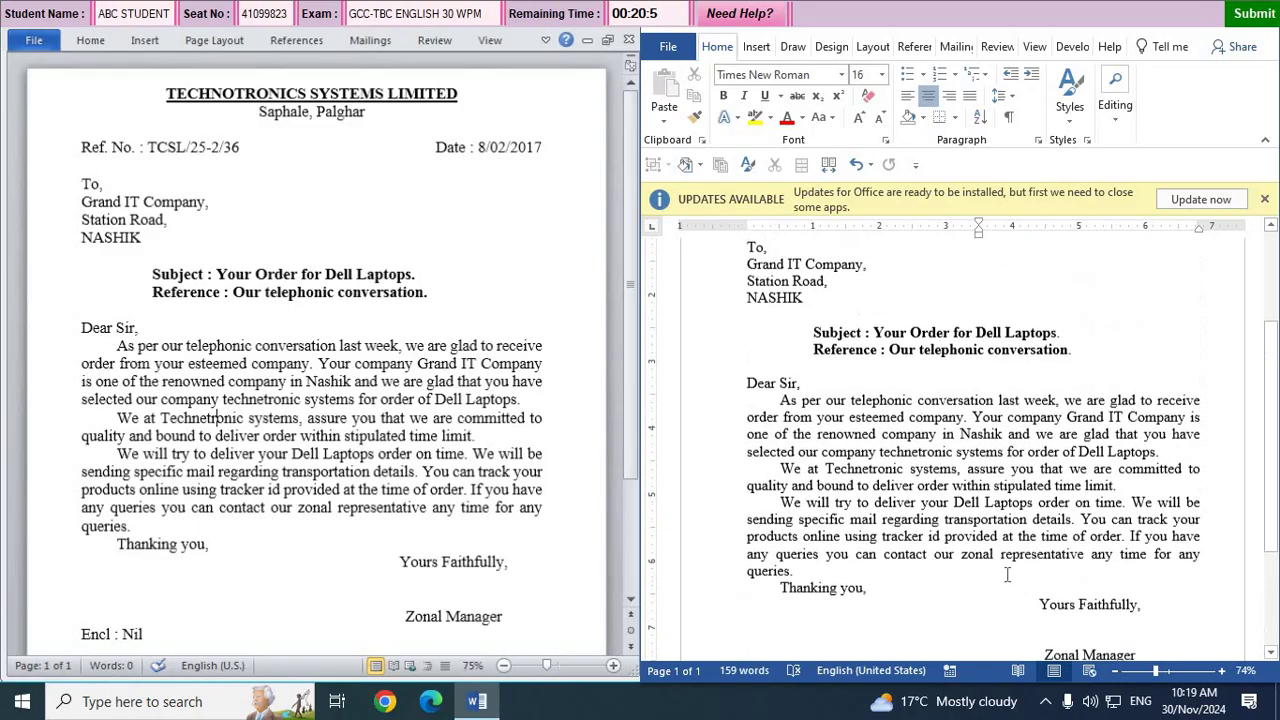
click(1024, 360)
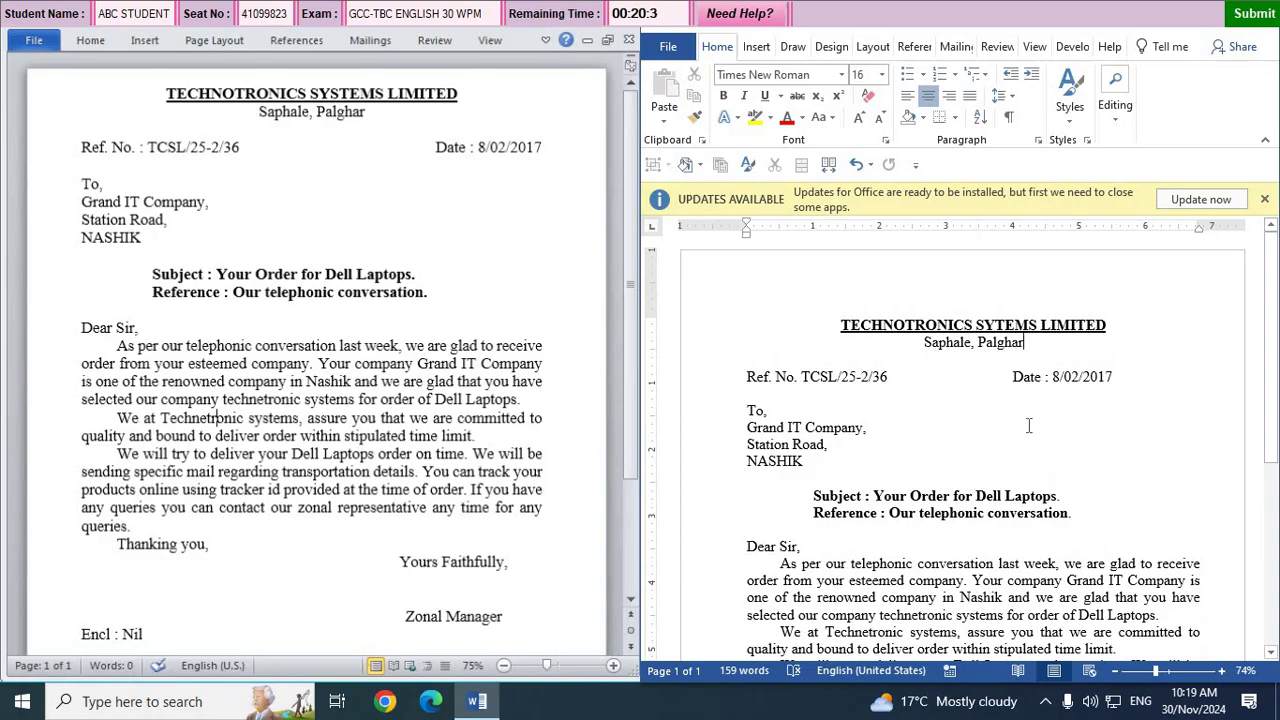
scroll(1128, 520, down, 5)
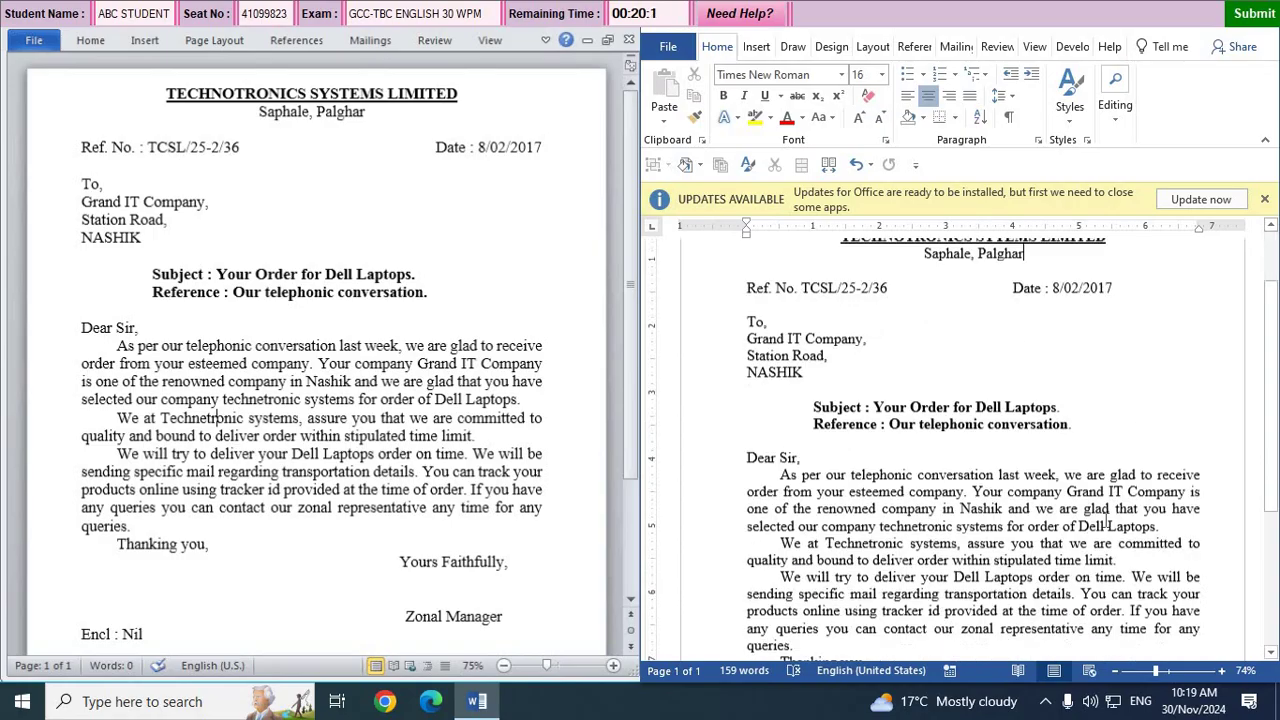
scroll(1033, 590, up, 5)
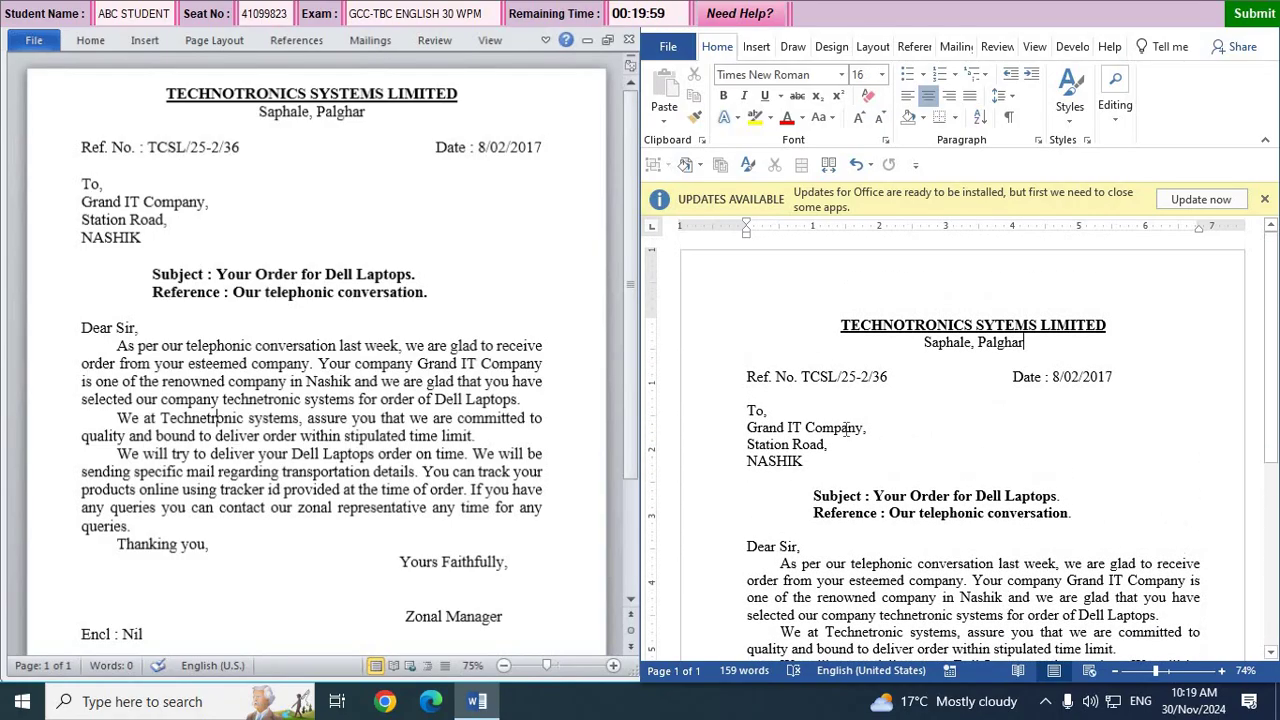
scroll(850, 490, down, 5)
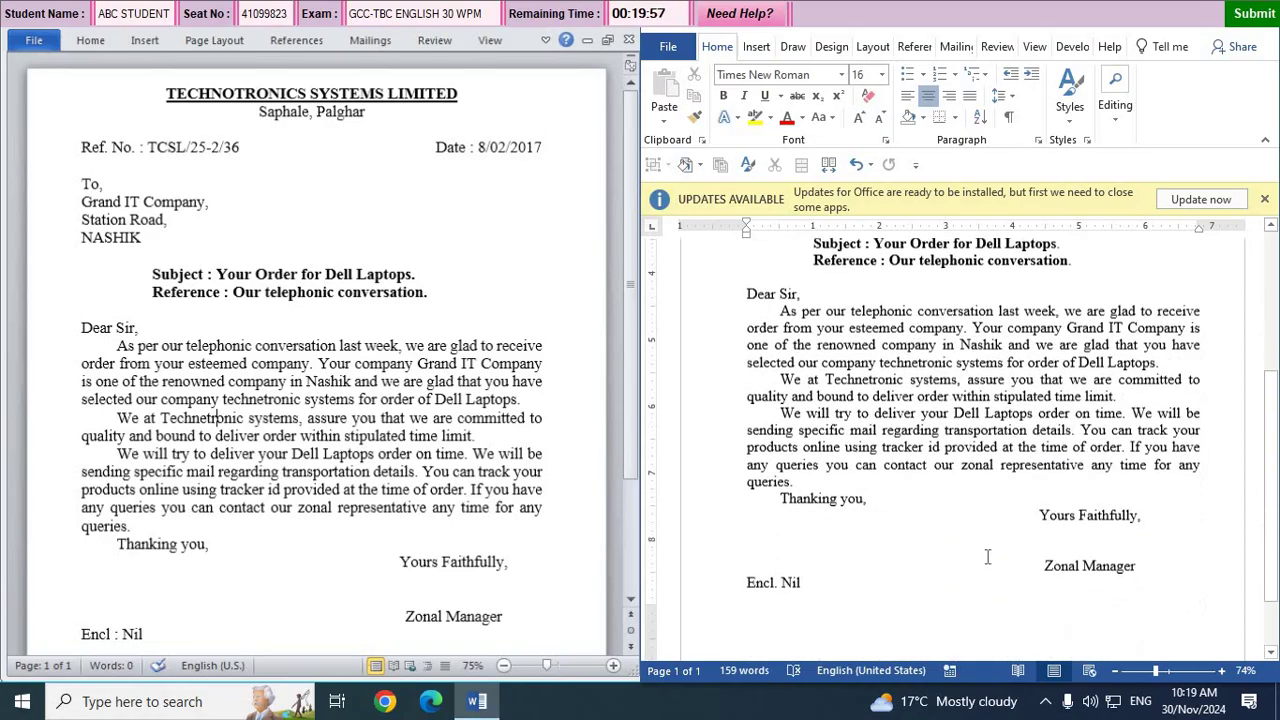
click(850, 490)
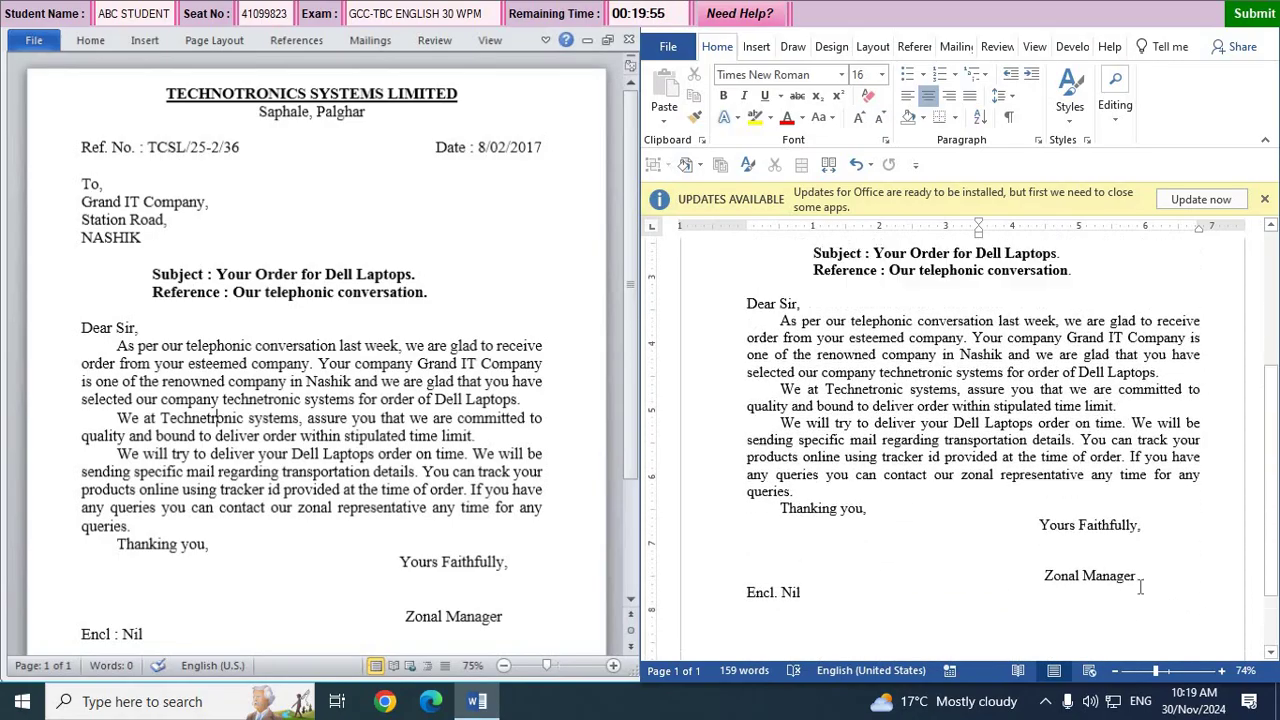
scroll(1077, 568, up, 2)
scroll(1055, 628, up, 5)
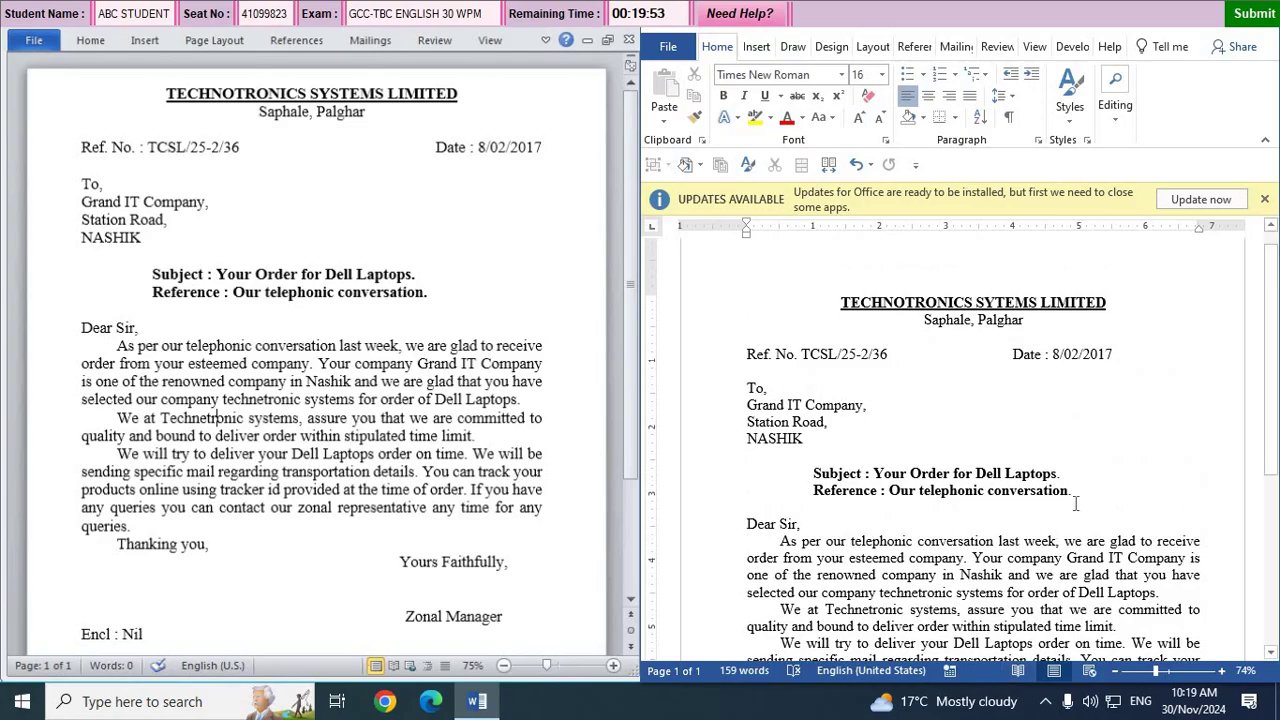
click(1080, 505)
Submit the letter section of the exam and confirm the submission.
click(1254, 13)
click(607, 405)
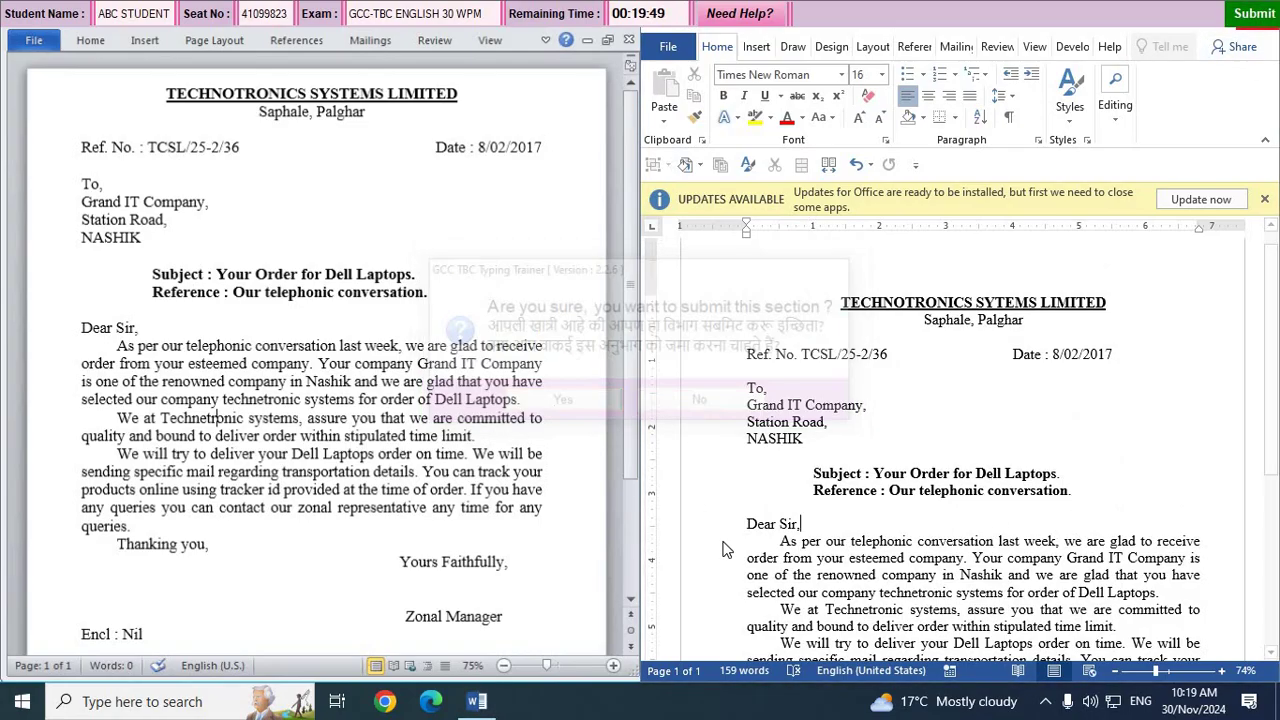